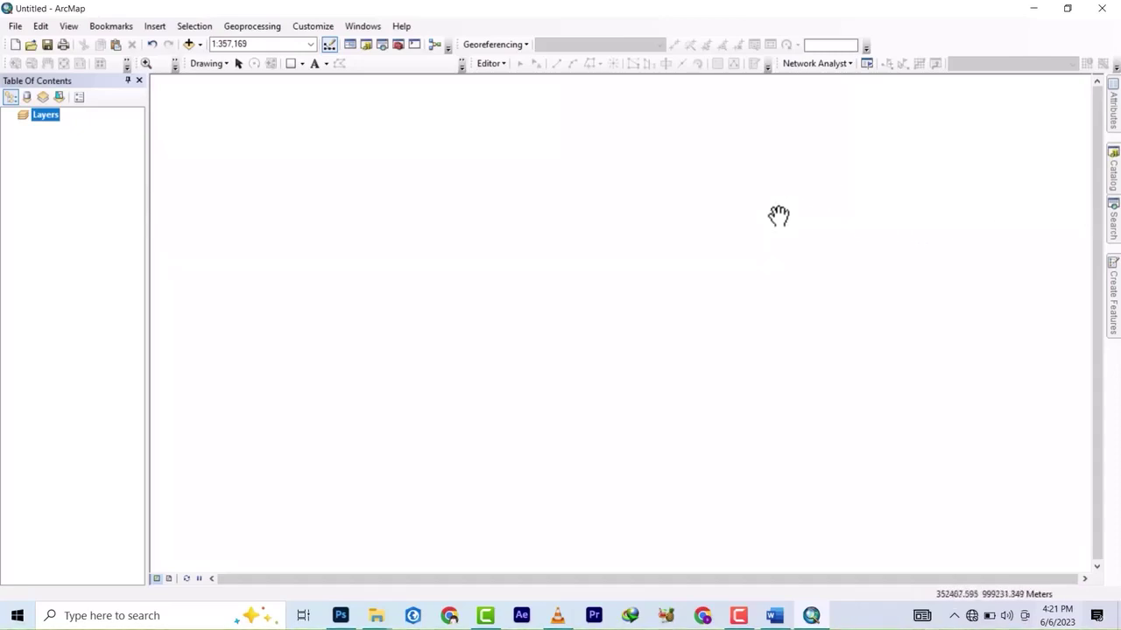
Create a new personal geodatabase in the amac folder under C:\network\Network2
click(1113, 171)
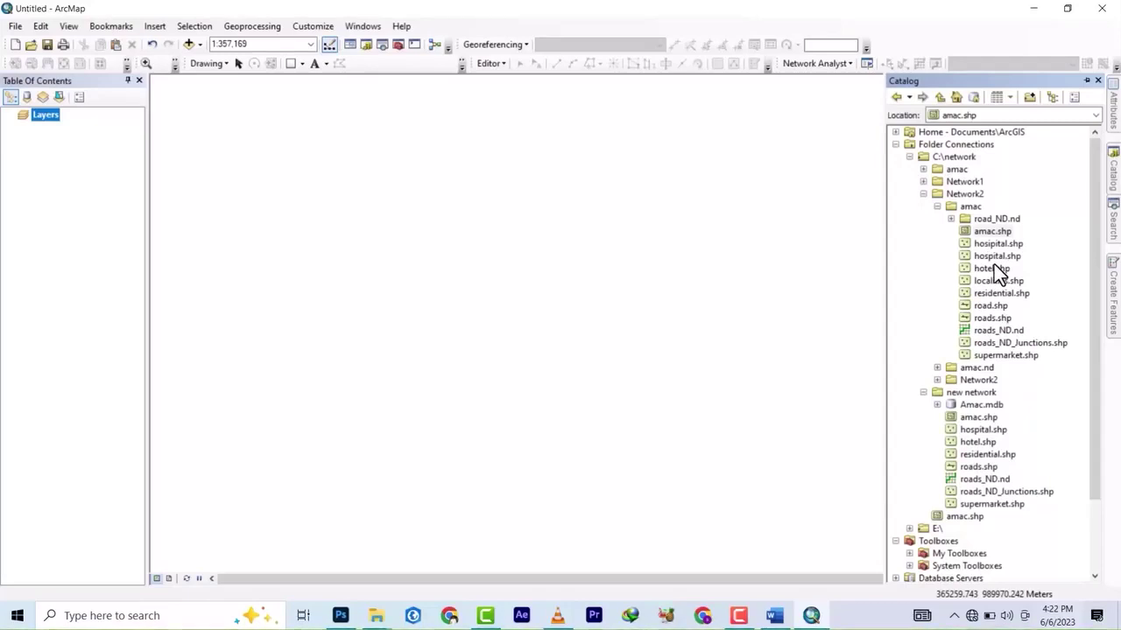
click(972, 210)
right_click(973, 211)
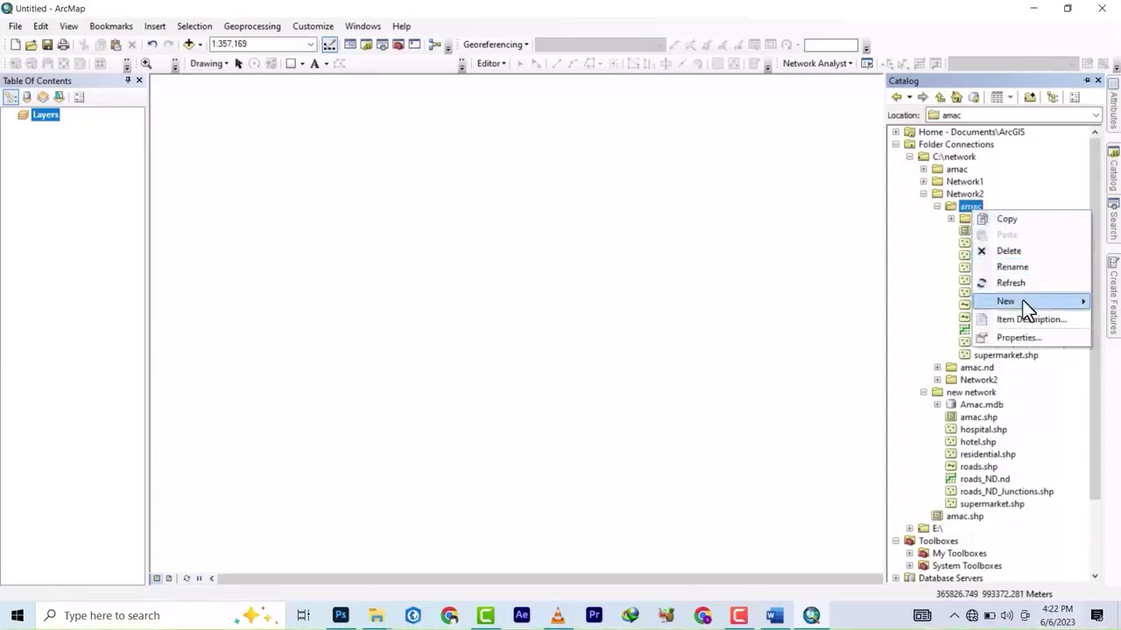
mouse_move(1027, 300)
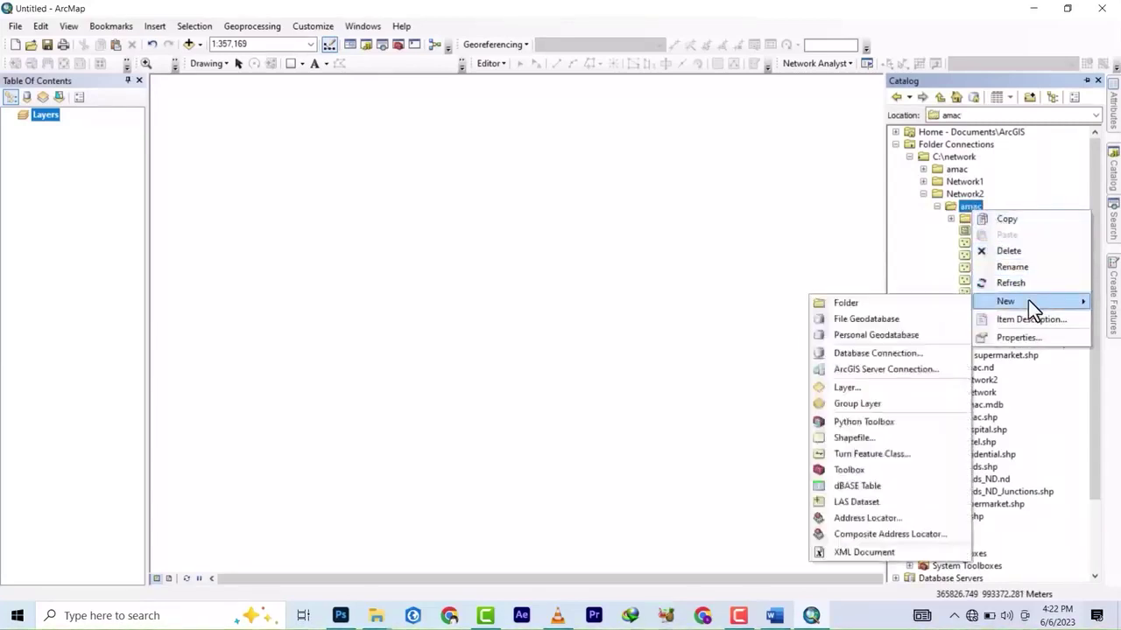
click(891, 334)
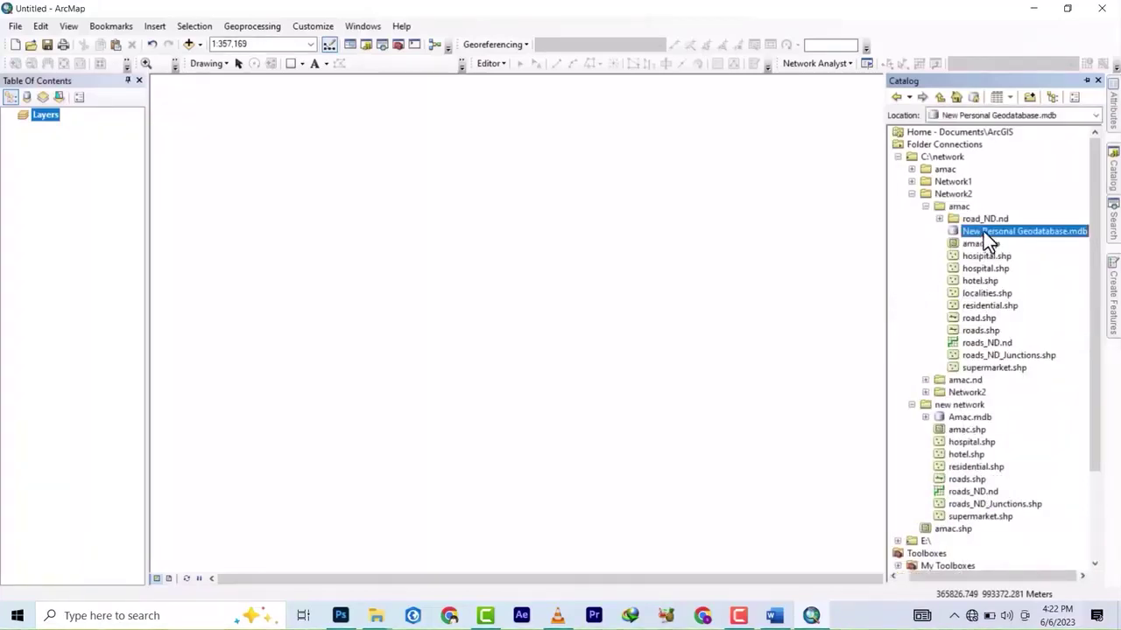
Rename the new personal geodatabase as amac
right_click(984, 232)
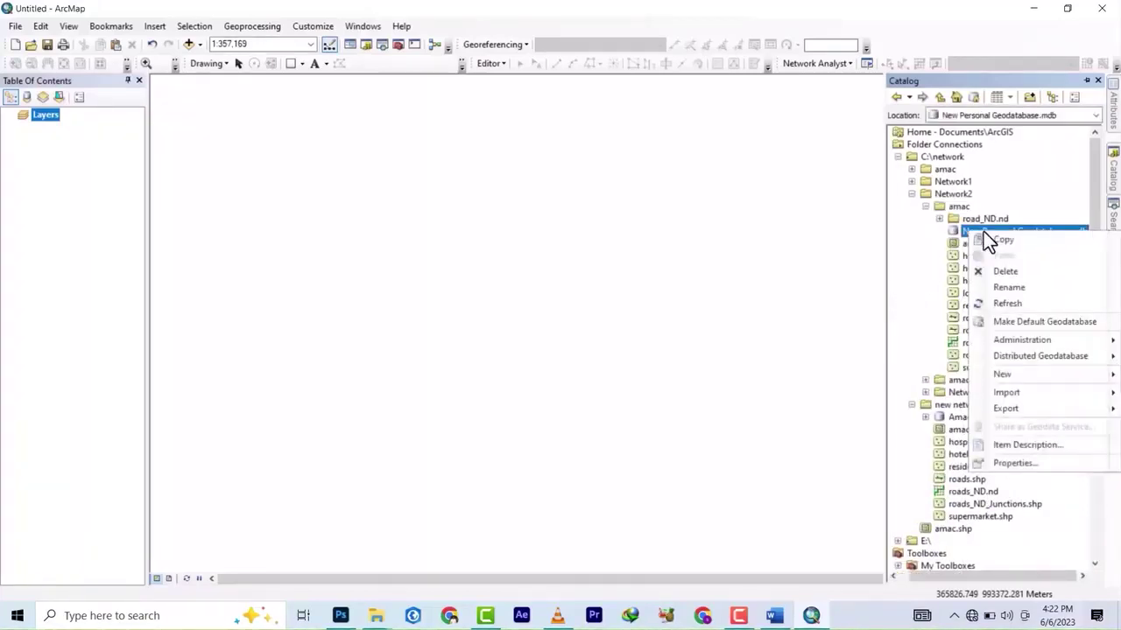
click(1009, 289)
text(am)
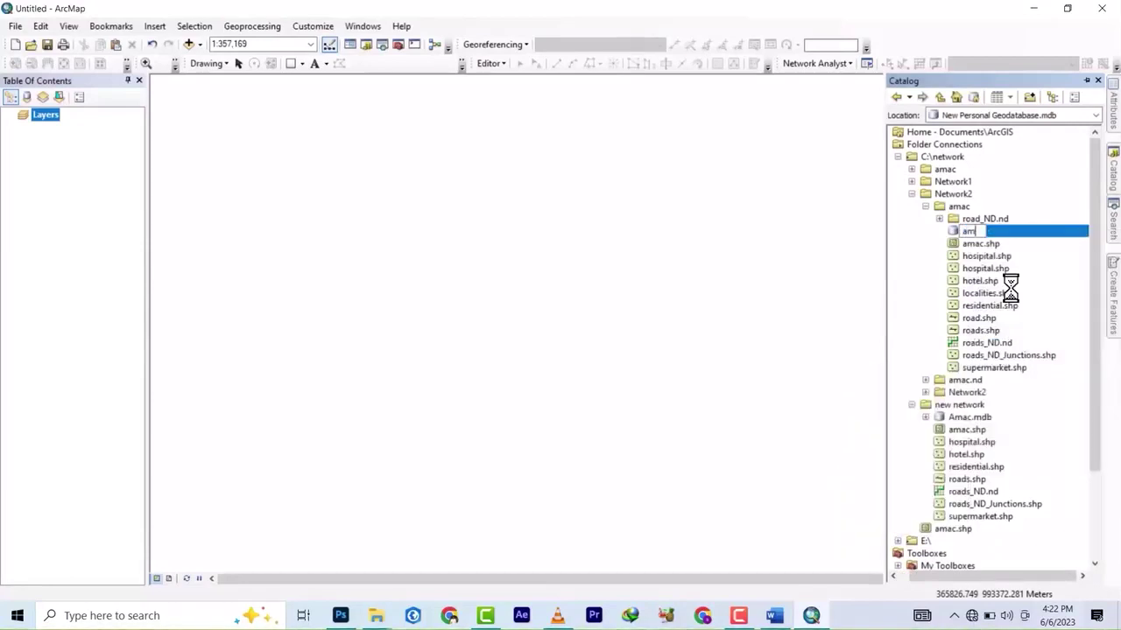
text(ac)
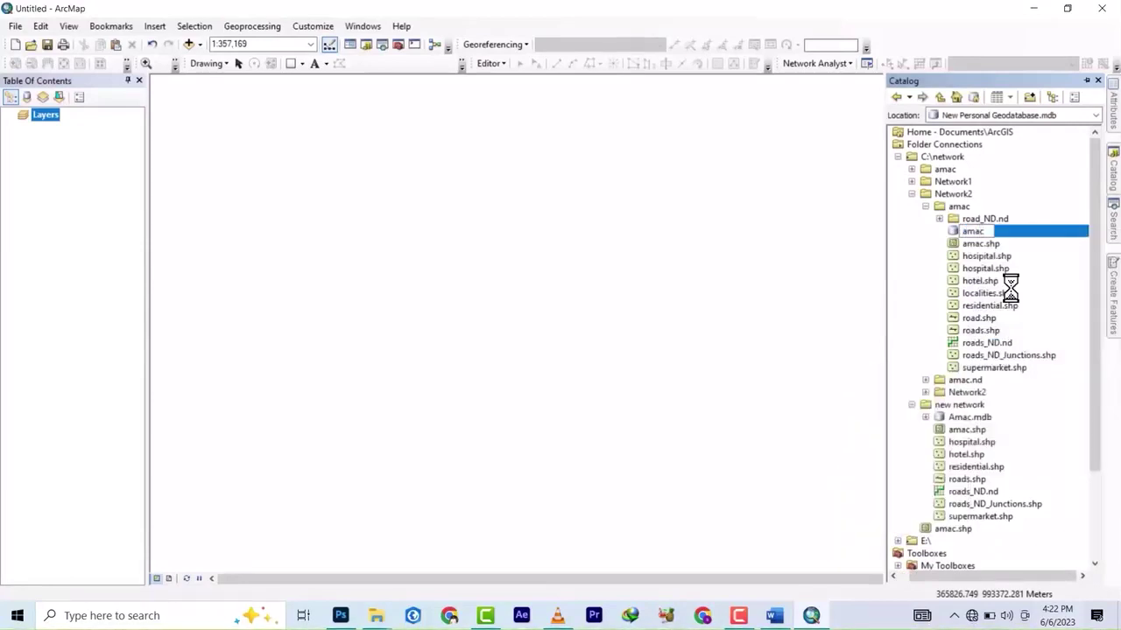
key(Return)
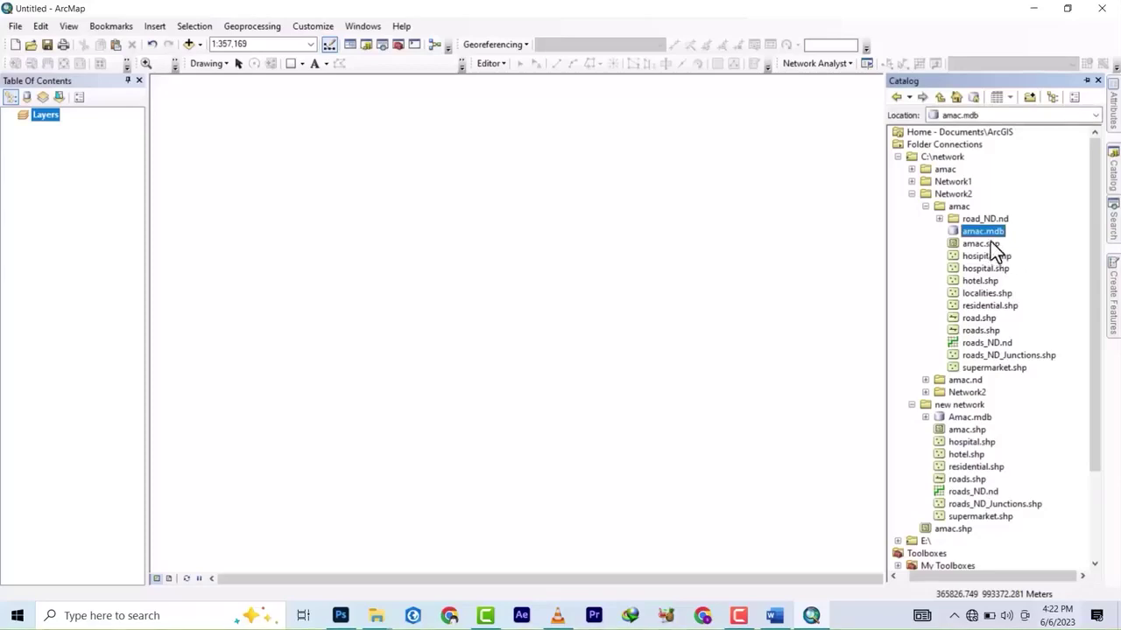
Create a feature dataset named network in amac.mdb, using WGS 1984 UTM Zone 32N and the default vertical system and tolerances
right_click(985, 231)
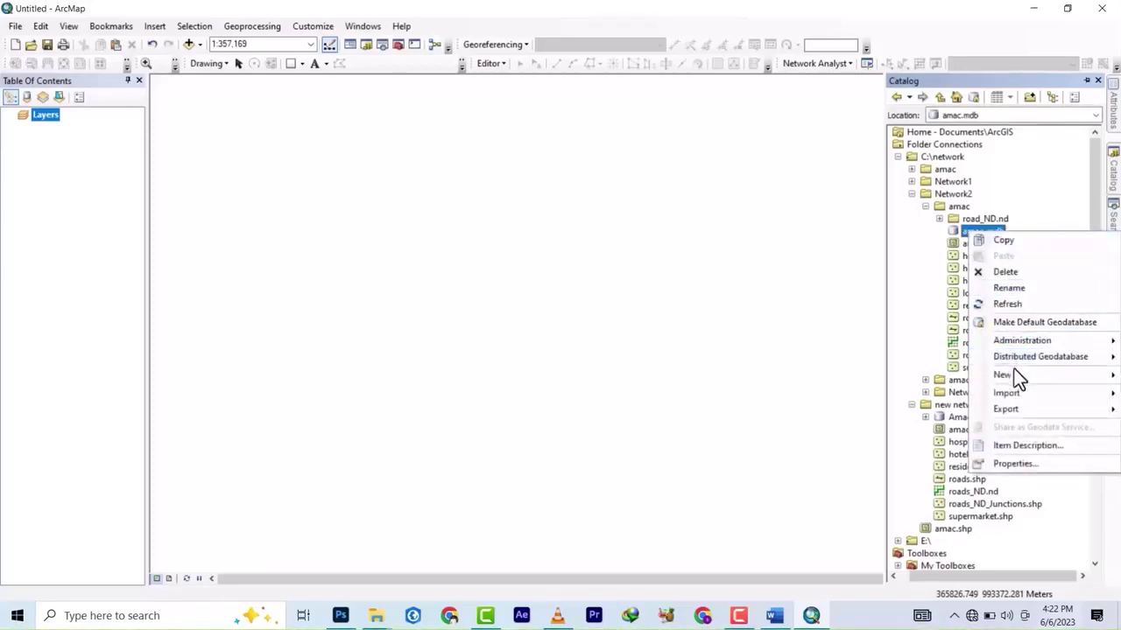
mouse_move(1013, 372)
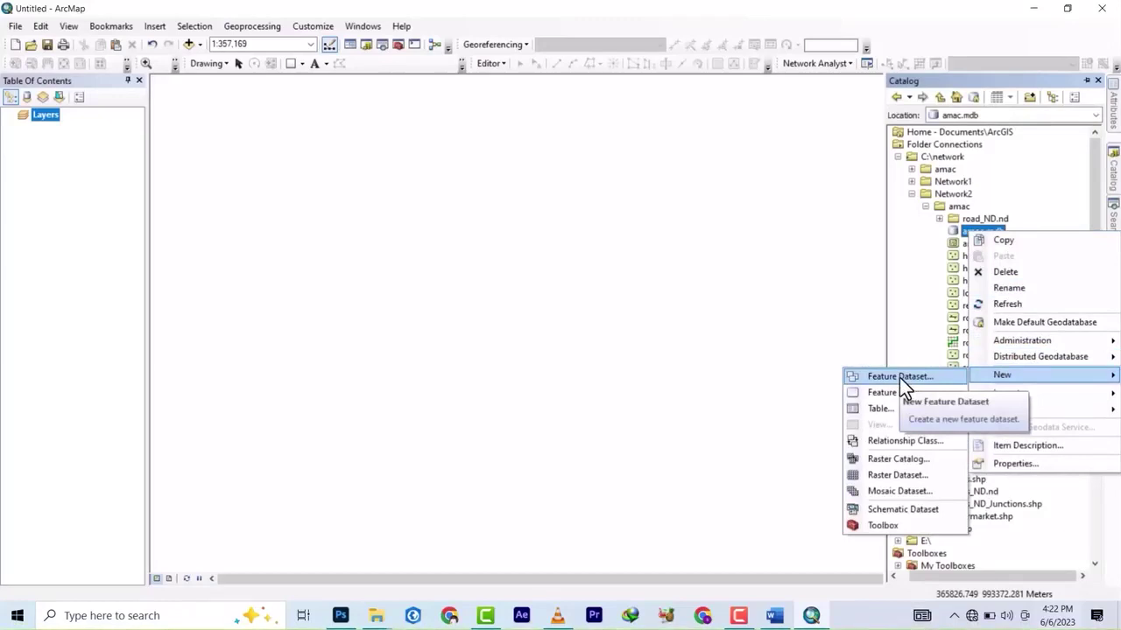
click(899, 378)
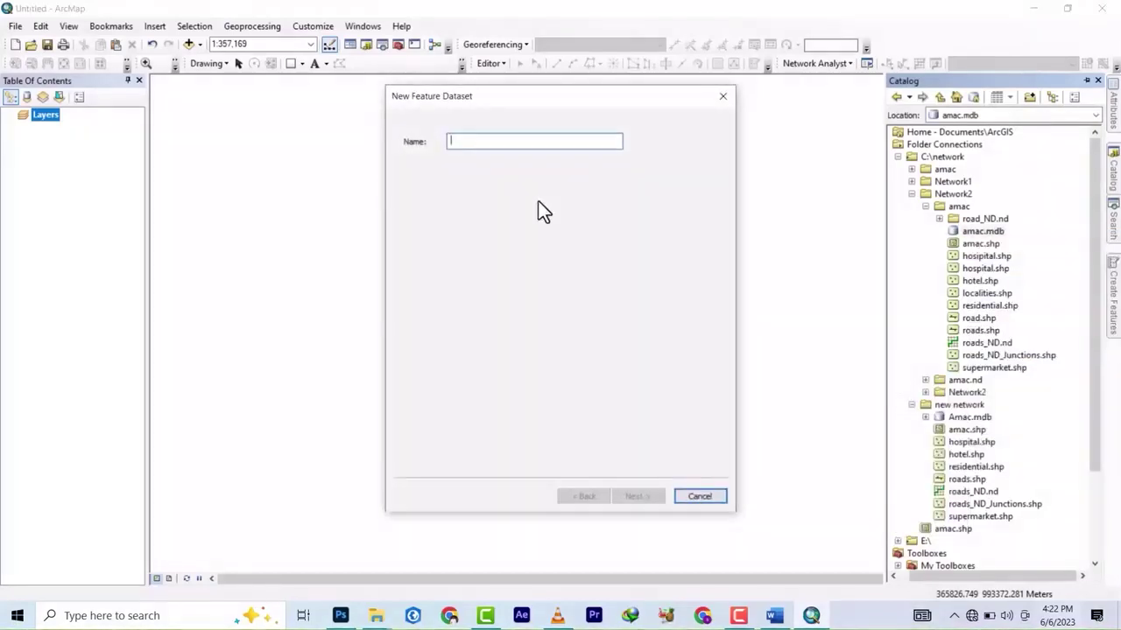
text(network)
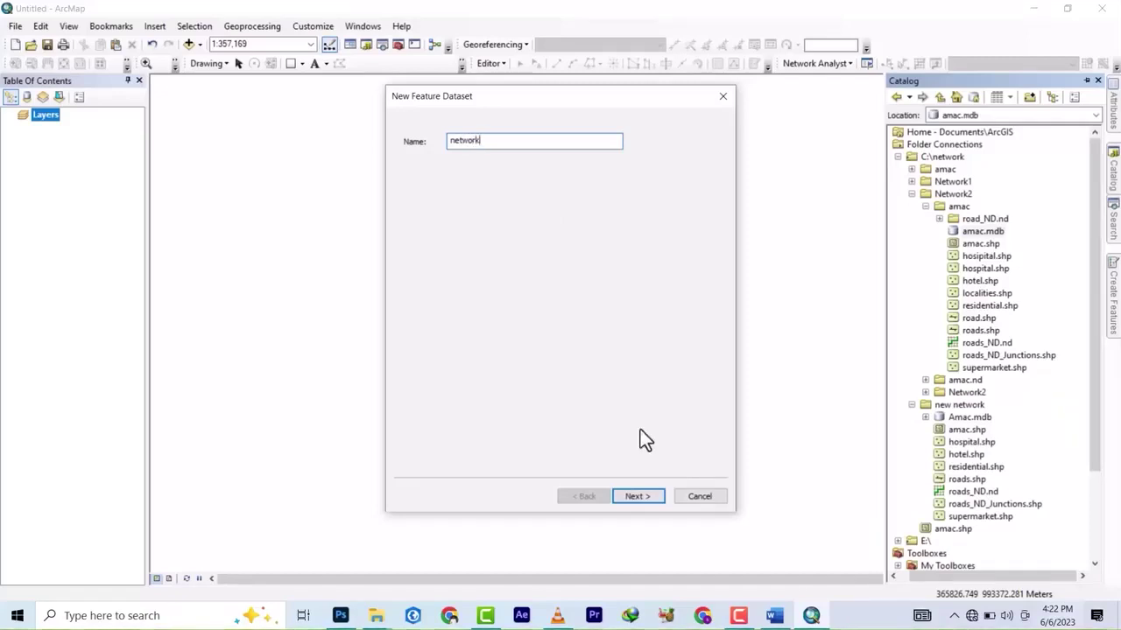
click(632, 496)
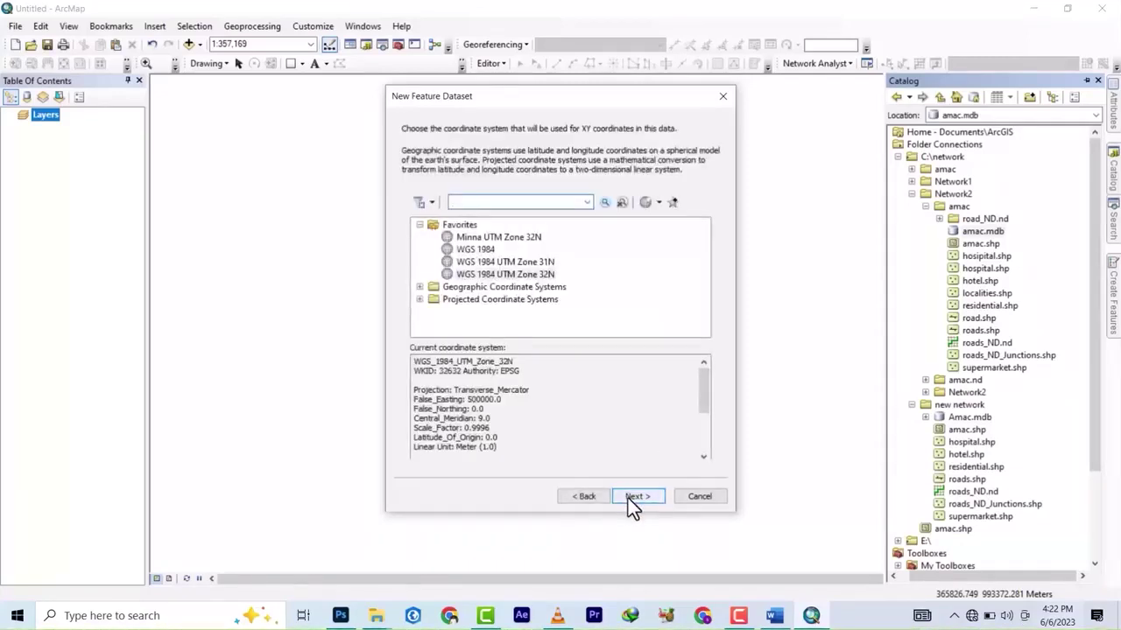
click(516, 274)
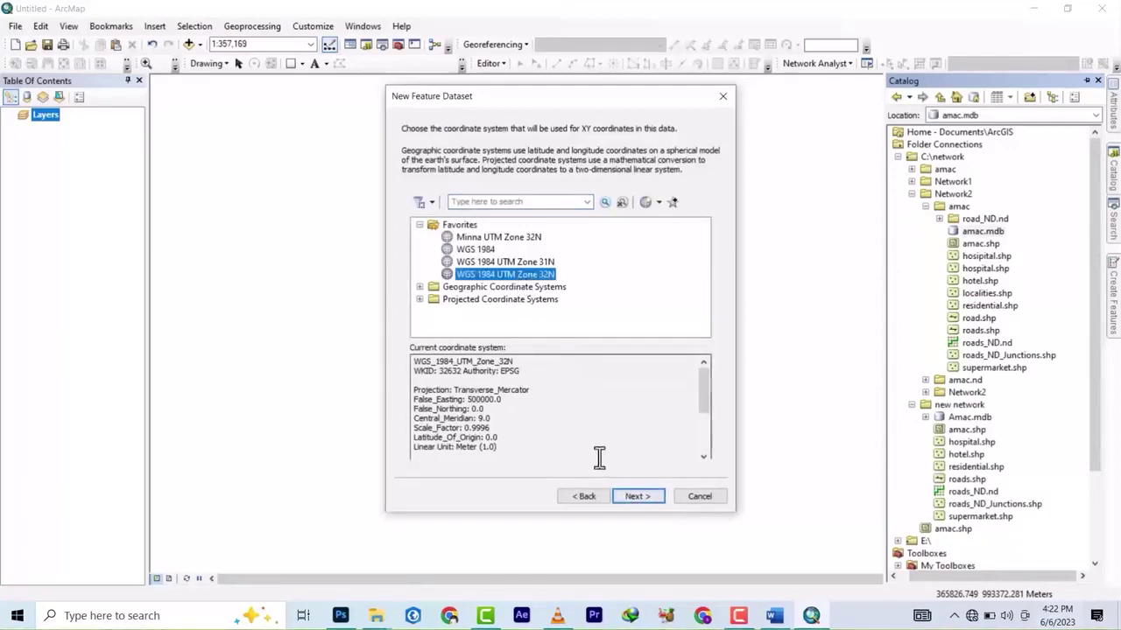
click(629, 497)
click(629, 498)
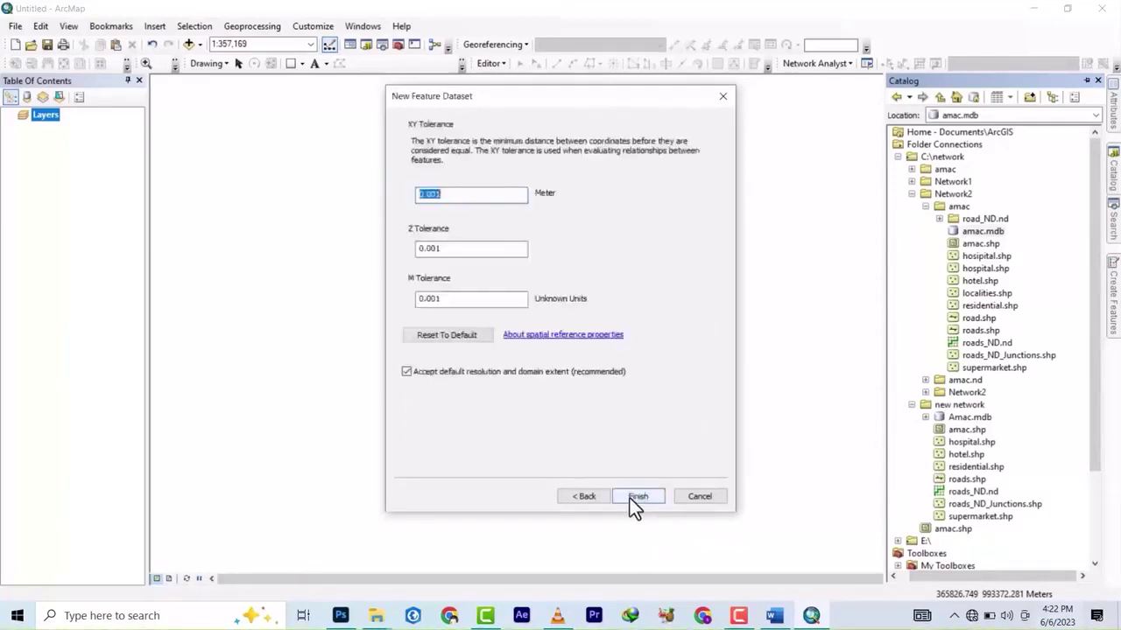
click(629, 498)
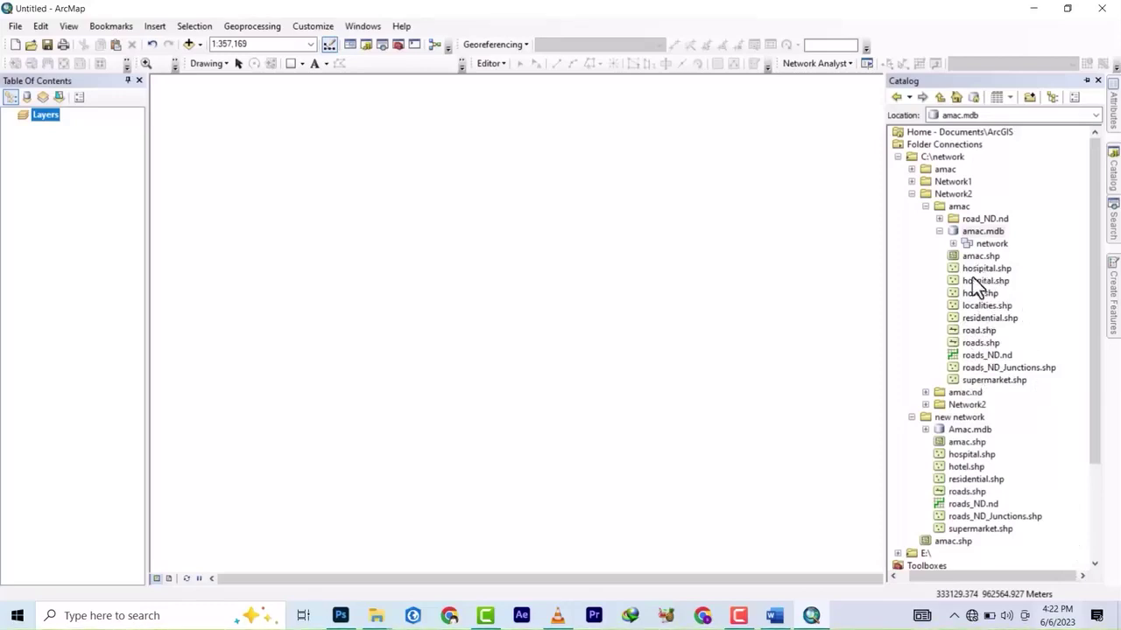
Start a single geodatabase export of Network2's amac.shp, with the network feature dataset in amac.mdb as output location
click(988, 243)
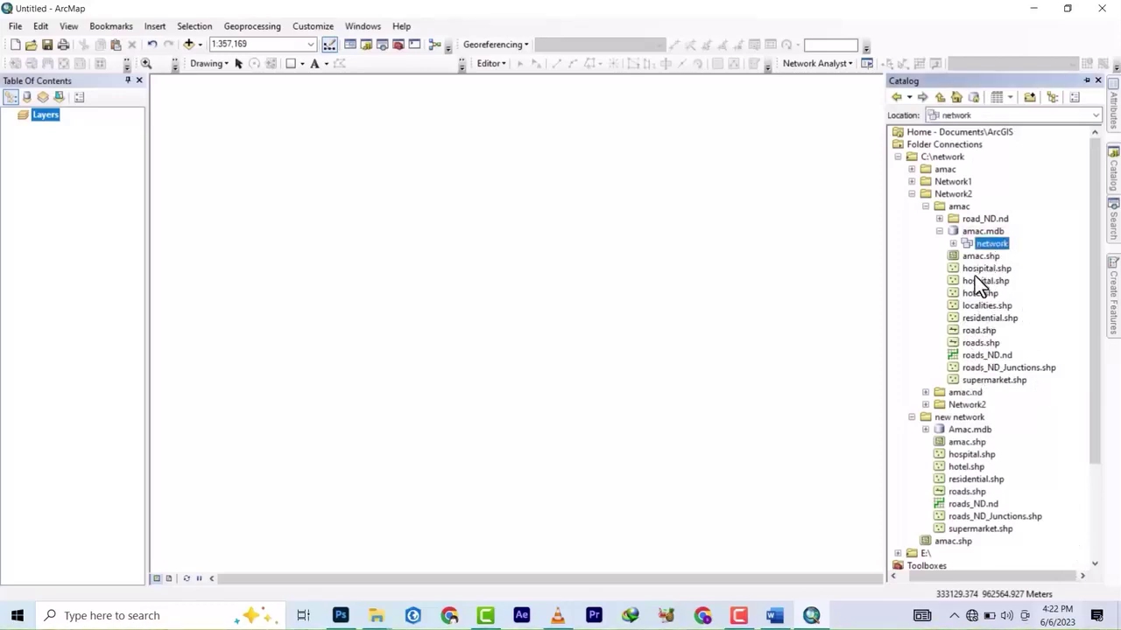
right_click(973, 257)
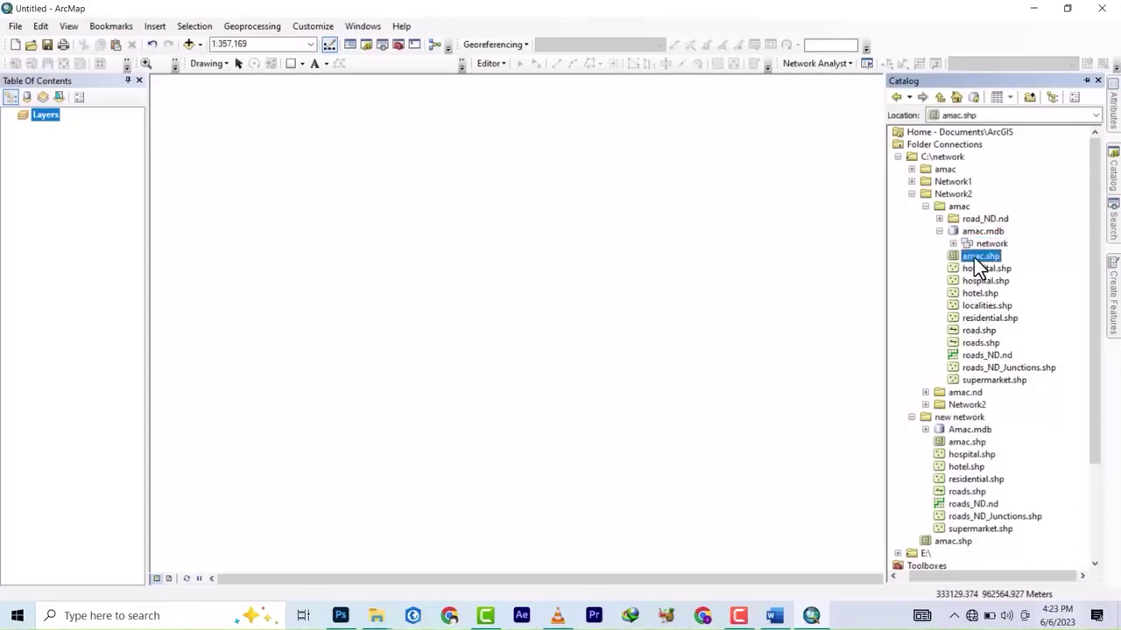
mouse_move(1002, 334)
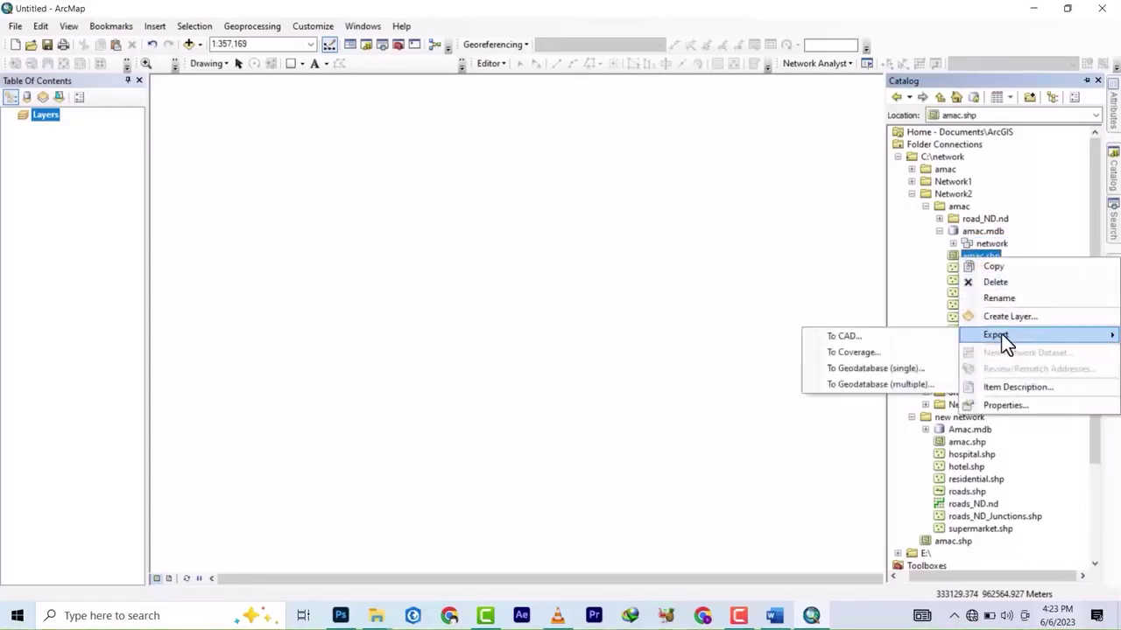
click(879, 369)
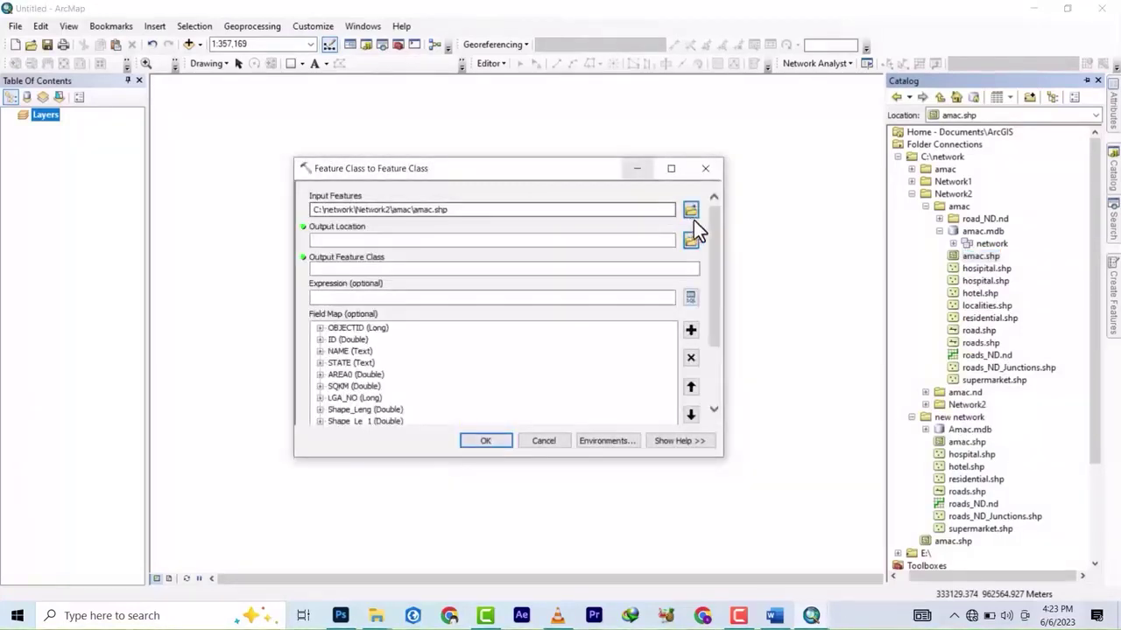
click(697, 241)
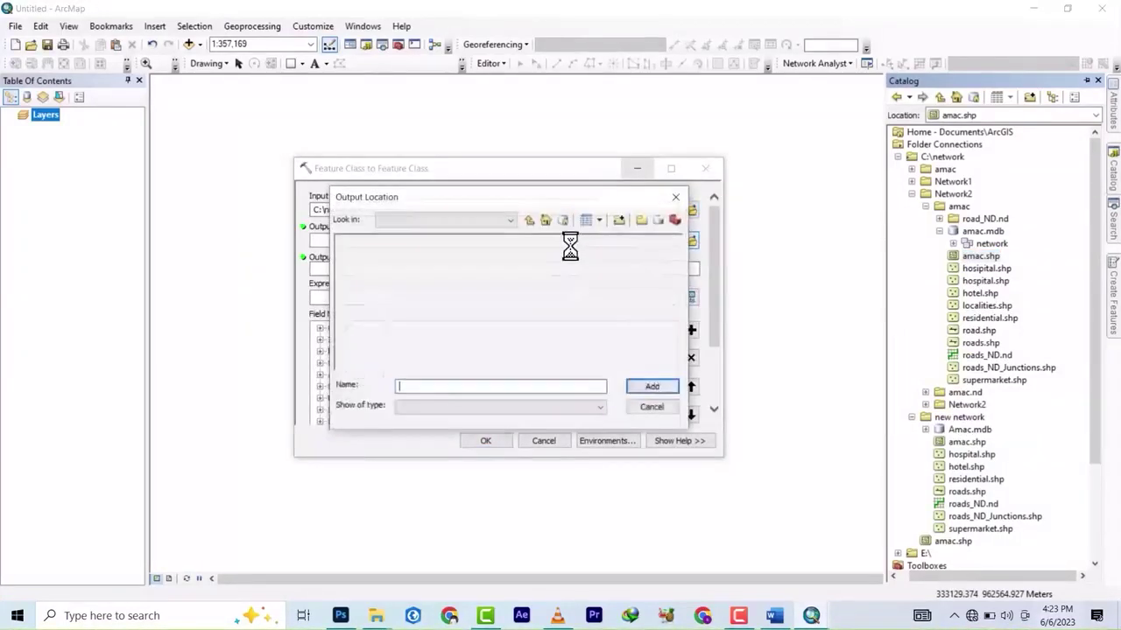
click(355, 242)
double_click(353, 243)
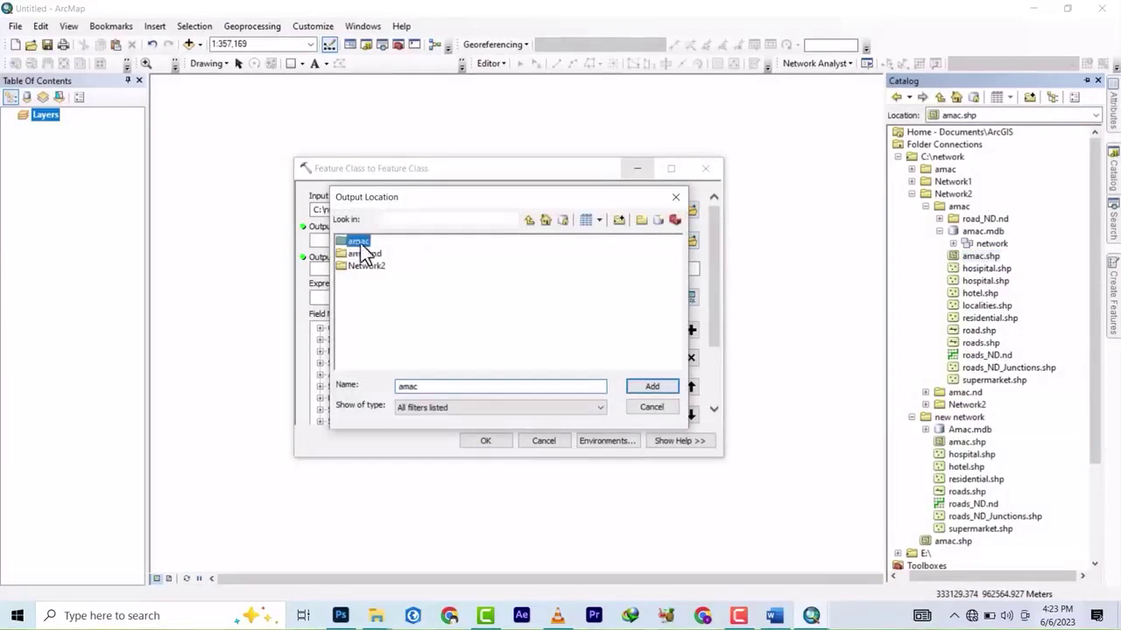
double_click(358, 252)
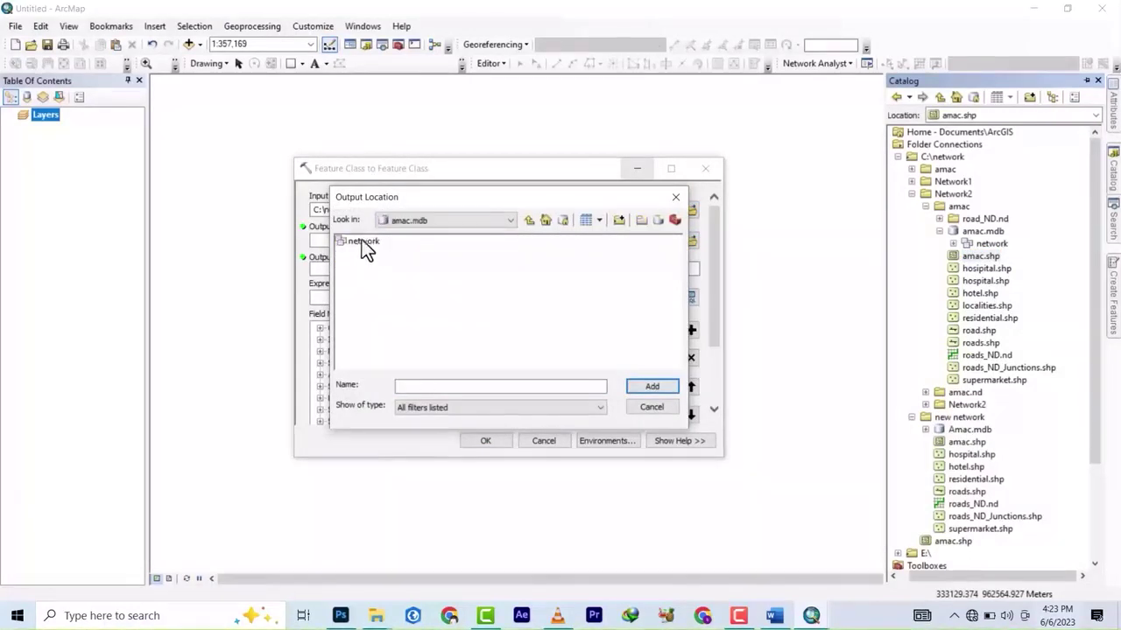
click(362, 242)
click(652, 387)
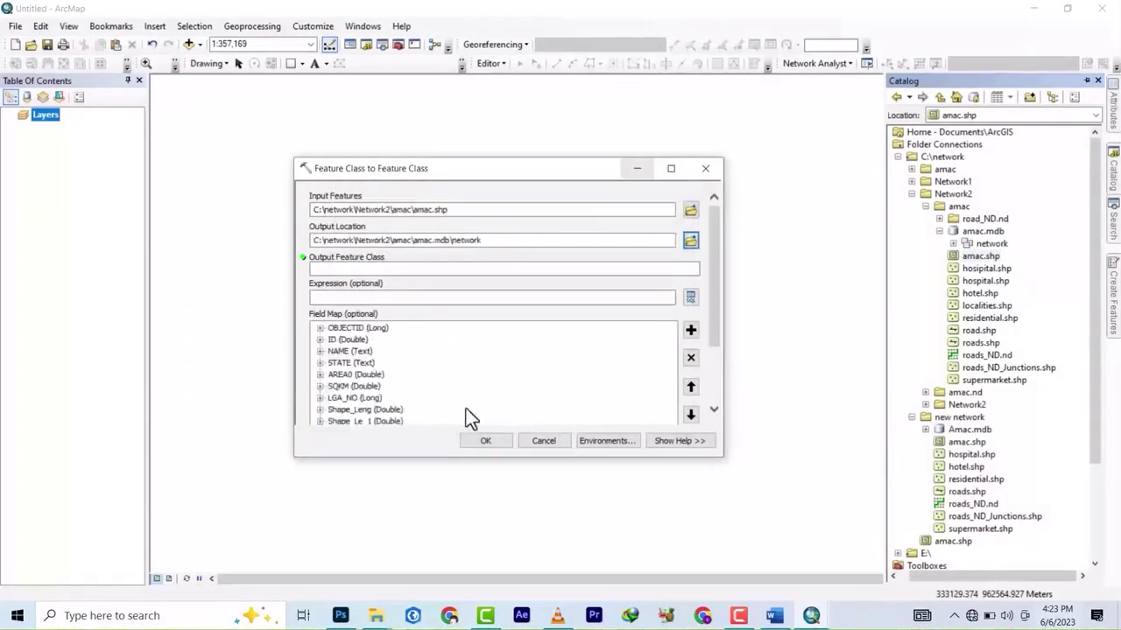
Name the output feature class amac, run the conversion and dismiss the completion report
click(611, 269)
text(am)
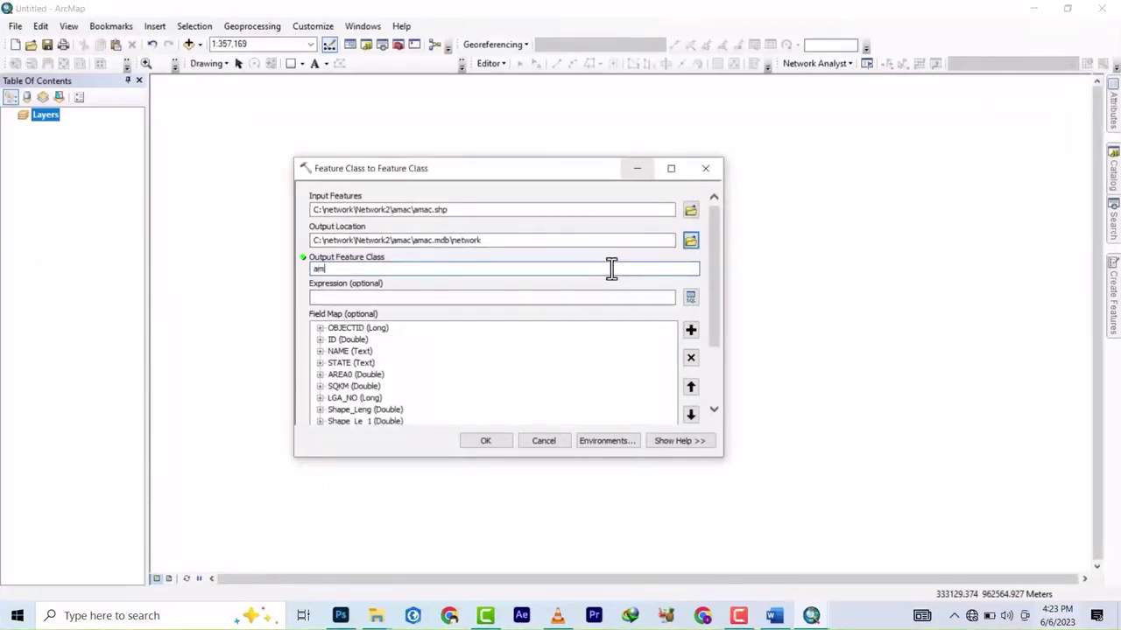
text(ac)
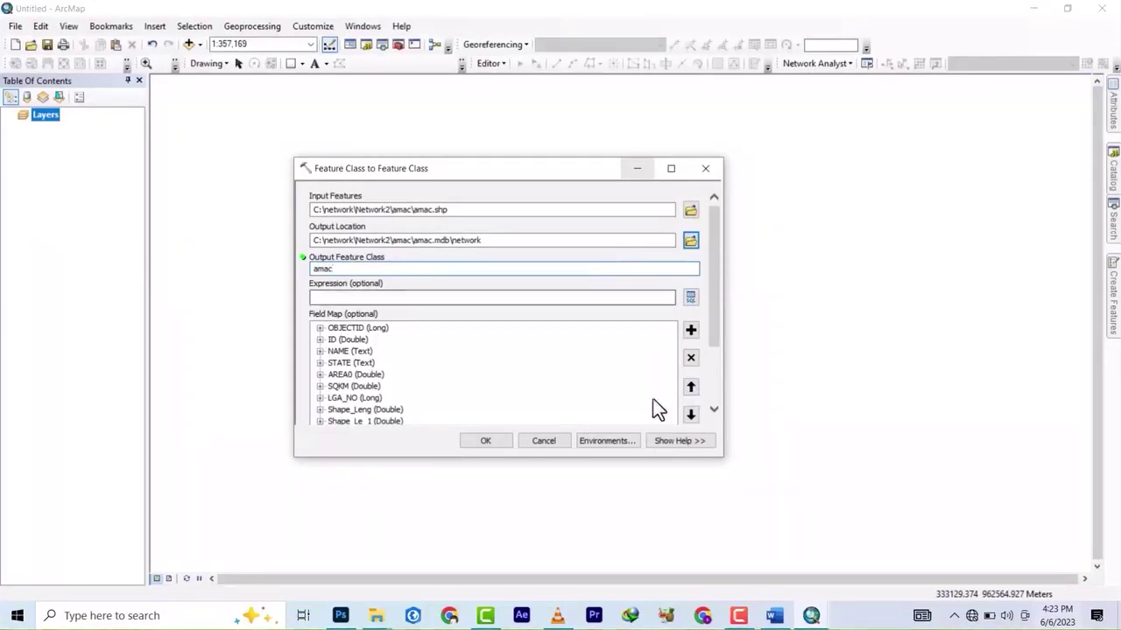
click(479, 442)
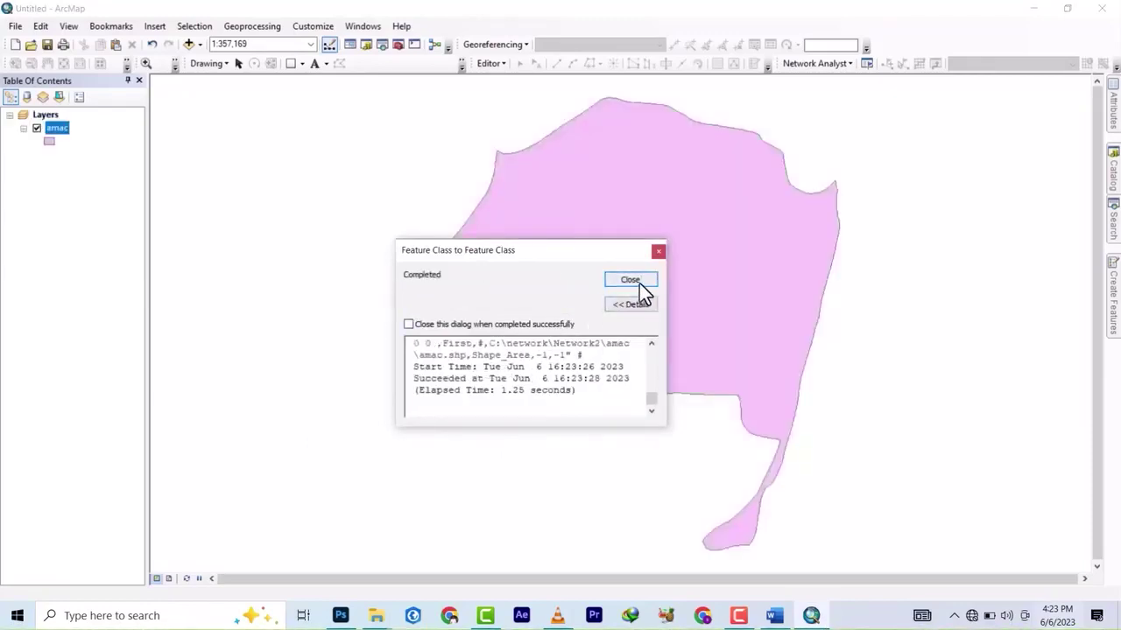
click(636, 284)
Start a single geodatabase export of Network2's hosipital.shp, with the network feature dataset in amac.mdb as output location
click(1112, 175)
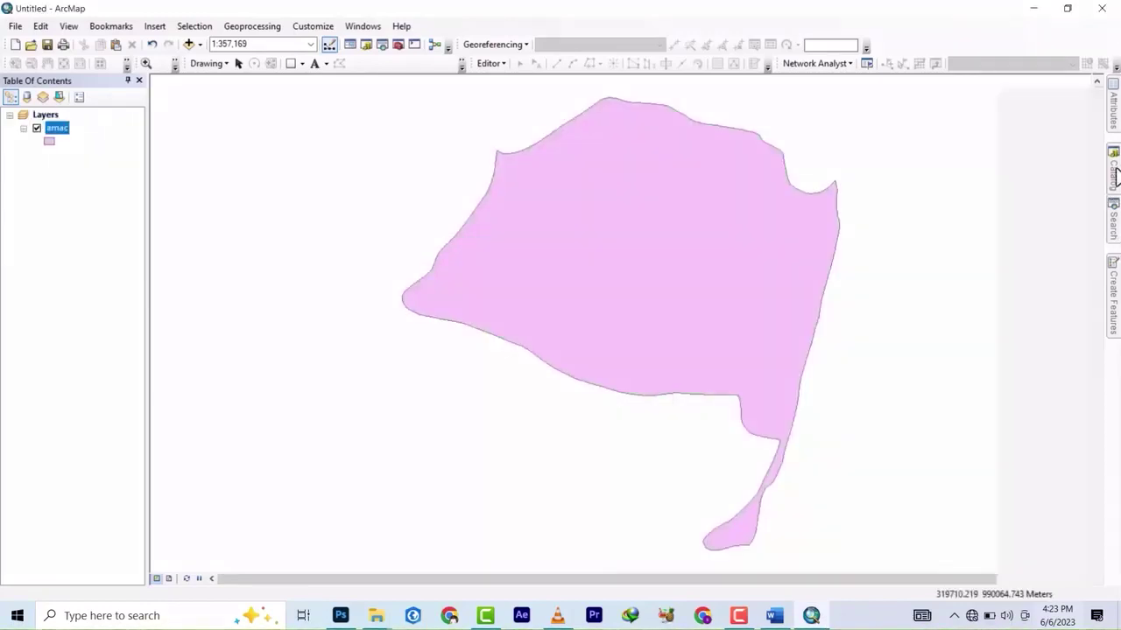
click(981, 270)
right_click(976, 269)
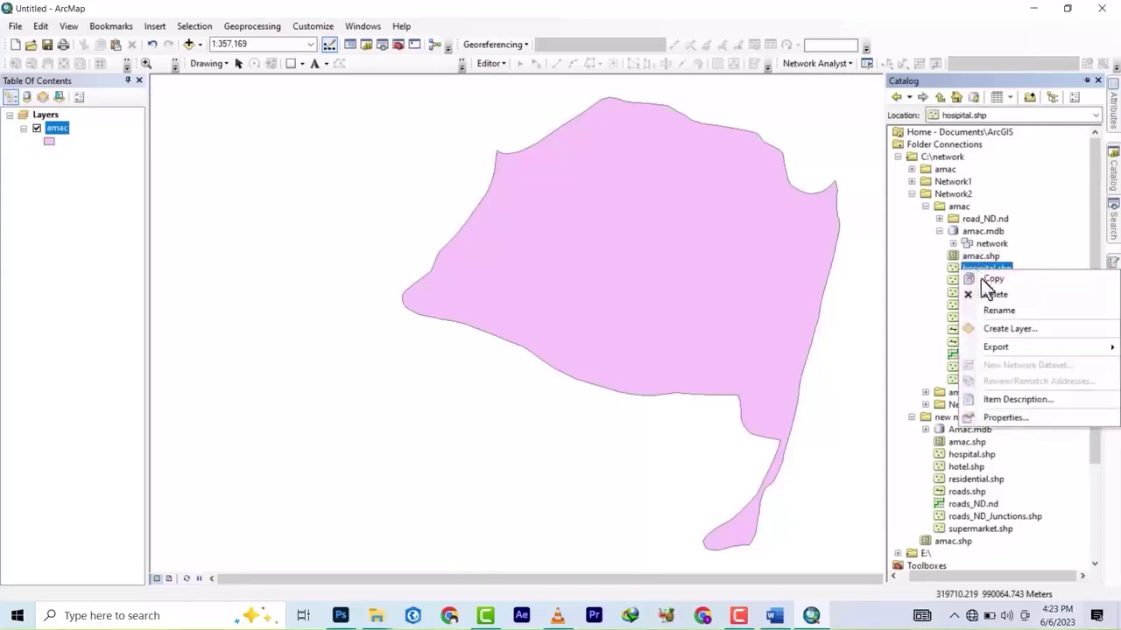
mouse_move(1006, 346)
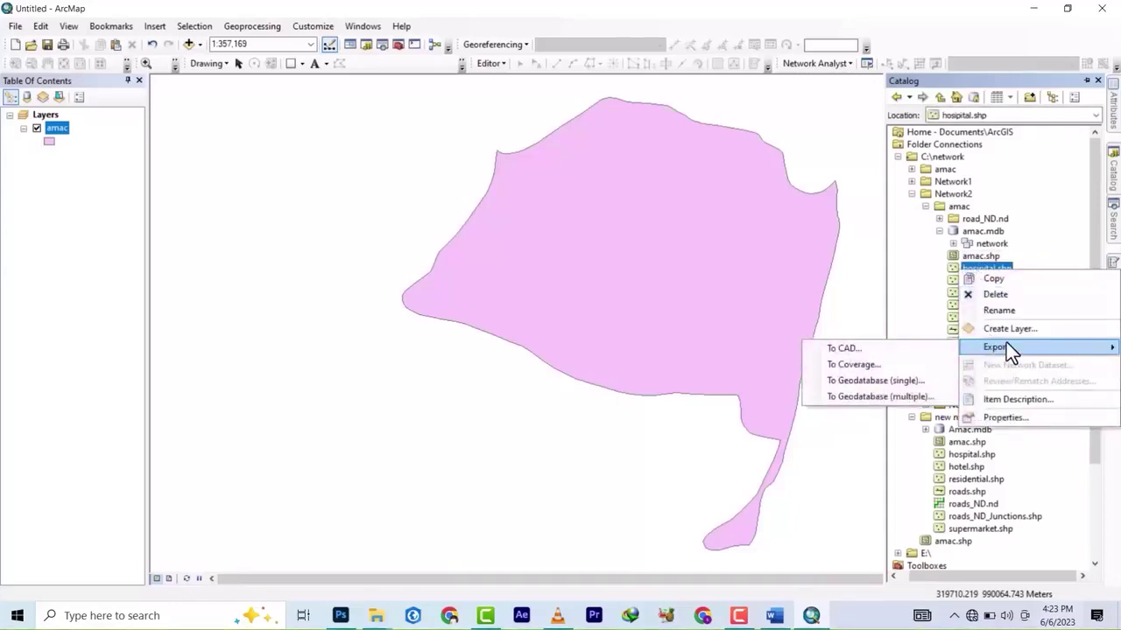
click(865, 378)
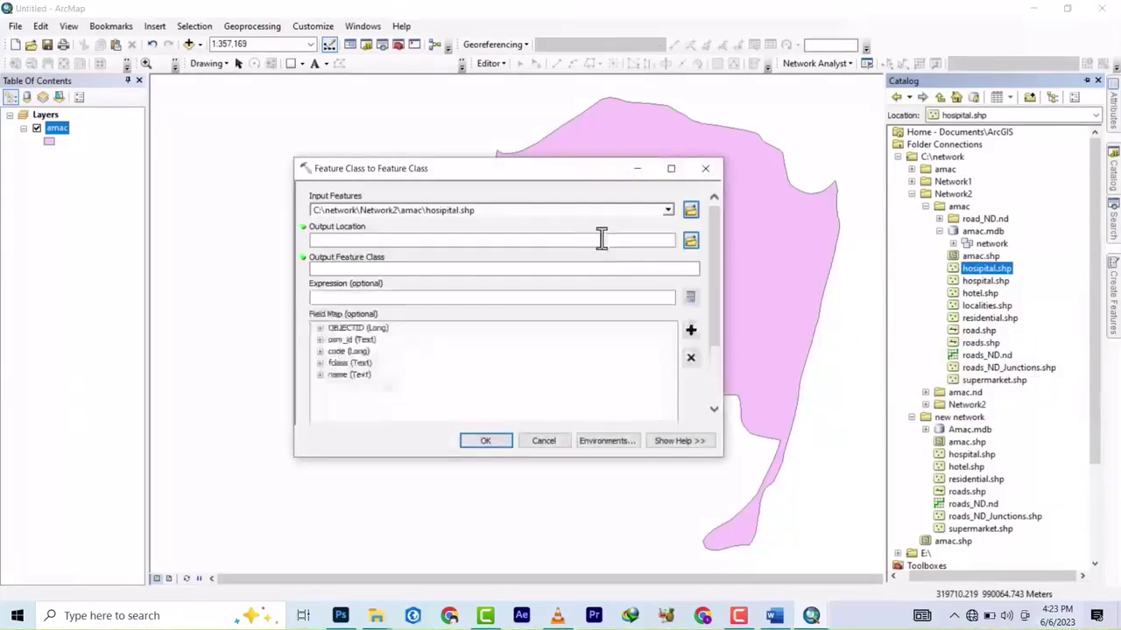
click(688, 240)
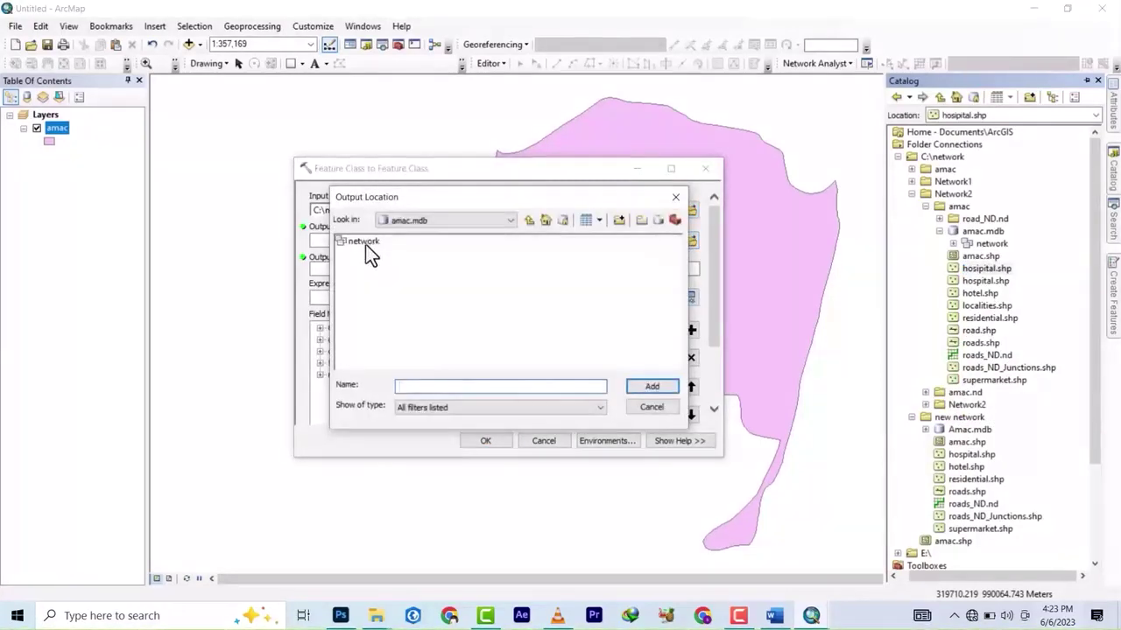
click(366, 241)
click(659, 385)
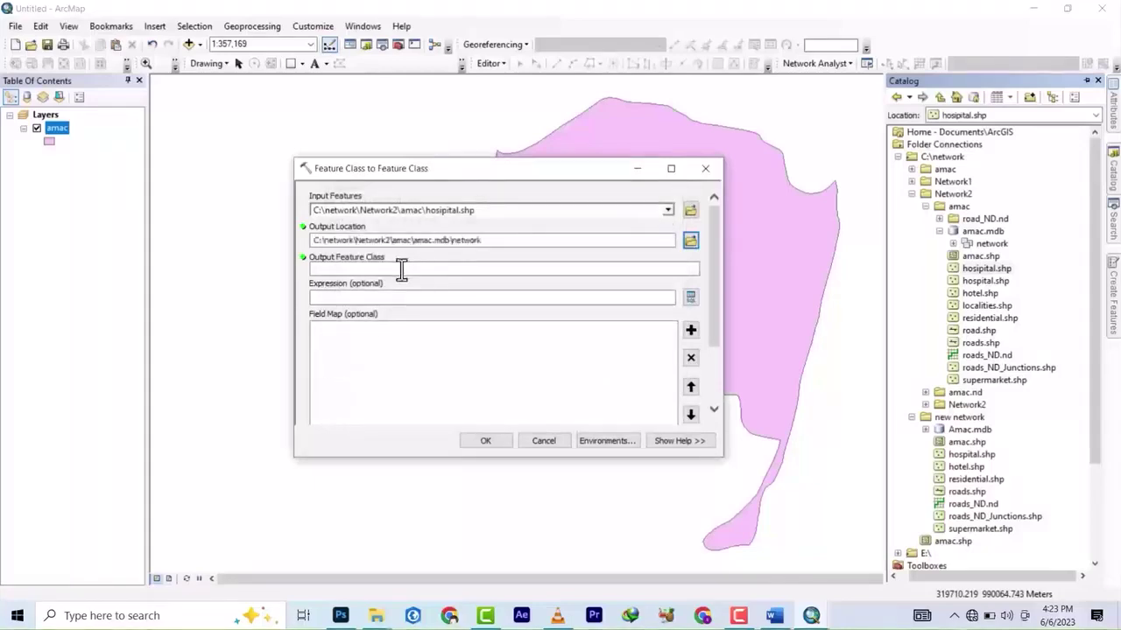
Name the output feature class hospital, run the conversion and dismiss the completion report
click(669, 270)
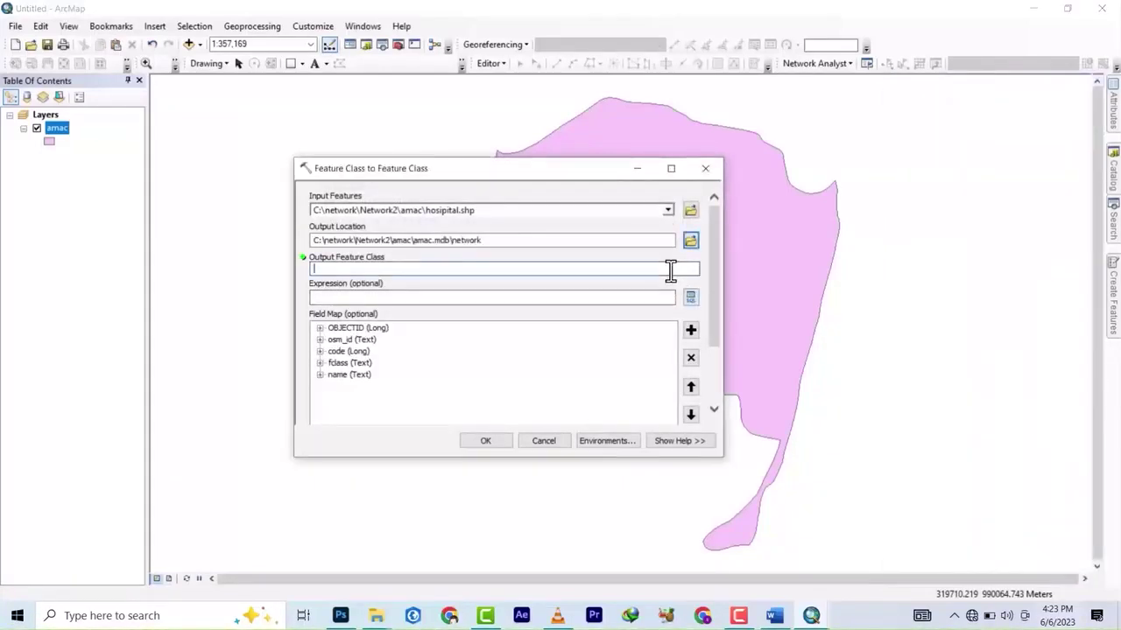
text(hos)
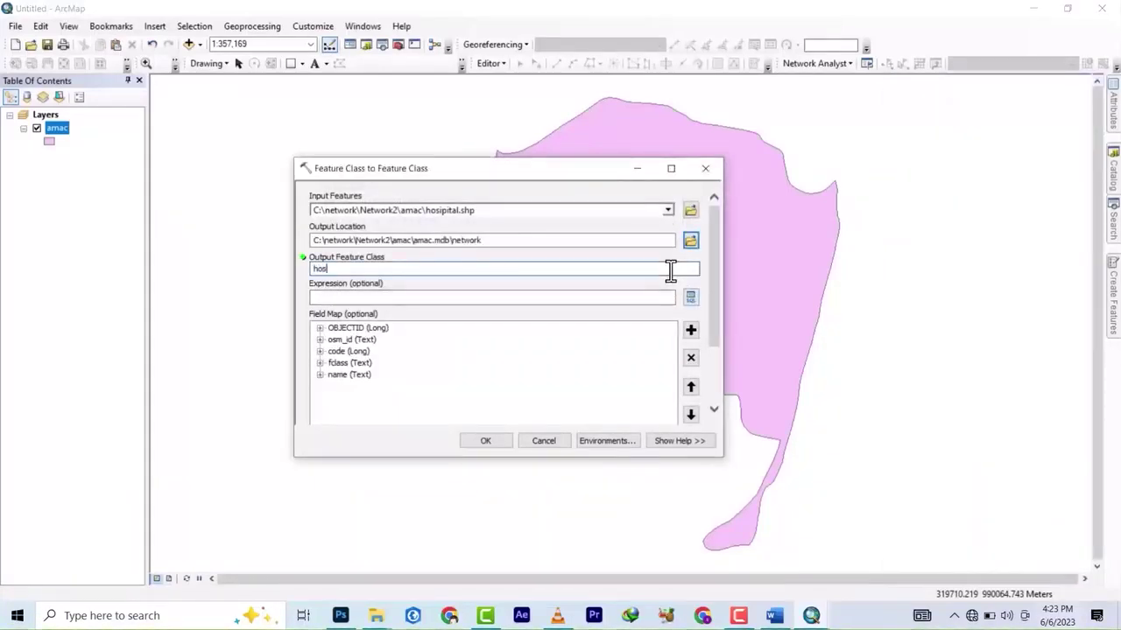
text(pita)
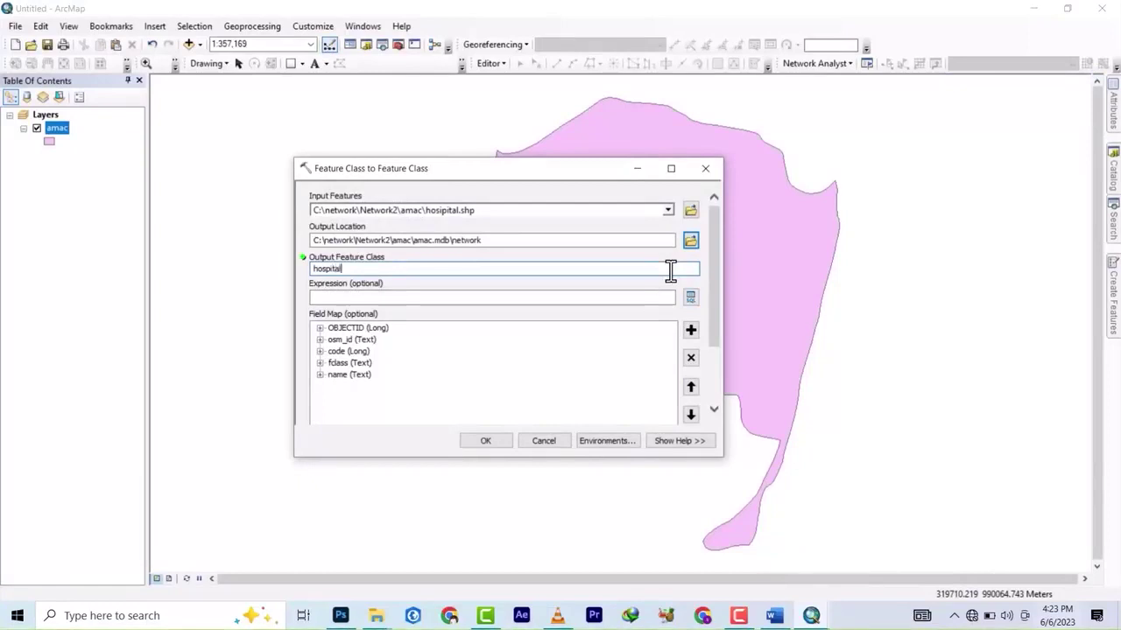
text(l)
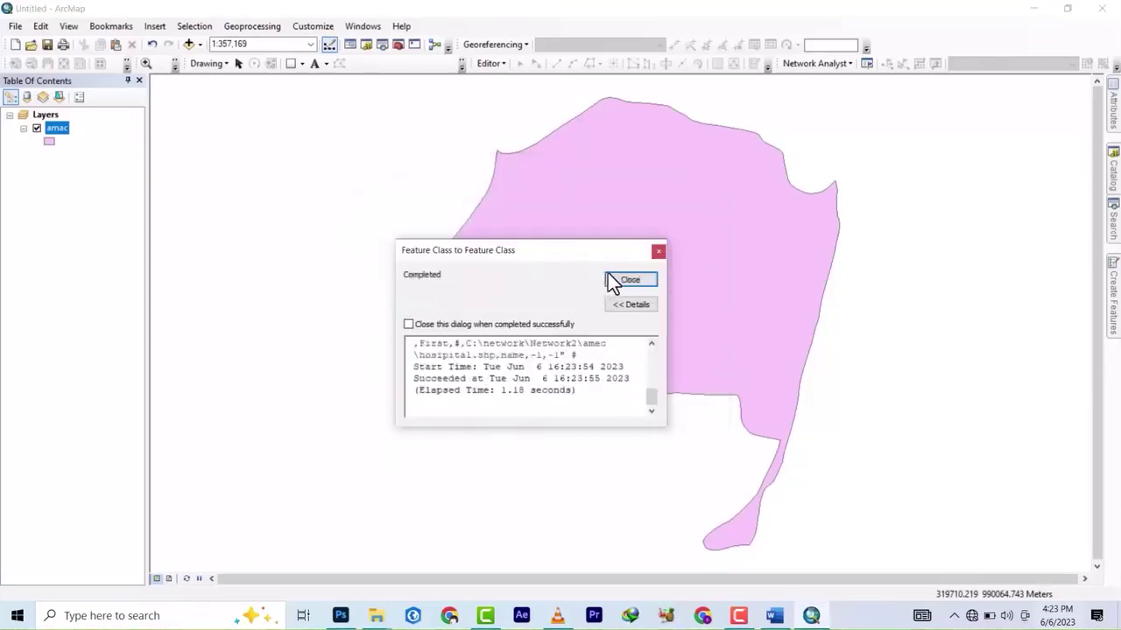
click(632, 282)
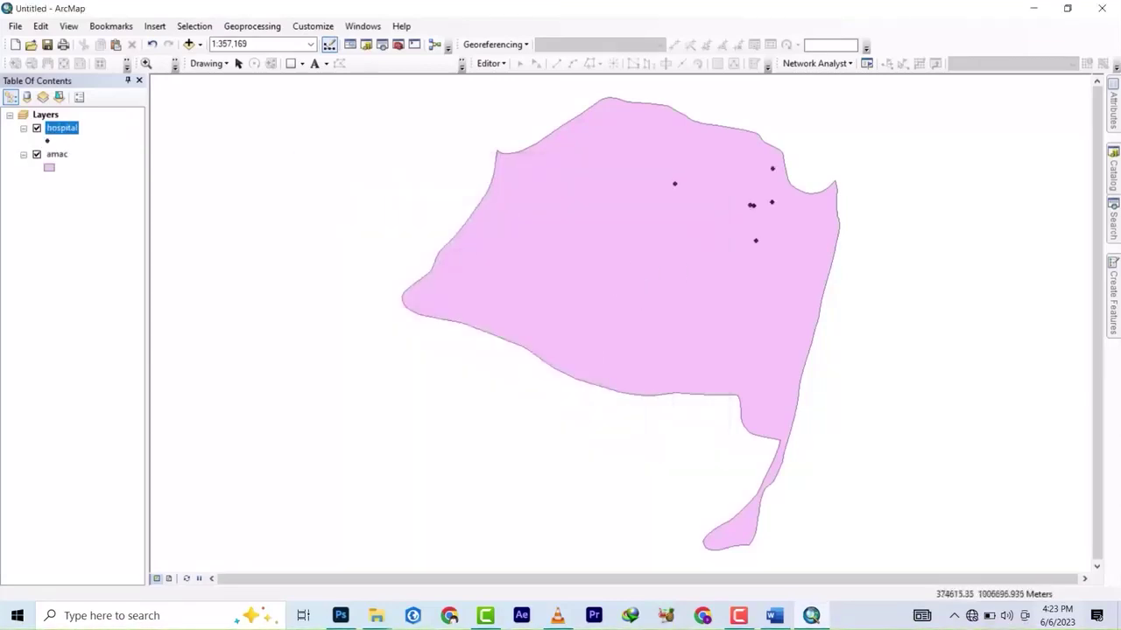
Start a single geodatabase export of Network2's hospital.shp, with the network feature dataset in amac.mdb as output location
mouse_move(1113, 193)
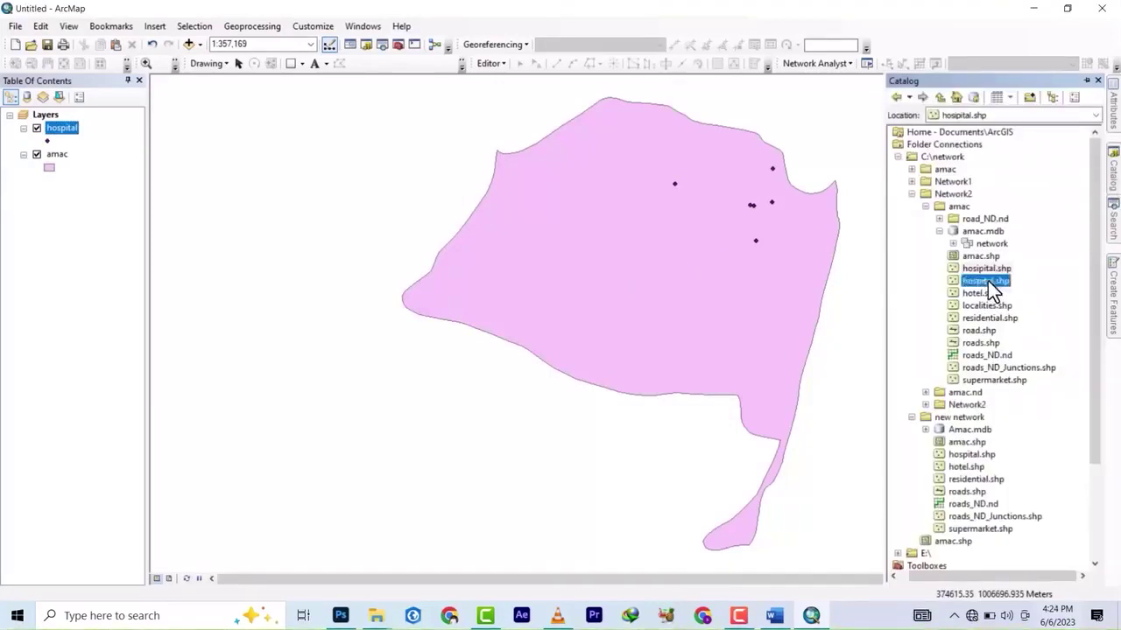
right_click(987, 281)
mouse_move(1007, 359)
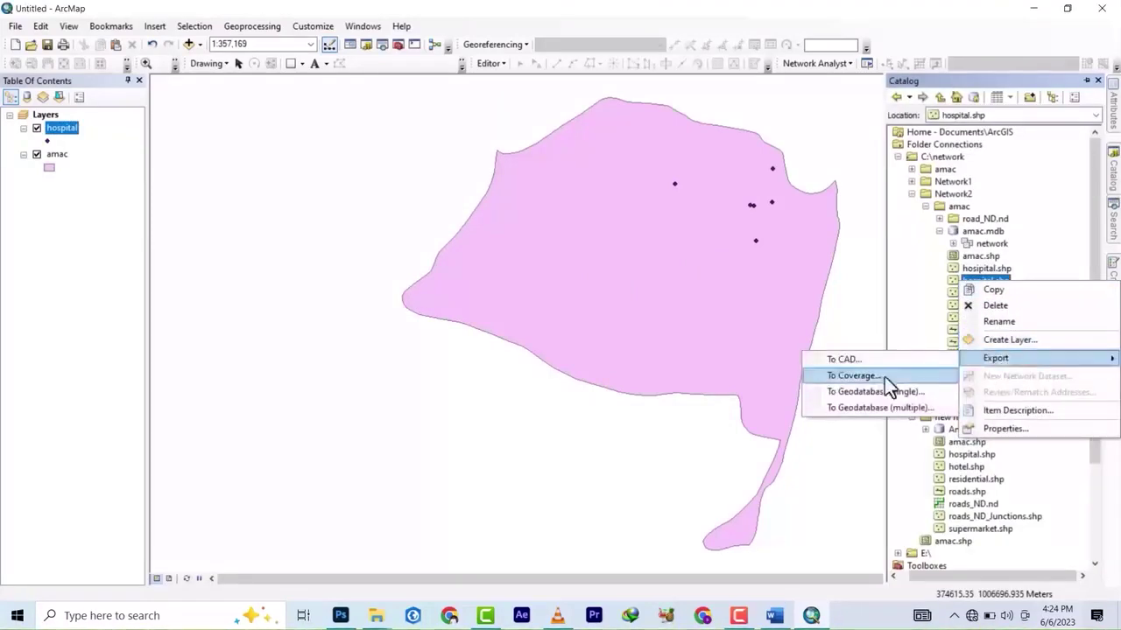
click(869, 394)
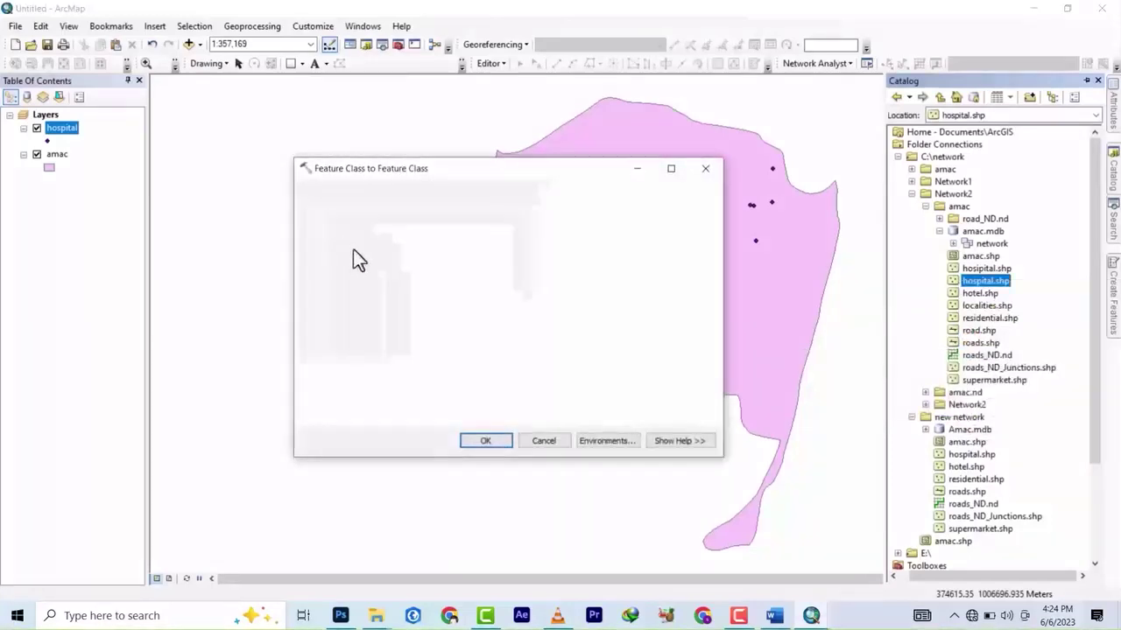
click(689, 244)
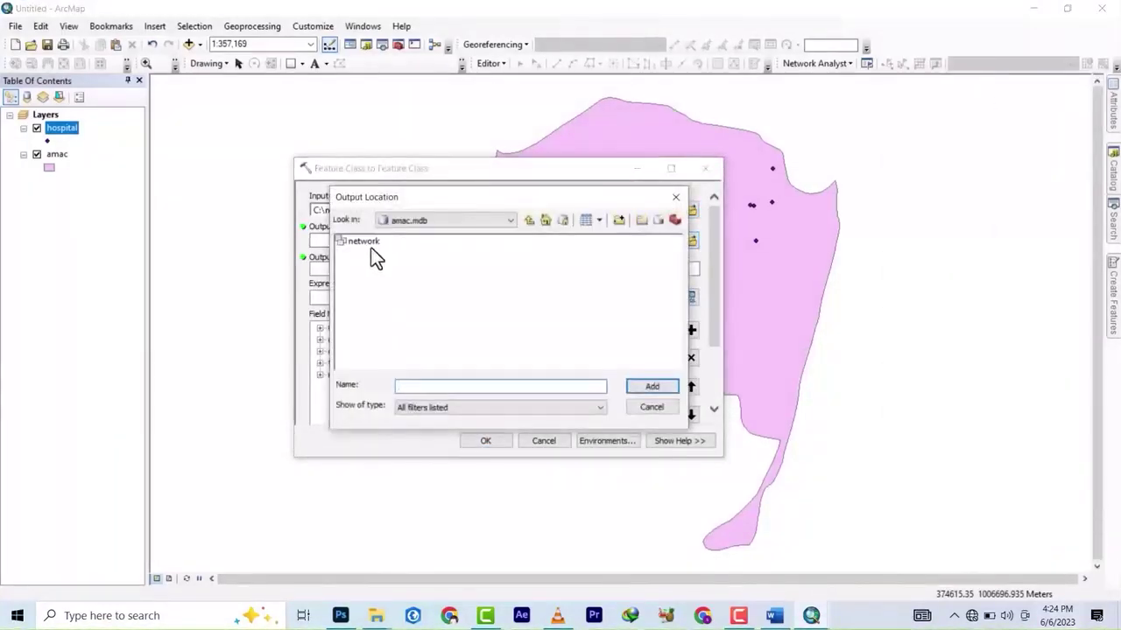
click(369, 244)
click(662, 389)
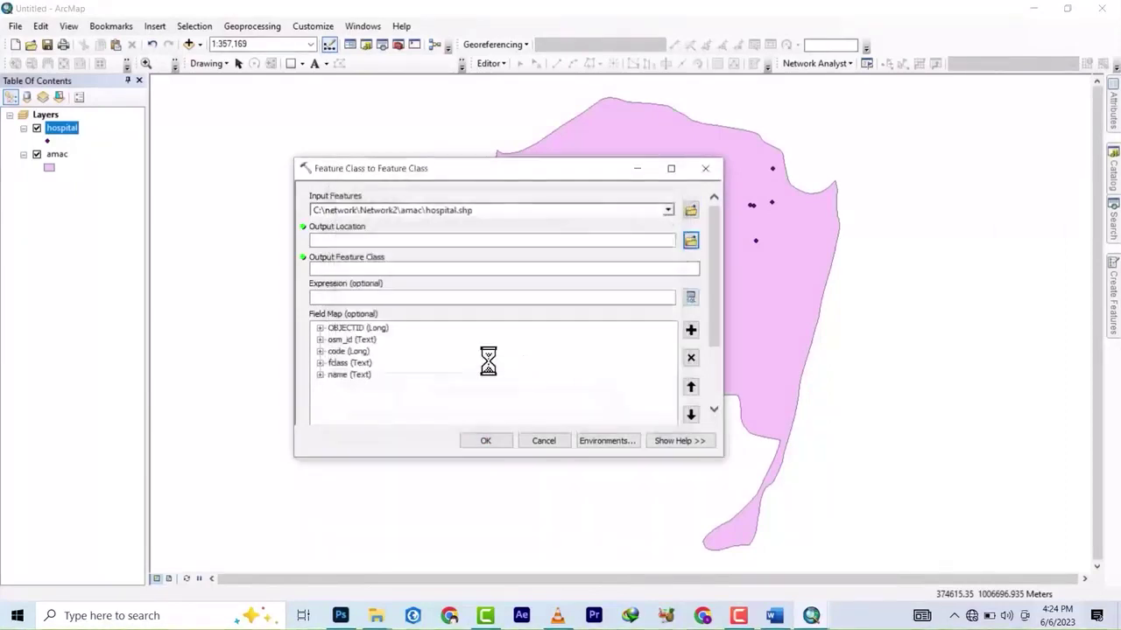
Run the conversion with hospitals as the output feature class name, then hide the earlier hospital layer on the map
click(351, 269)
text(h)
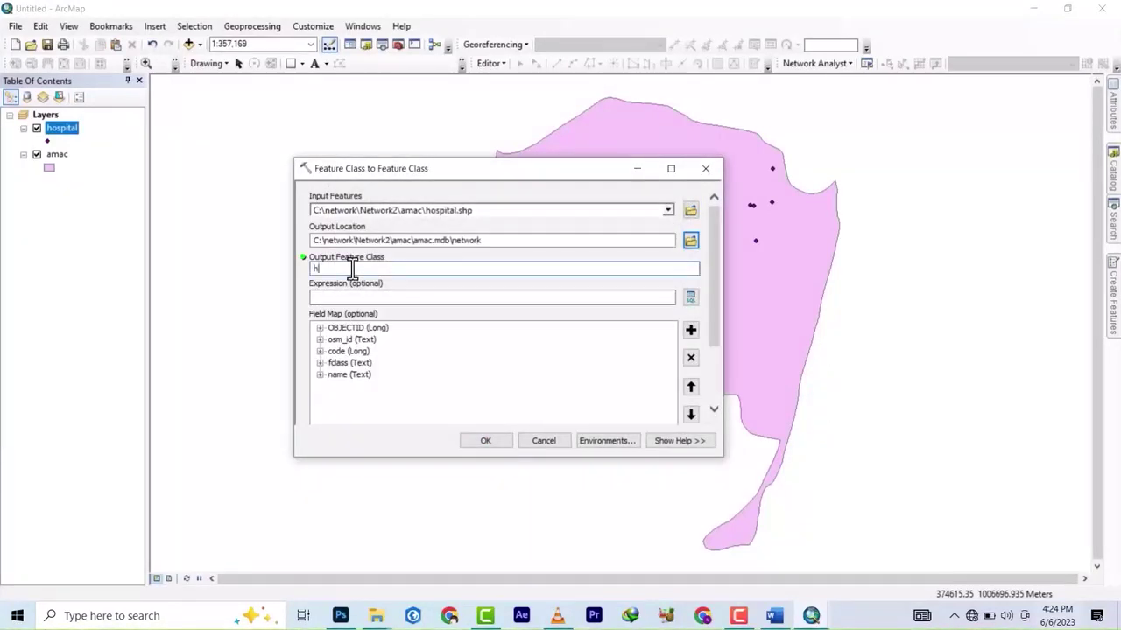
text(ospita)
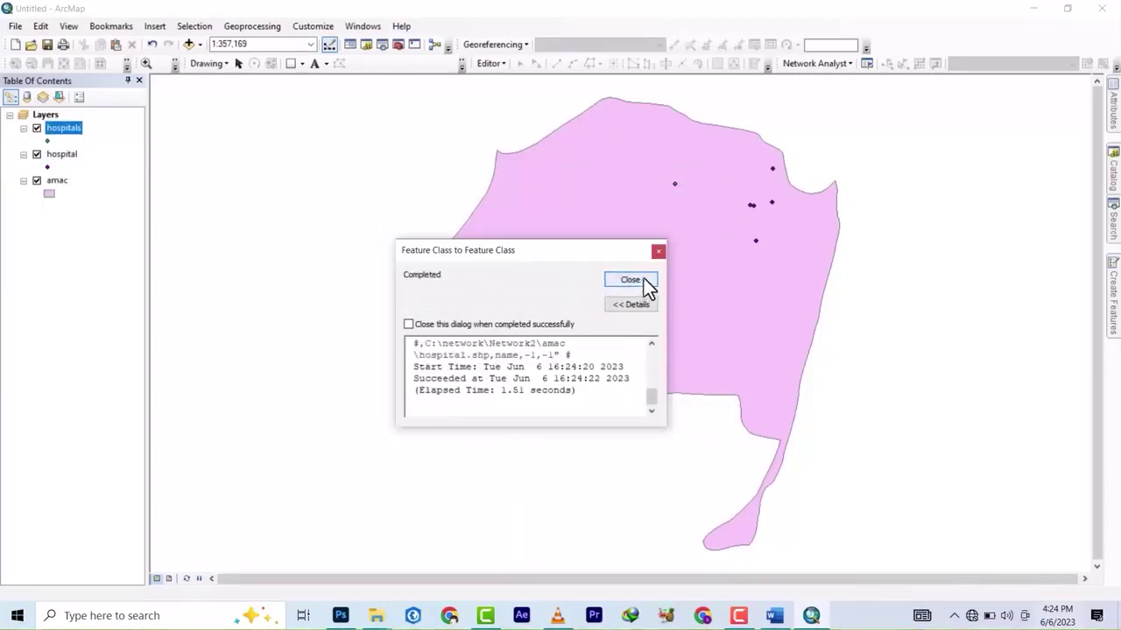
click(659, 252)
click(37, 155)
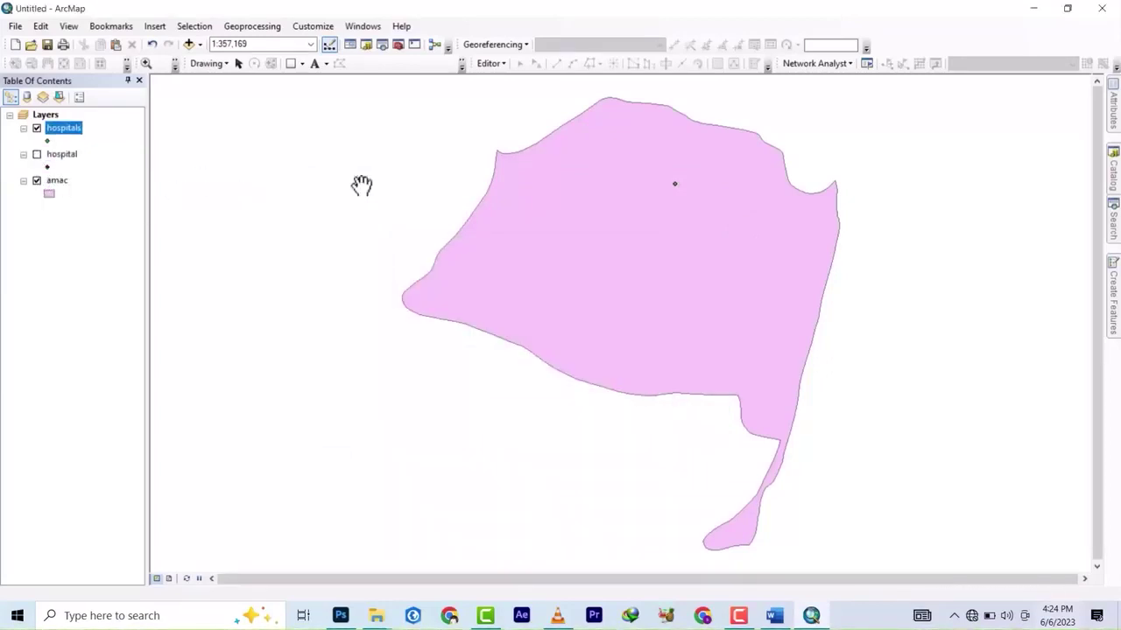
Start a single geodatabase export of Network2's hotel.shp, with the network feature dataset in amac.mdb as output location
mouse_move(1117, 184)
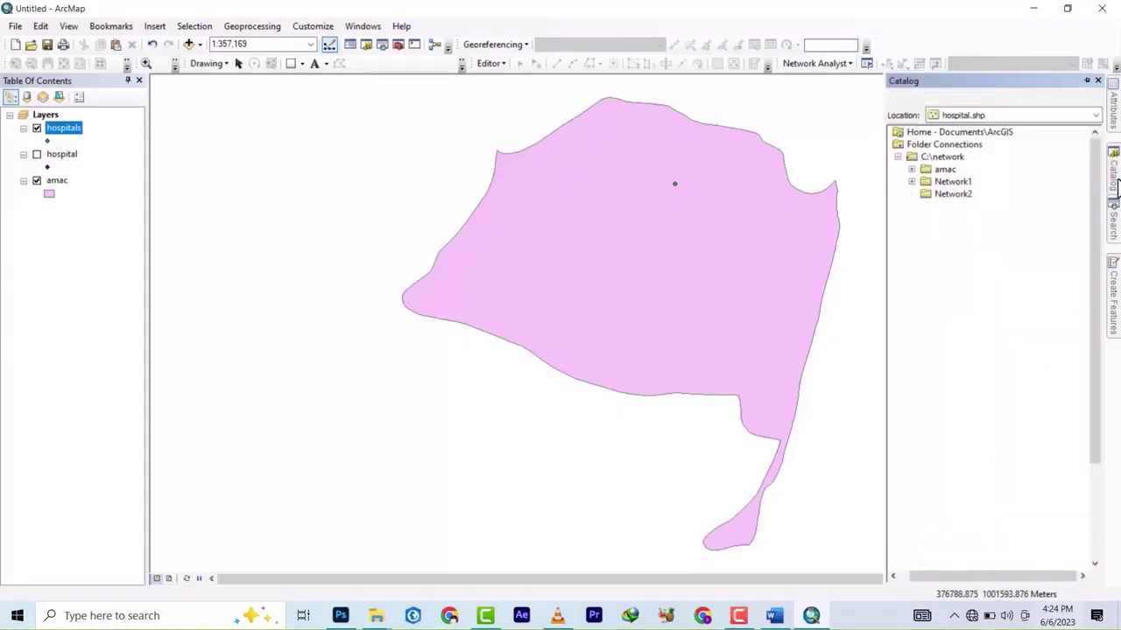
click(979, 295)
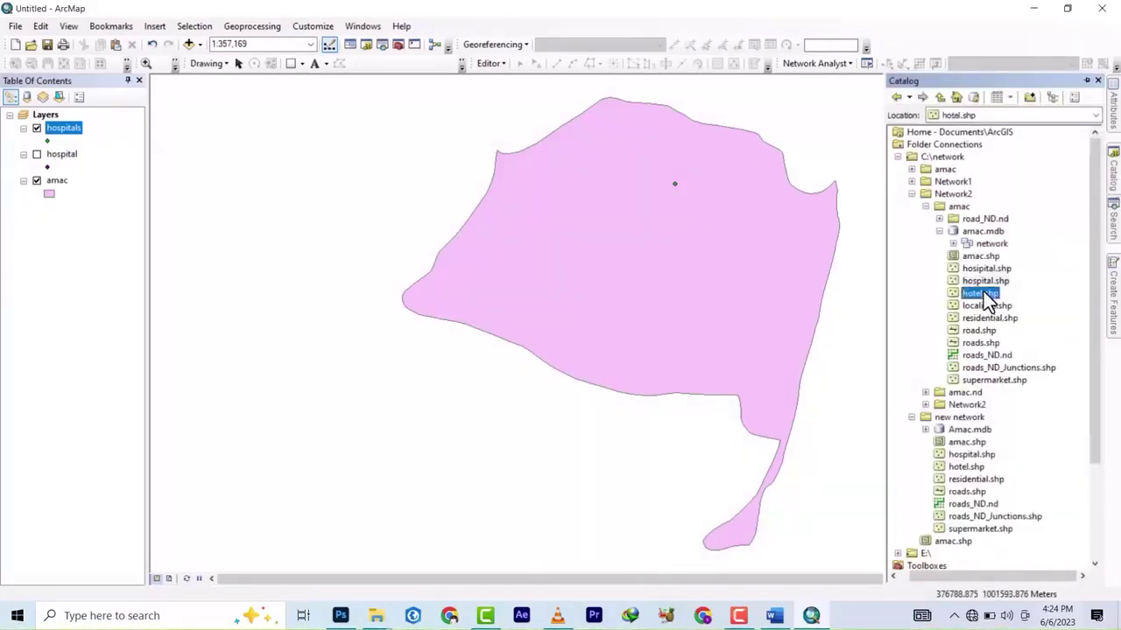
right_click(980, 295)
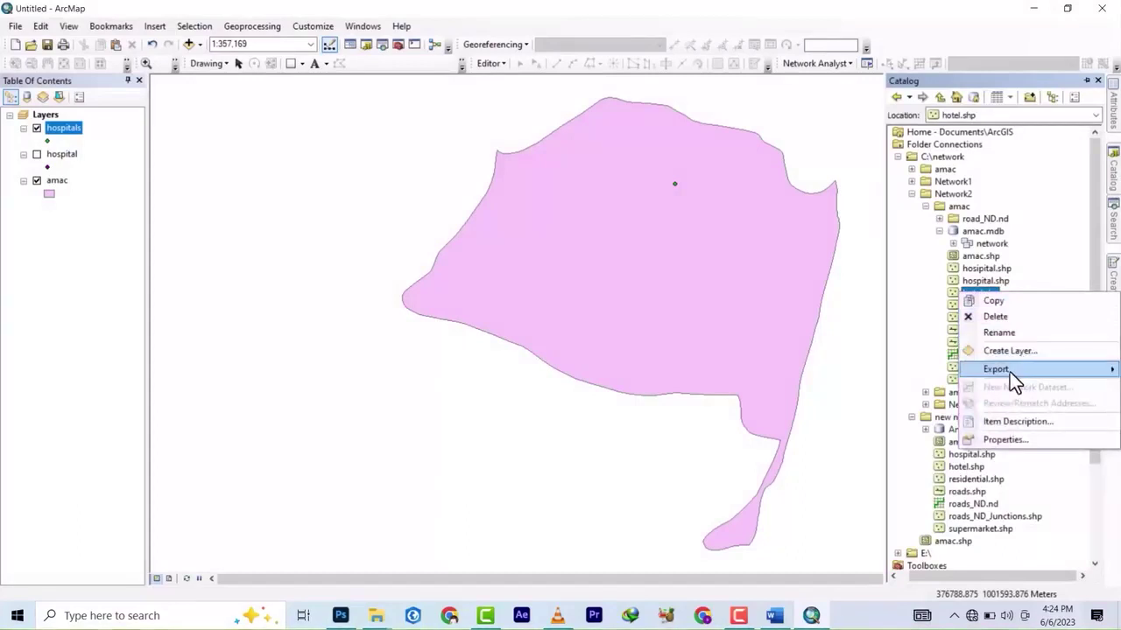
mouse_move(1010, 372)
click(867, 404)
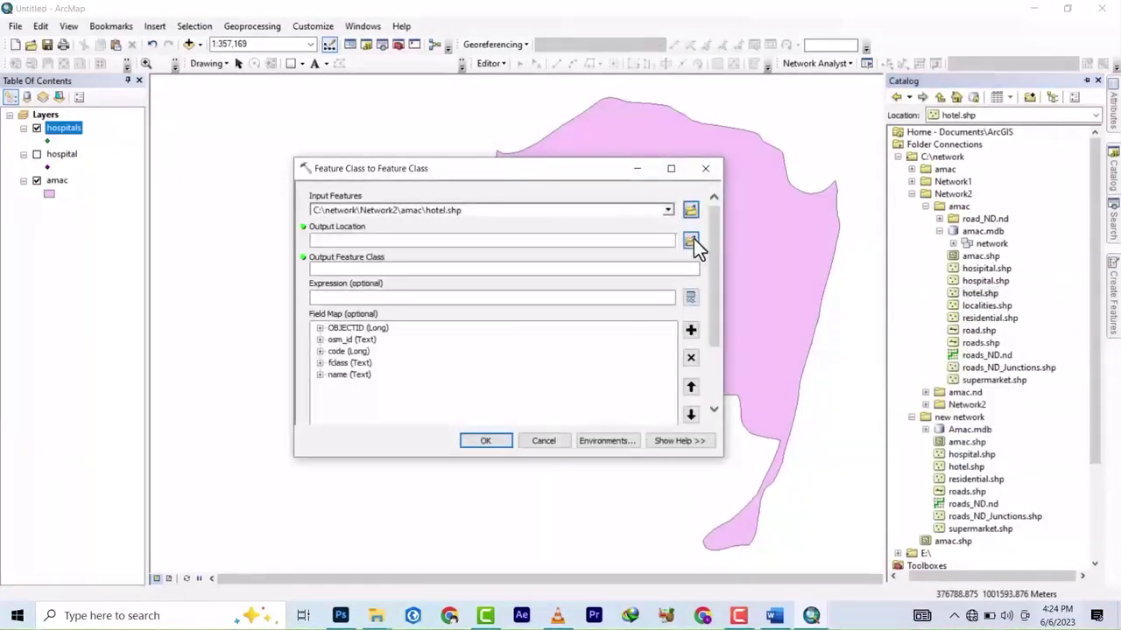
click(691, 239)
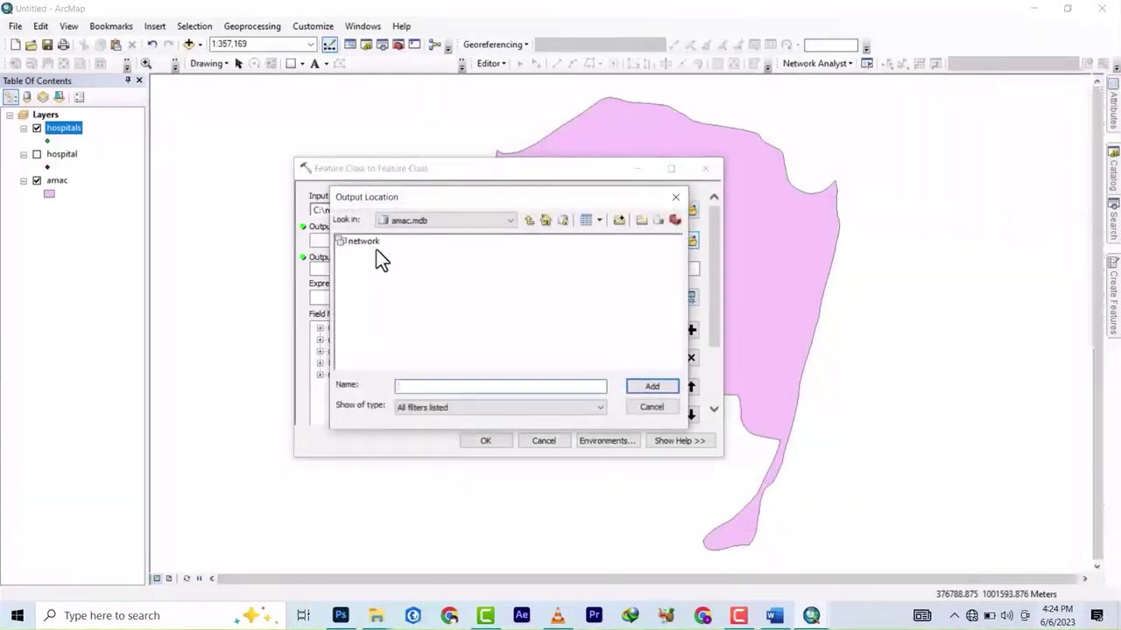
click(366, 242)
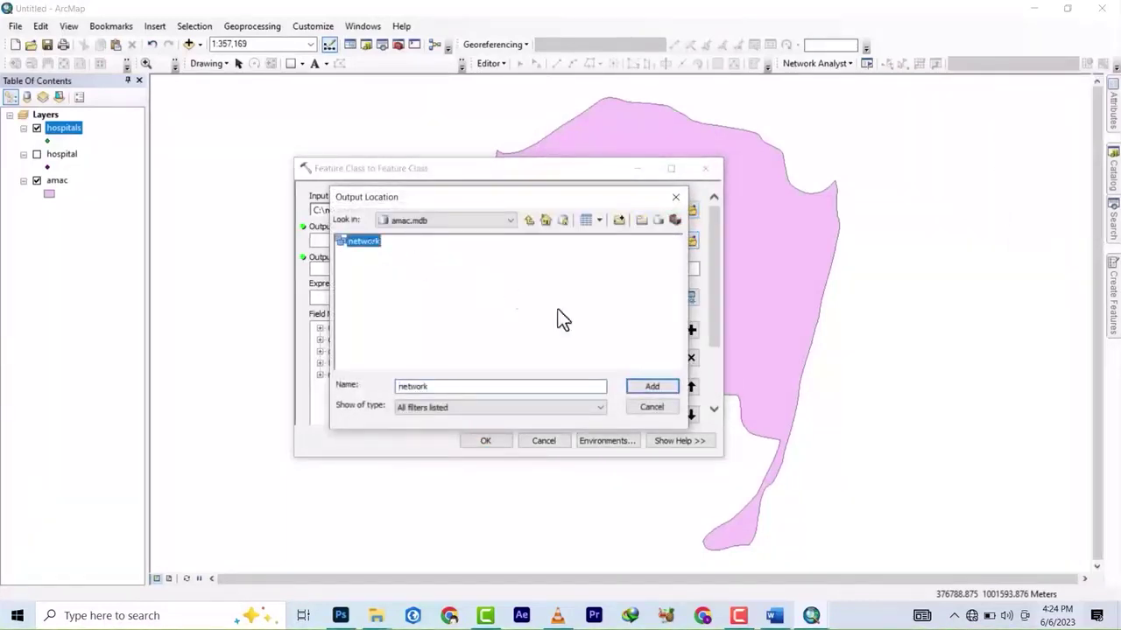
click(663, 388)
Name the output feature class hotel, run the conversion and dismiss the completion report
click(430, 272)
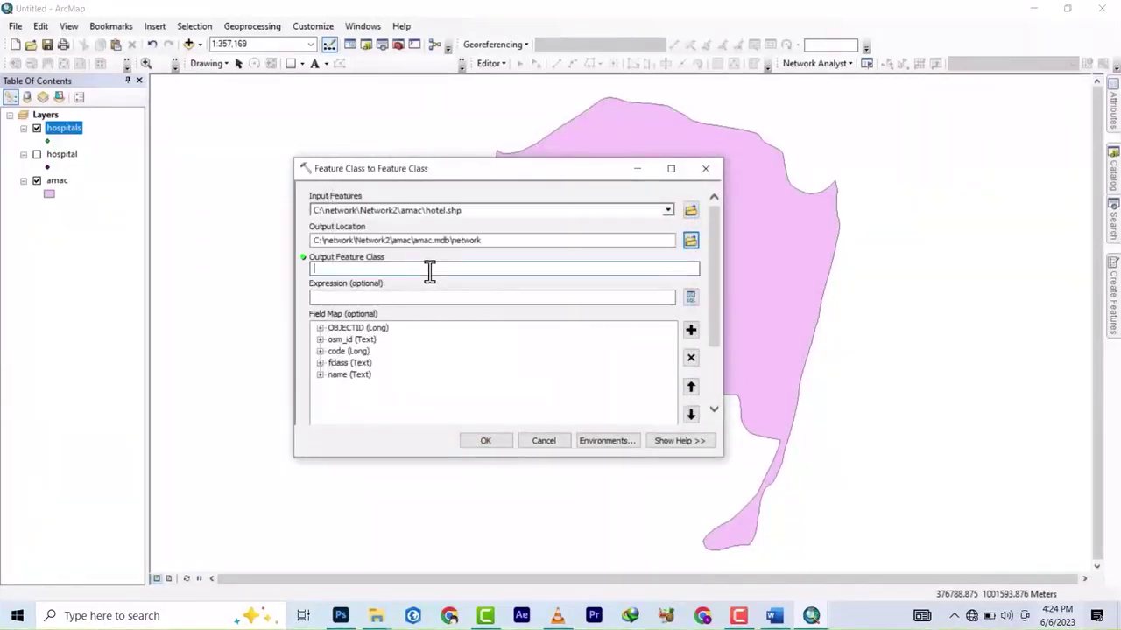
text(hotel)
click(489, 435)
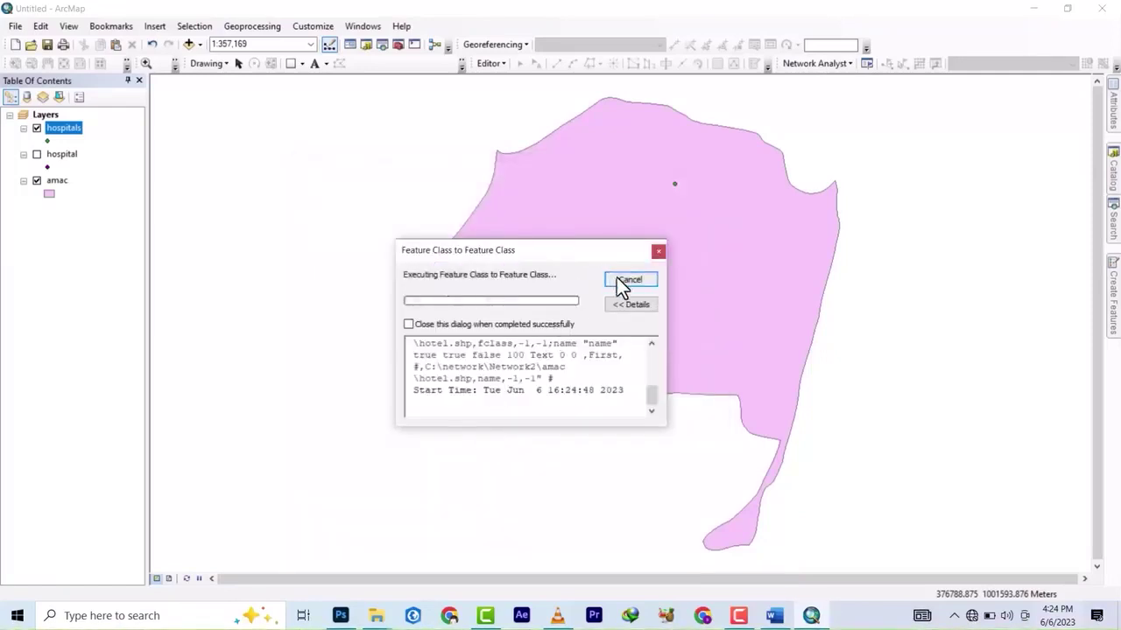
click(629, 280)
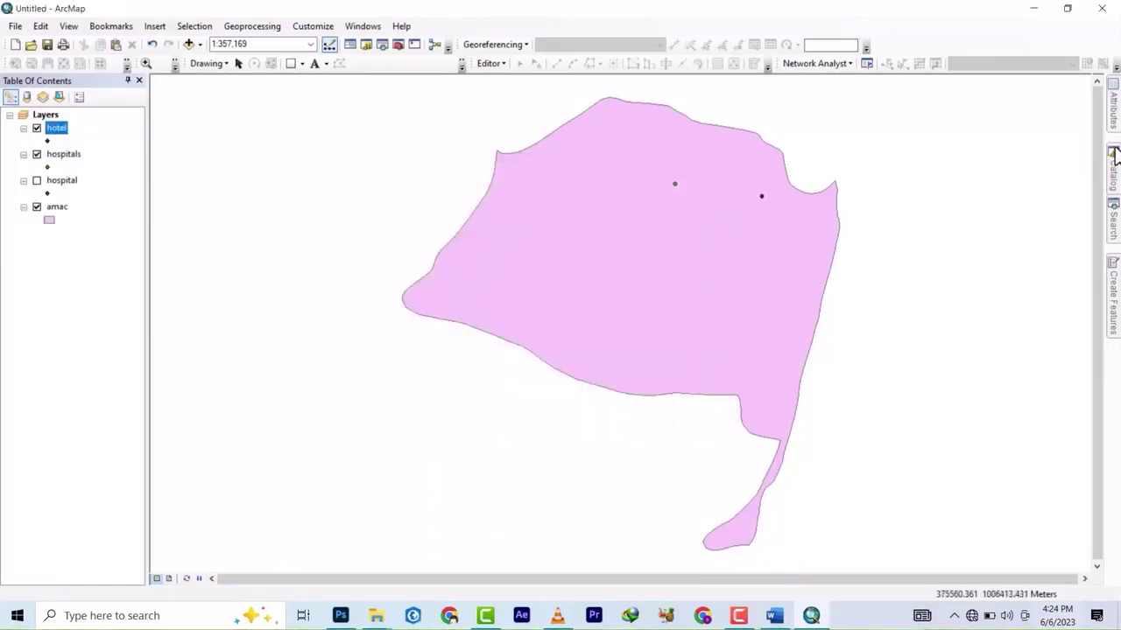
Start a single geodatabase export of Network2's road.shp, with the network feature dataset in amac.mdb as output location
click(1114, 170)
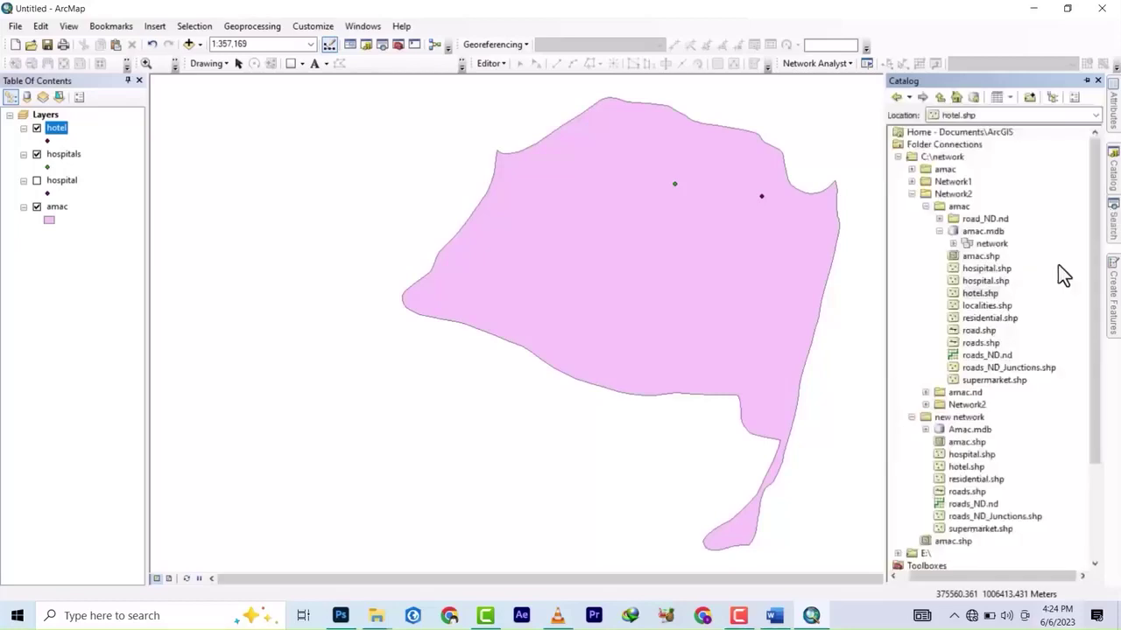
click(978, 331)
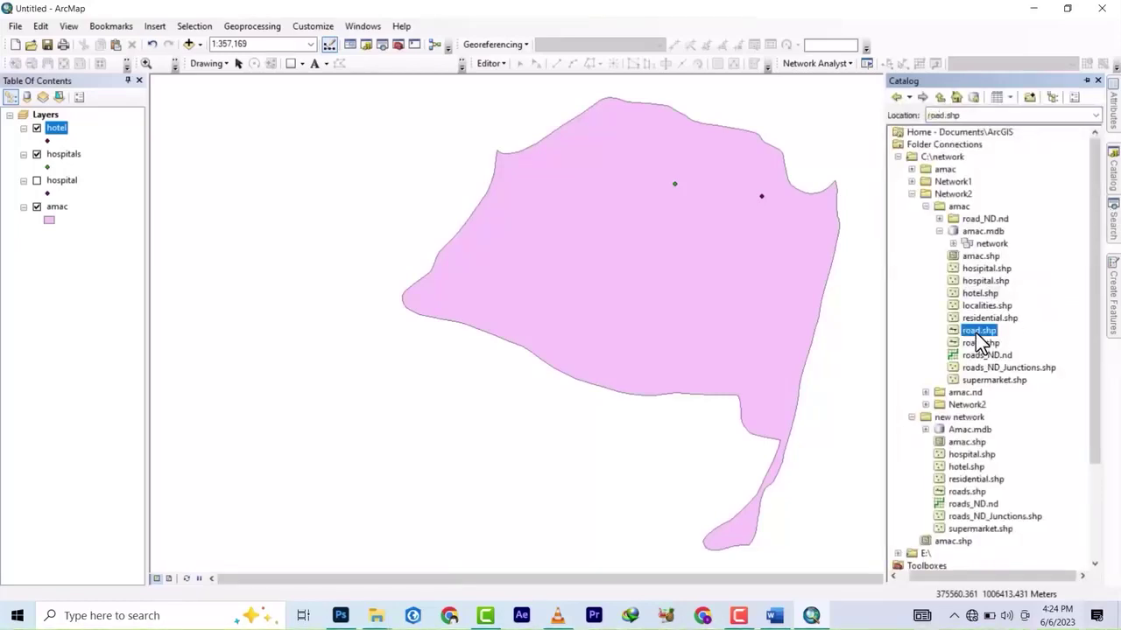
right_click(978, 332)
mouse_move(1007, 417)
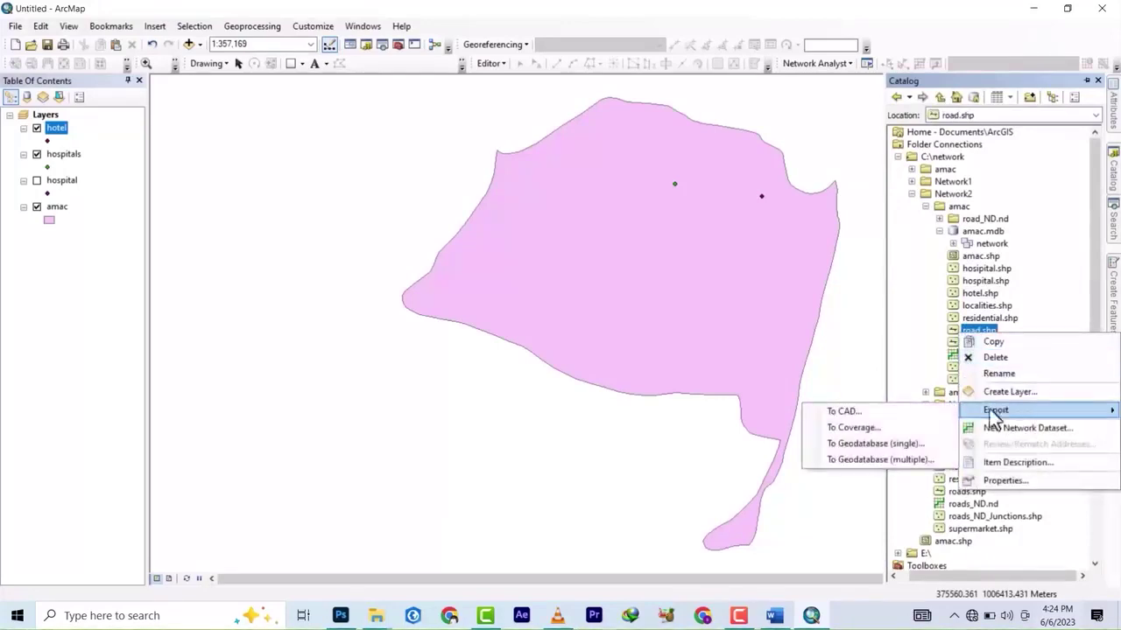
click(882, 448)
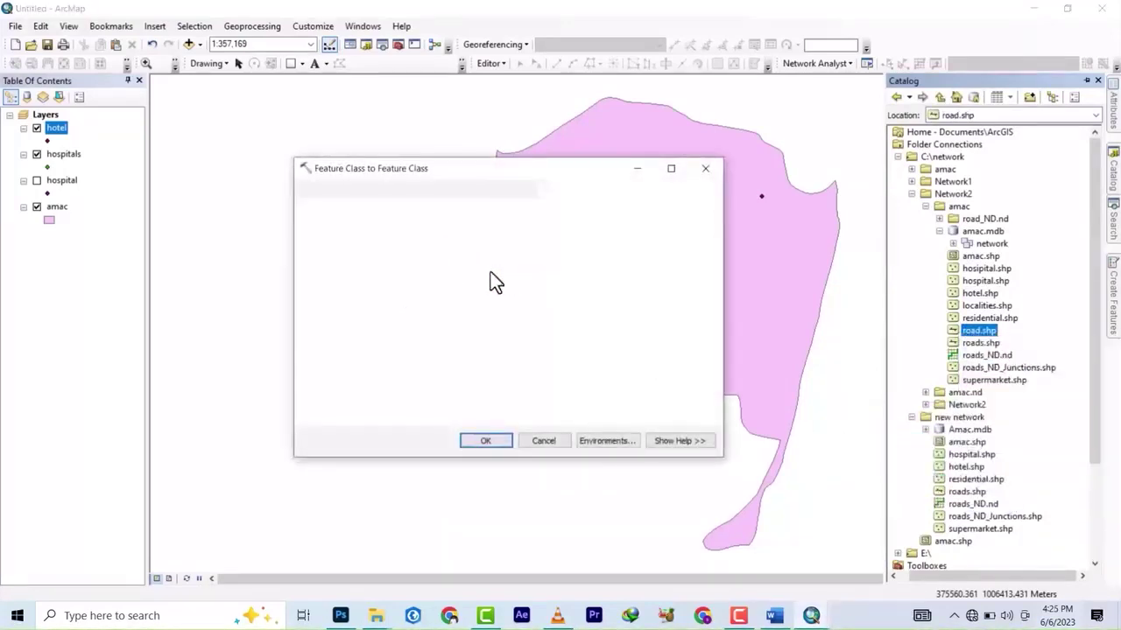
click(690, 242)
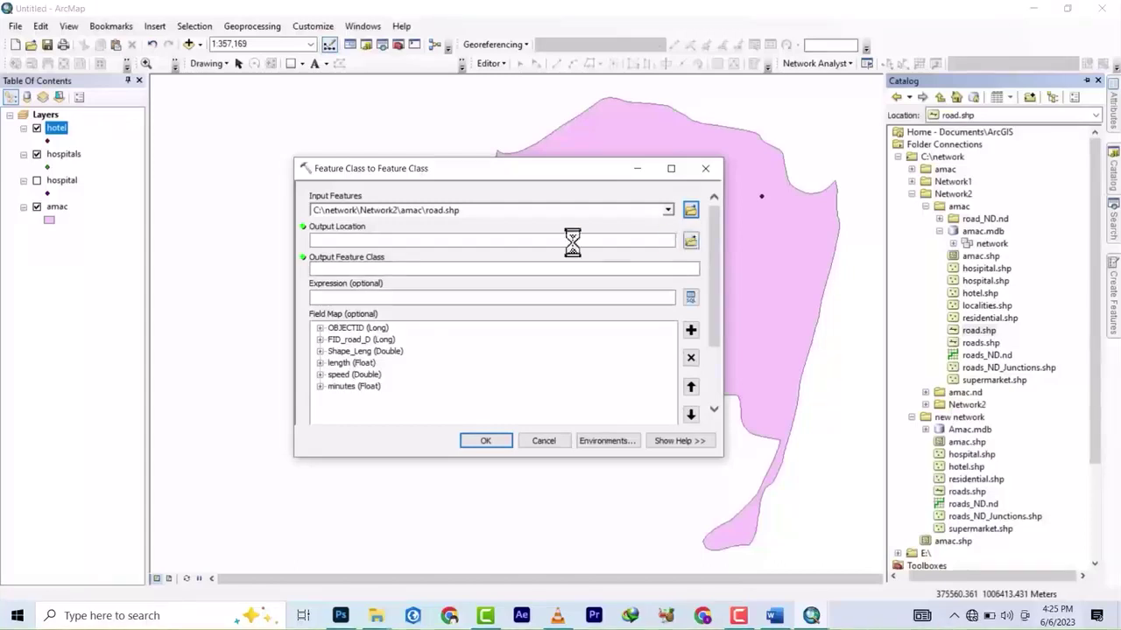
click(377, 244)
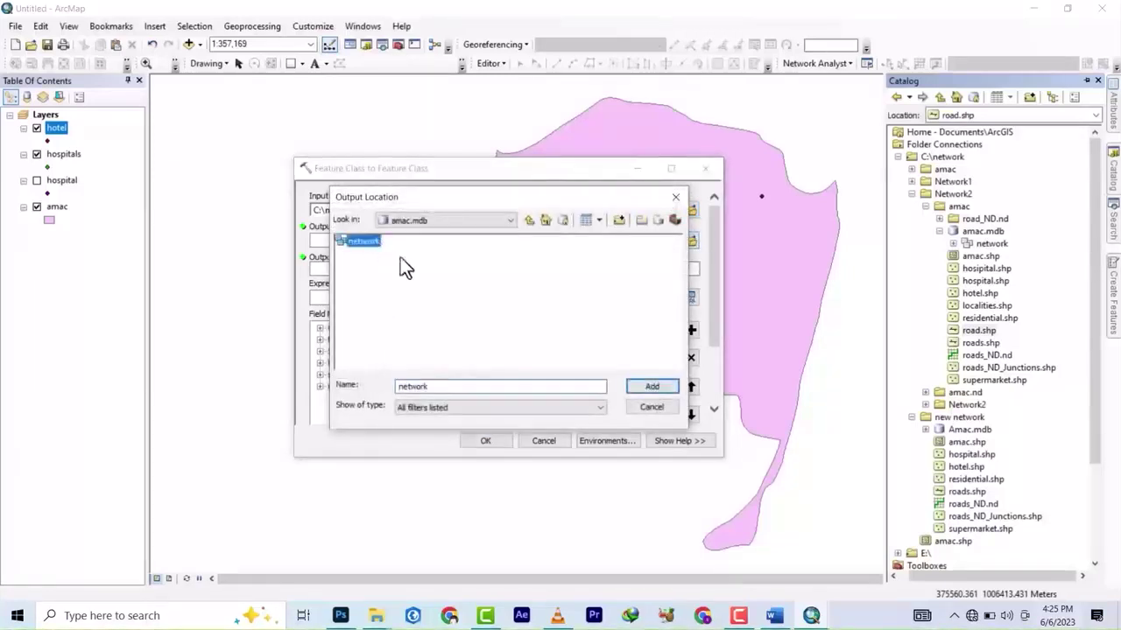
click(648, 387)
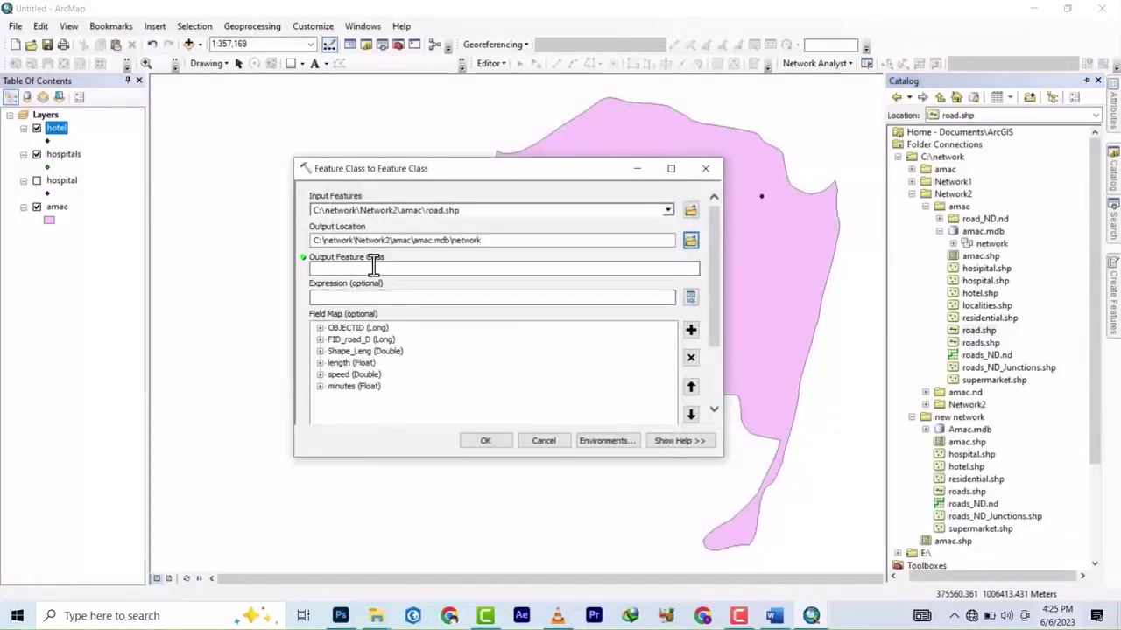
Name the output feature class road, run the conversion and dismiss the completion report
click(373, 267)
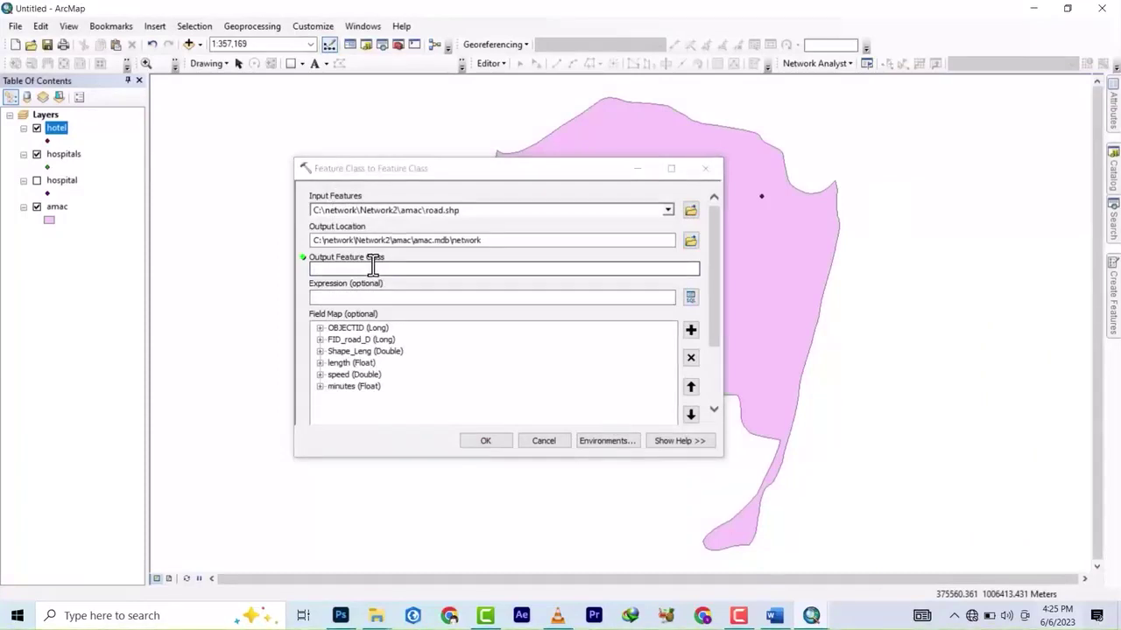
click(371, 268)
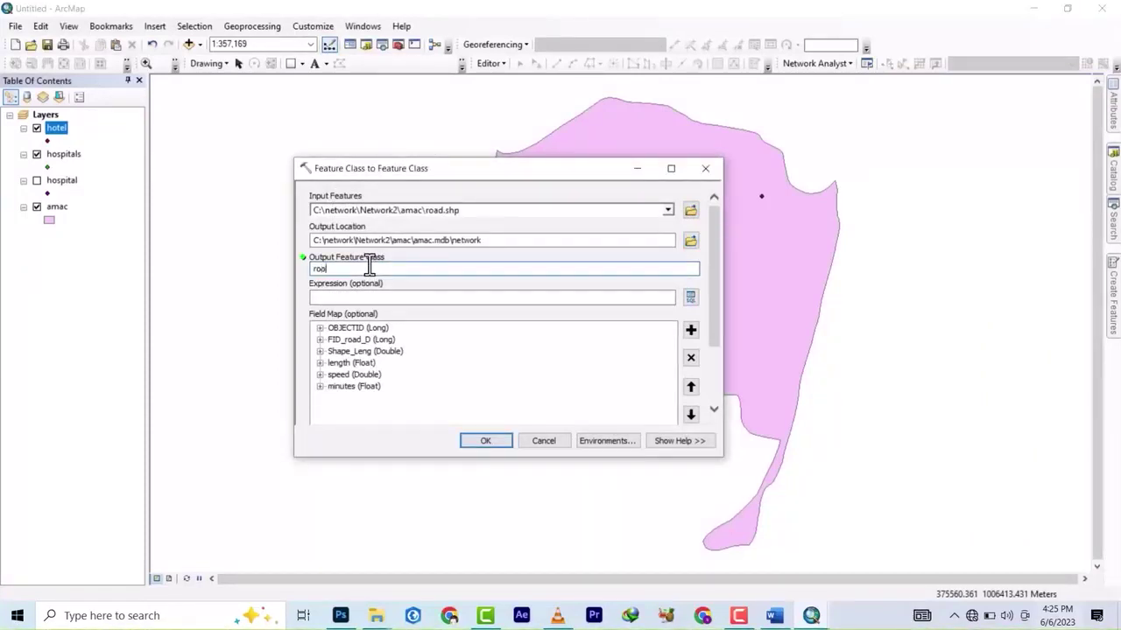
click(465, 441)
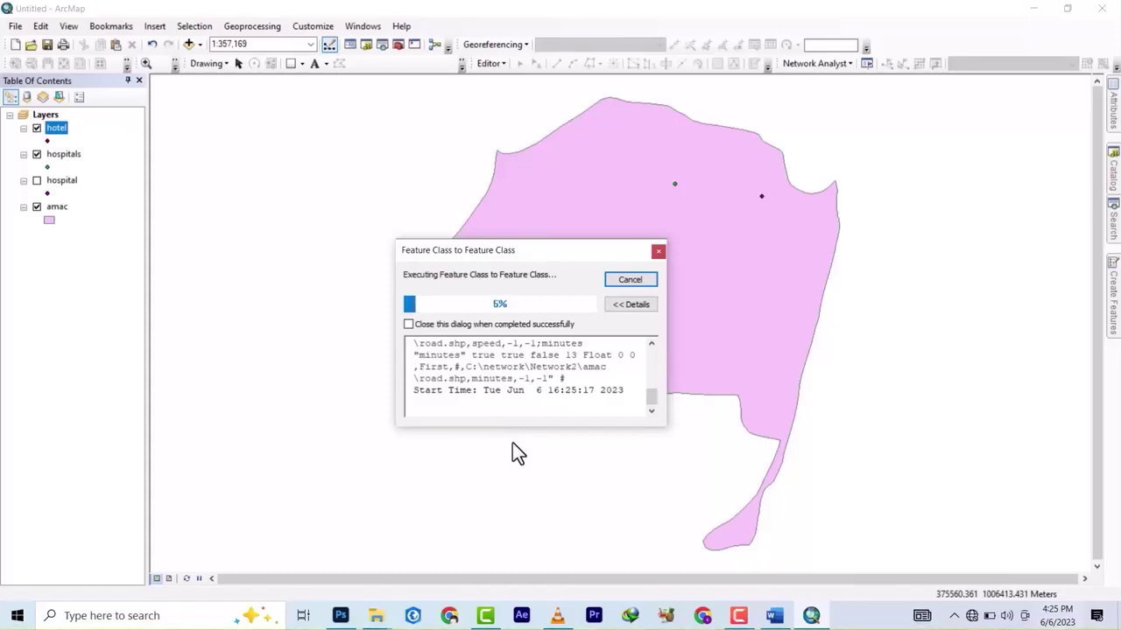
click(739, 616)
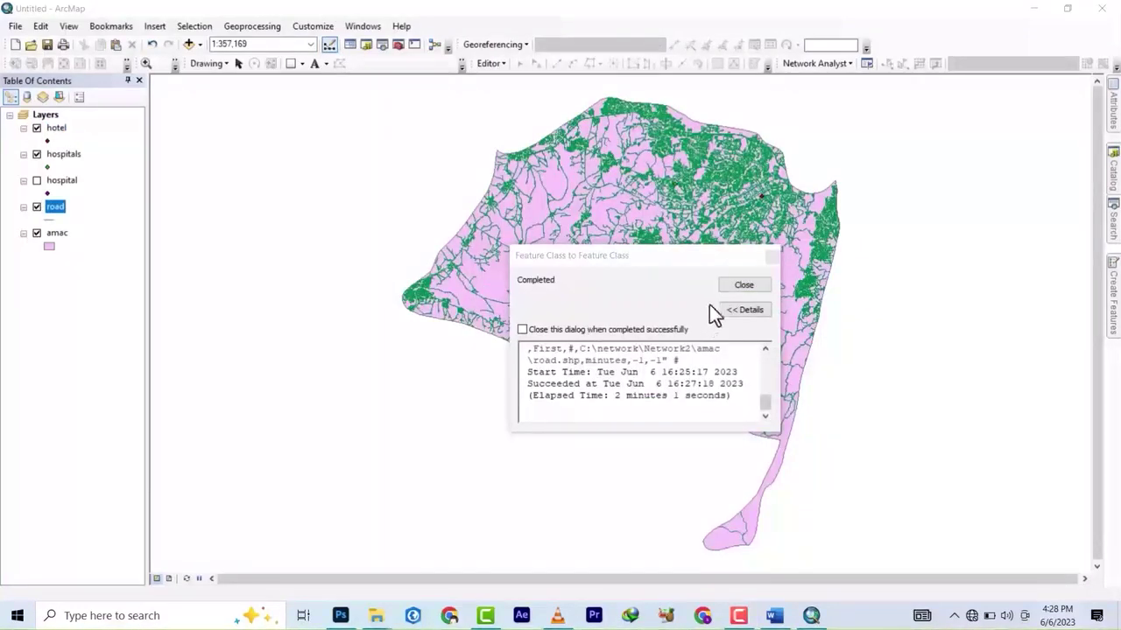
click(743, 287)
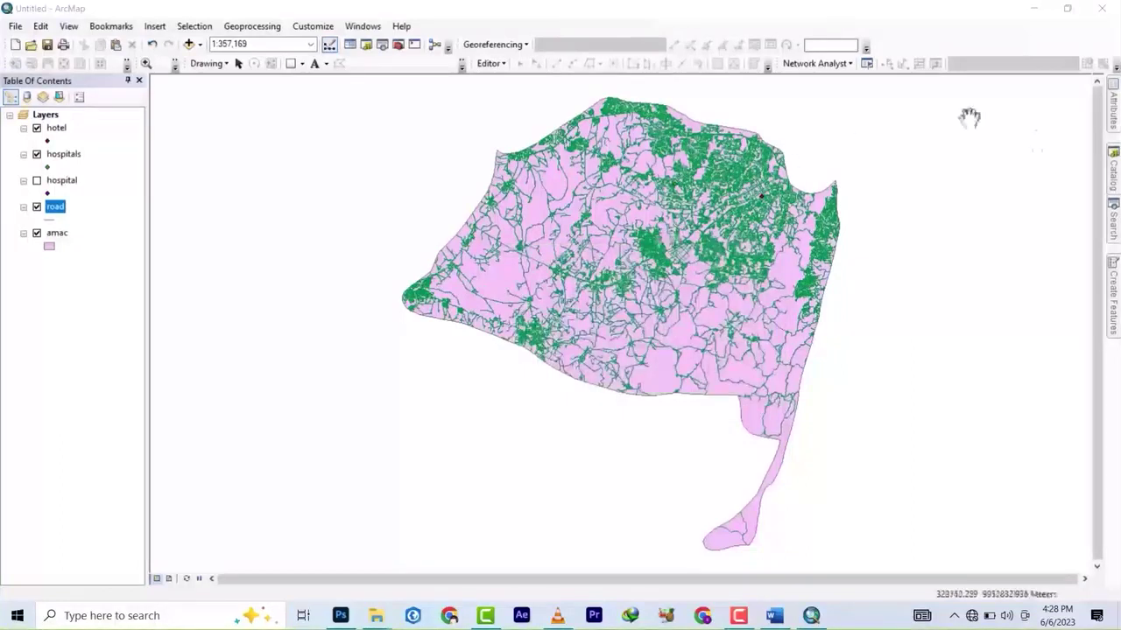
mouse_move(1116, 169)
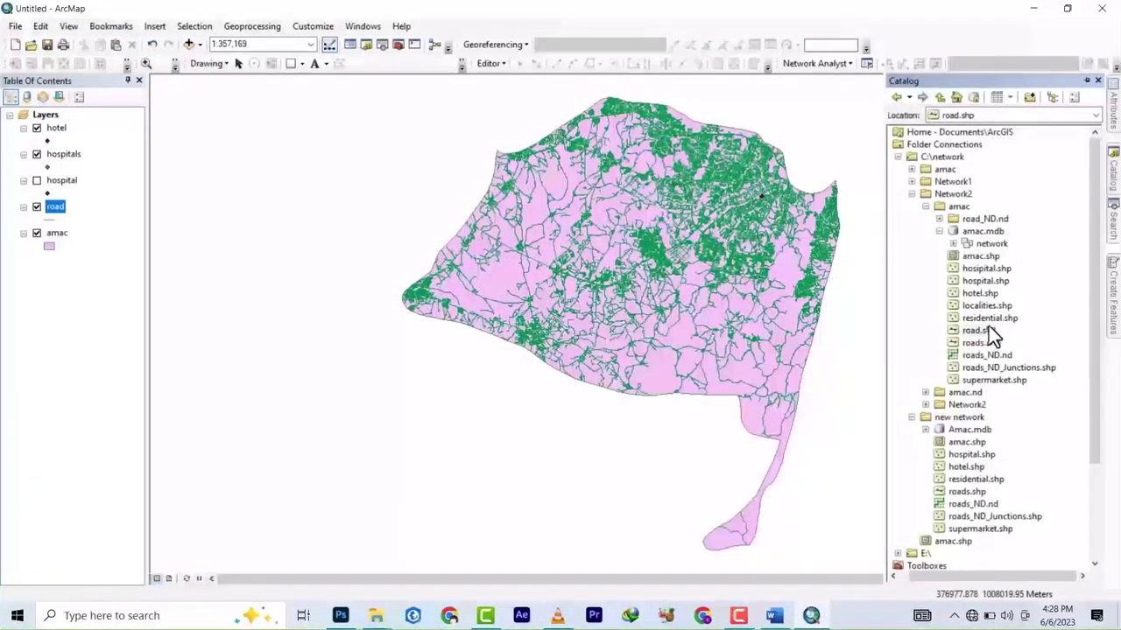
Start a single geodatabase export of Network2's residential.shp, with the network feature dataset in amac.mdb as output location
click(989, 318)
right_click(990, 318)
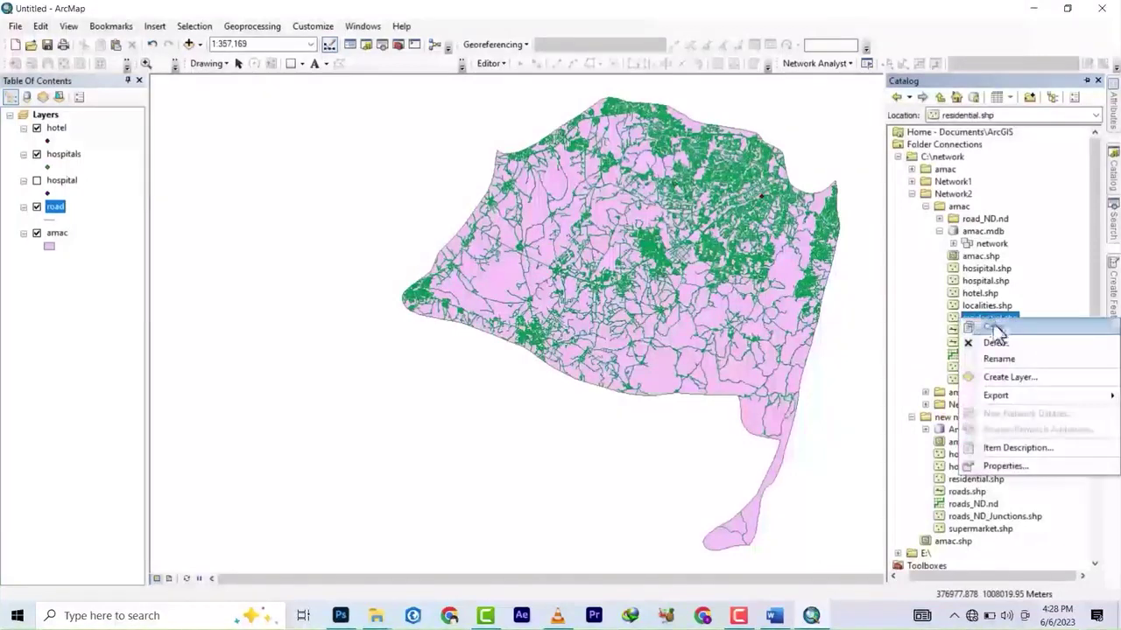
mouse_move(1009, 396)
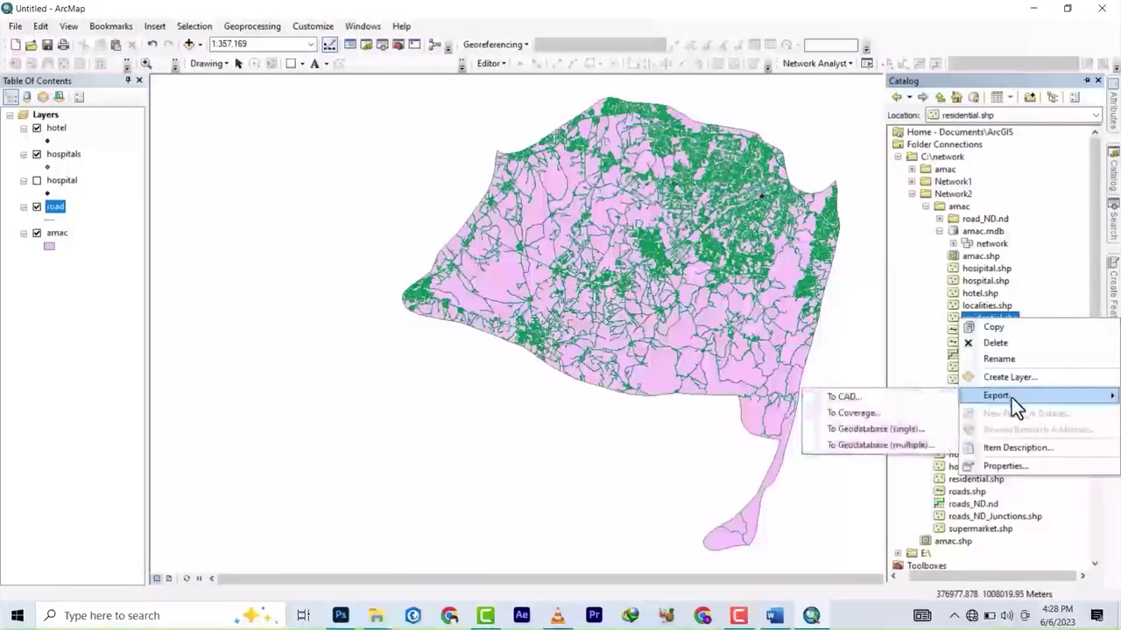
click(889, 430)
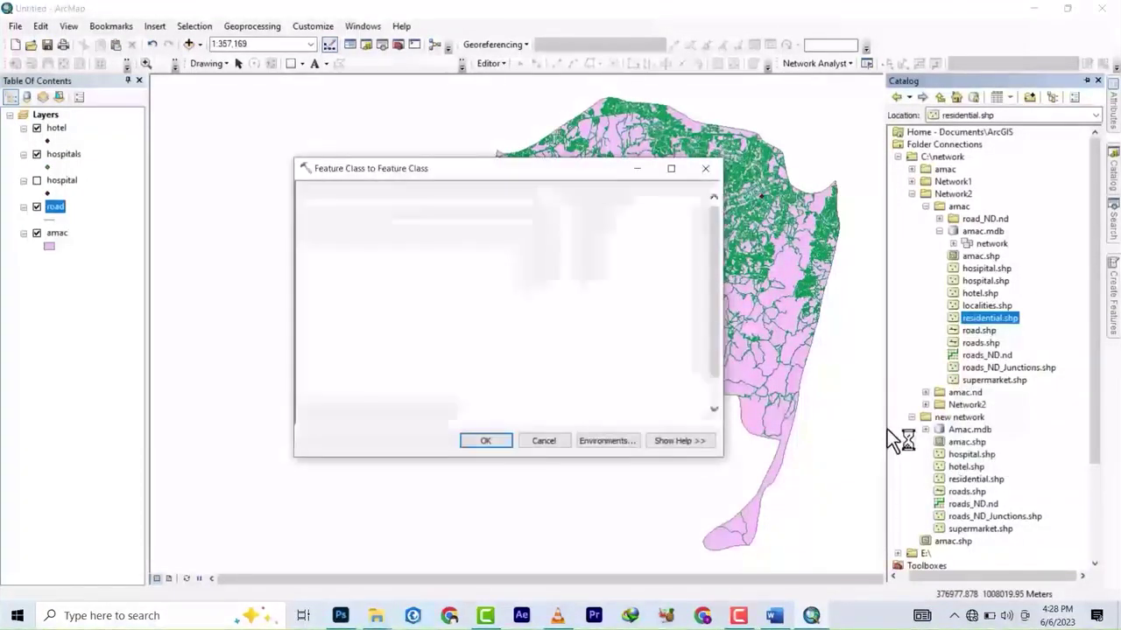
click(875, 320)
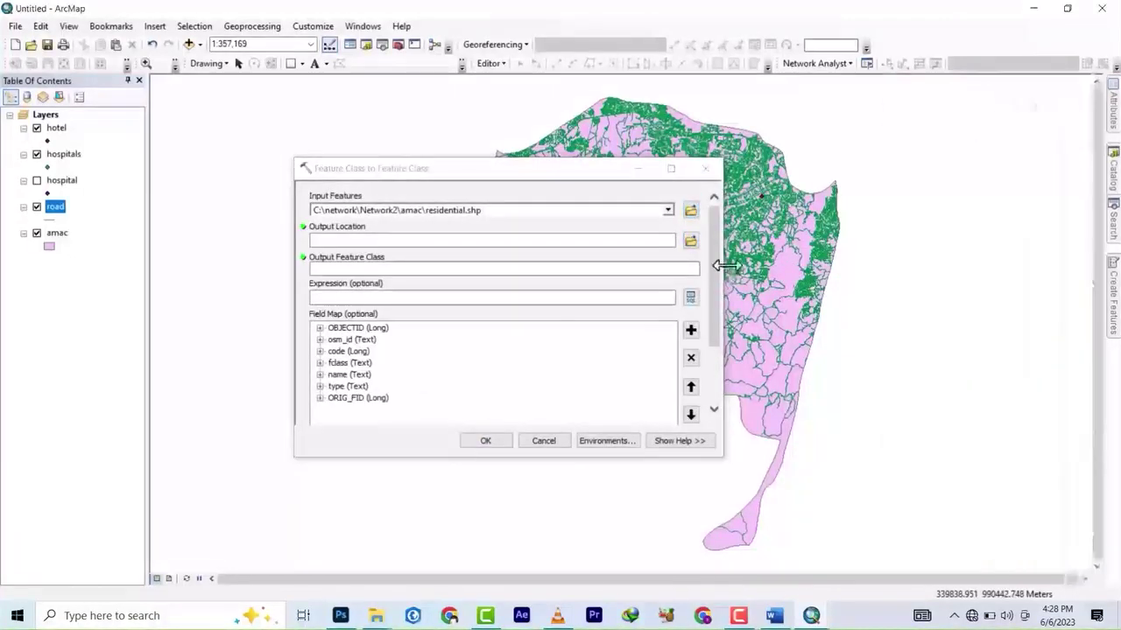
click(688, 244)
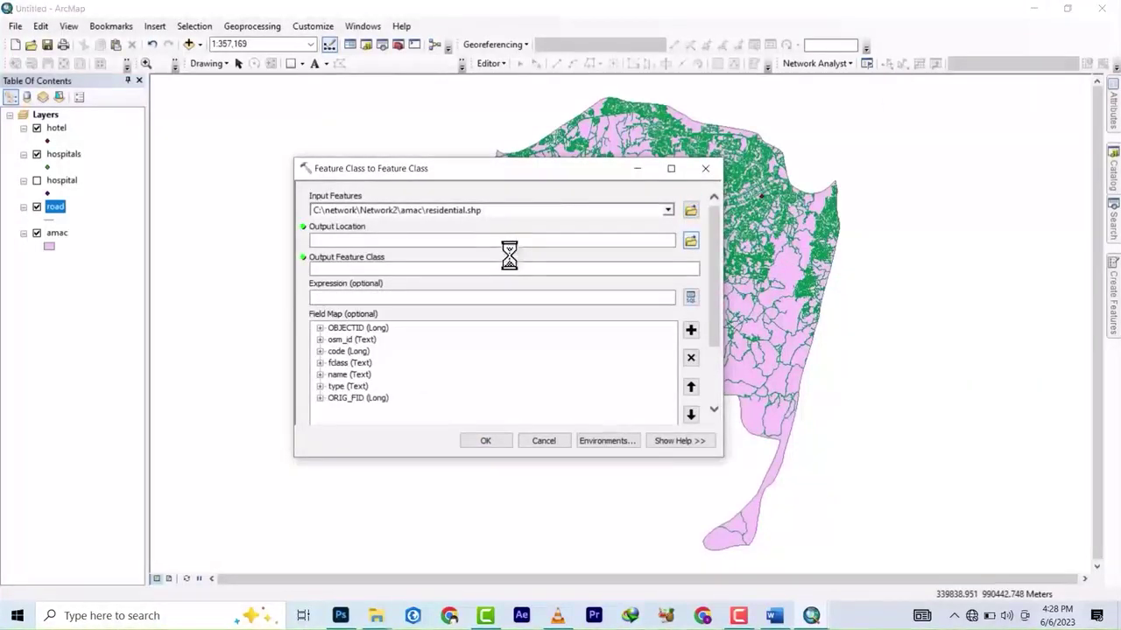
click(350, 242)
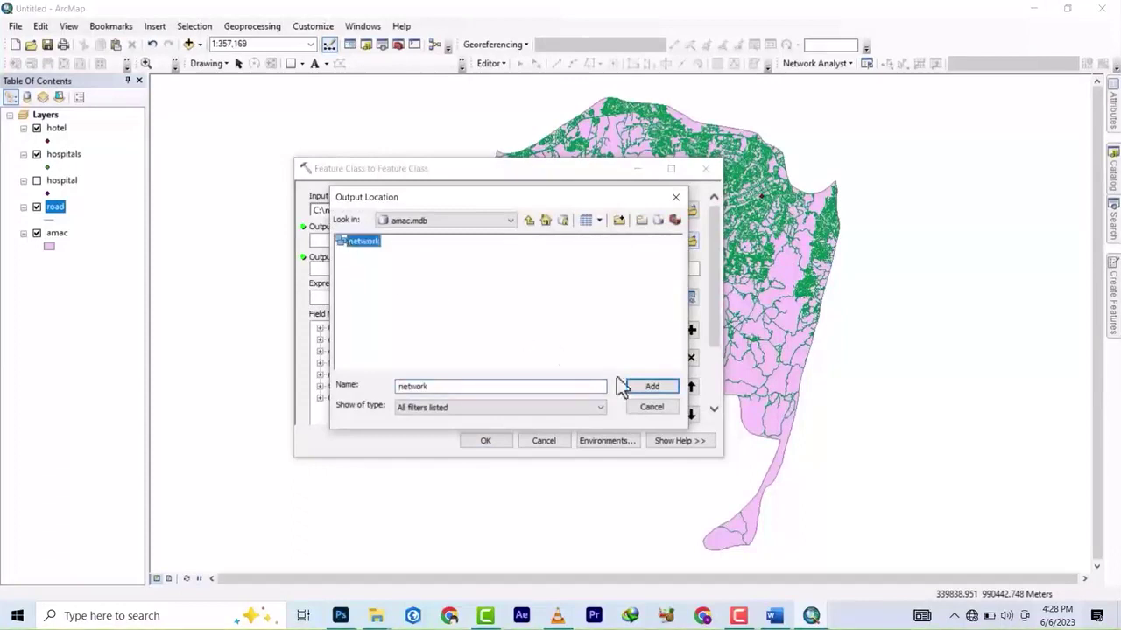
click(653, 388)
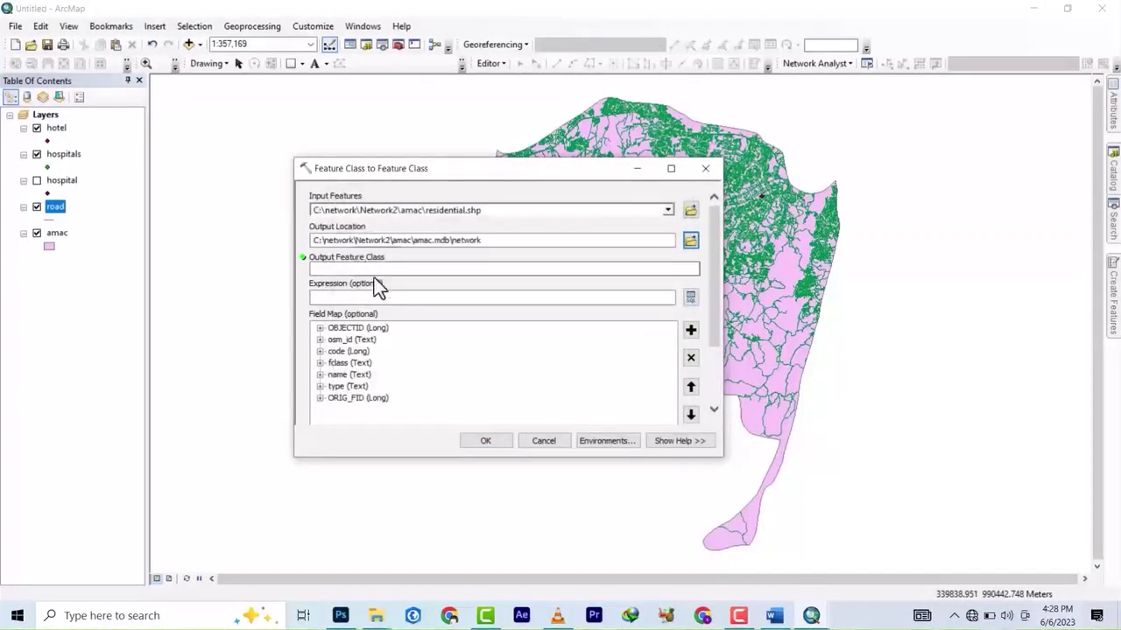
Name the output feature class residential, run the conversion and dismiss the completion report
click(641, 268)
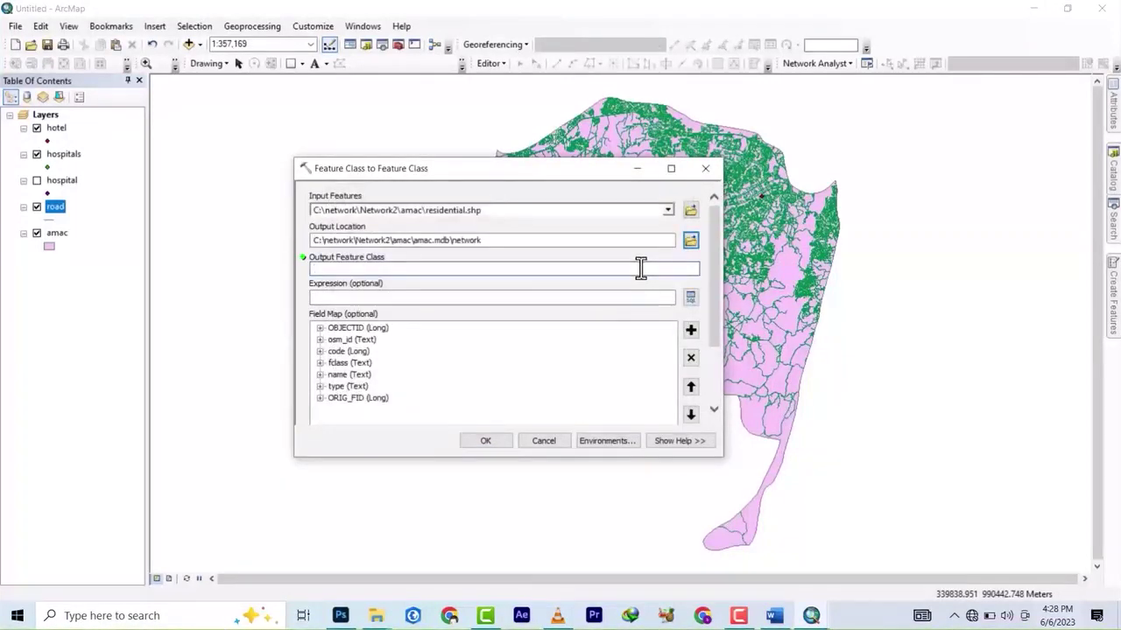
text(reside)
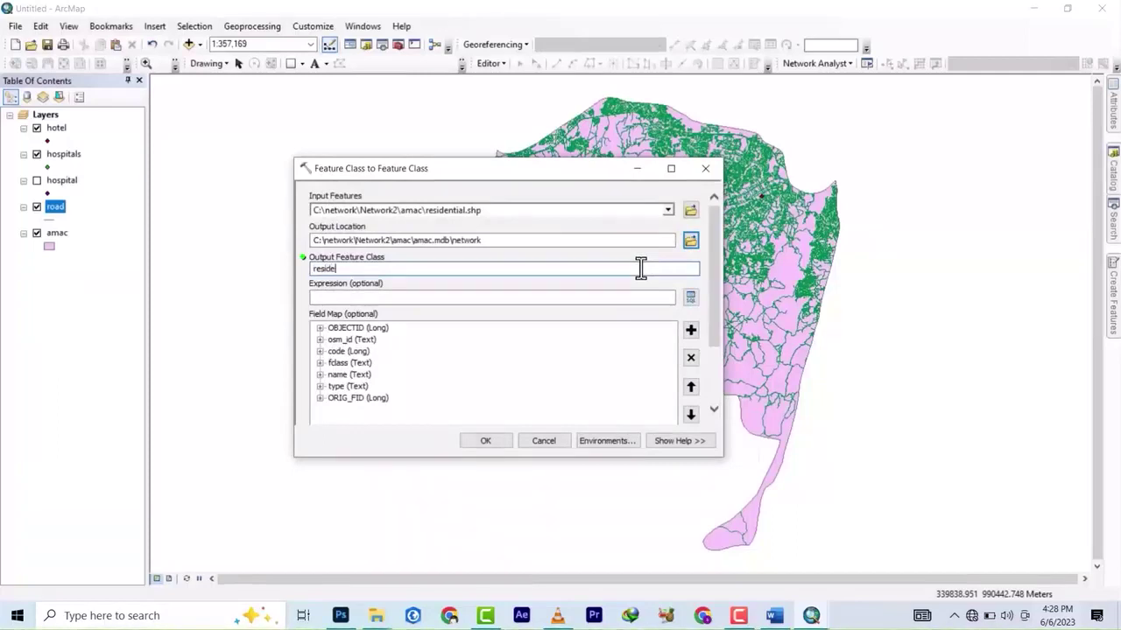
text(ntial)
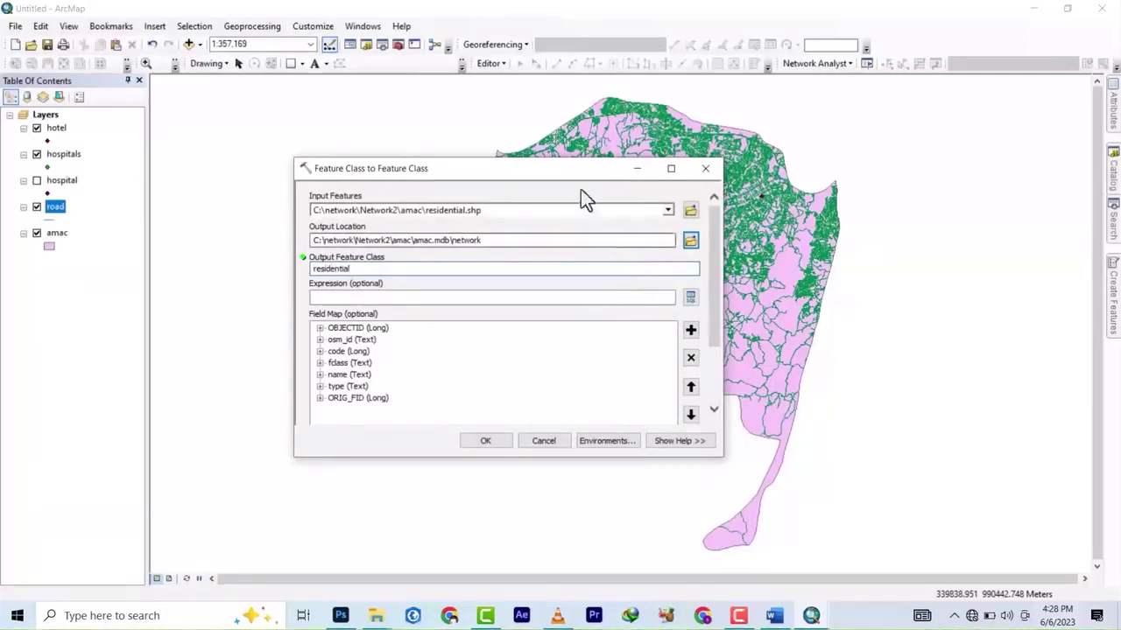
click(486, 442)
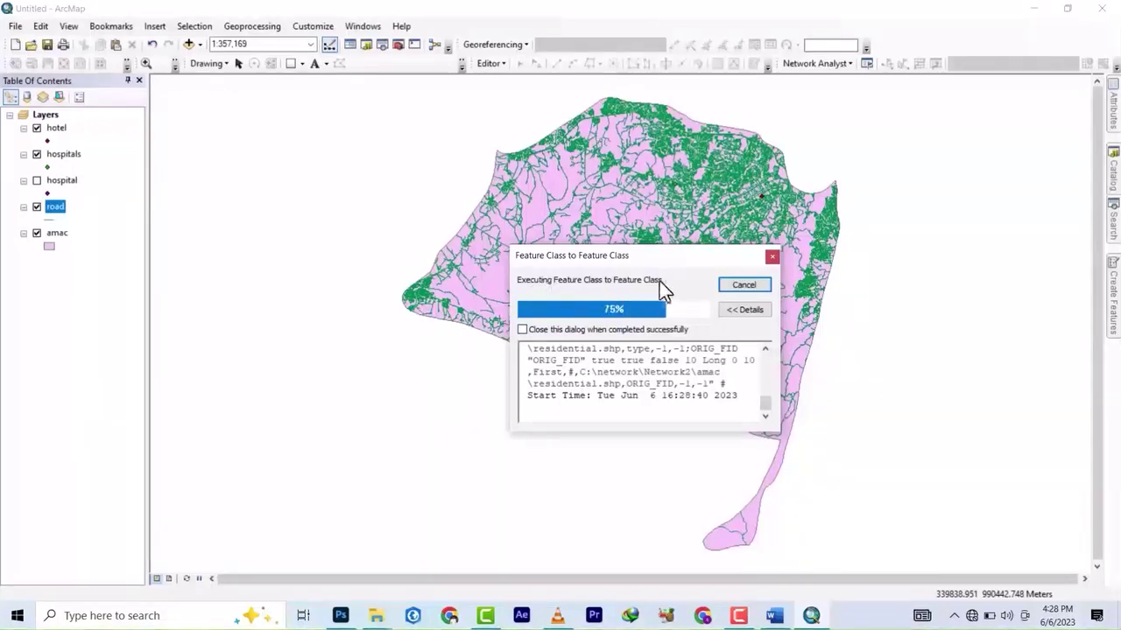
drag(660, 249, 617, 205)
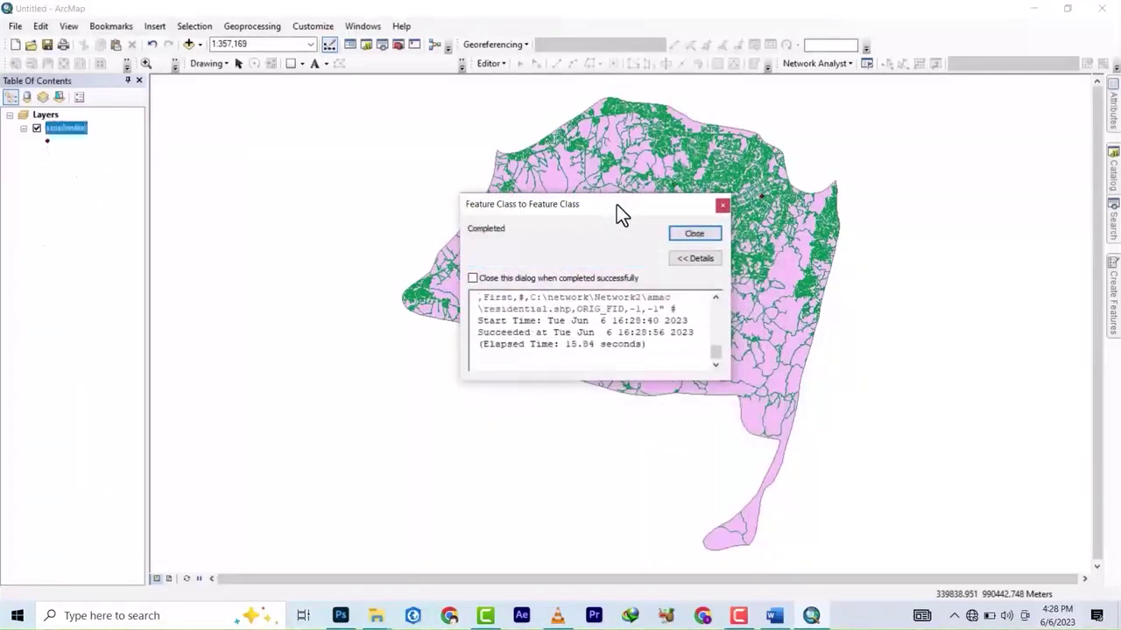
click(693, 234)
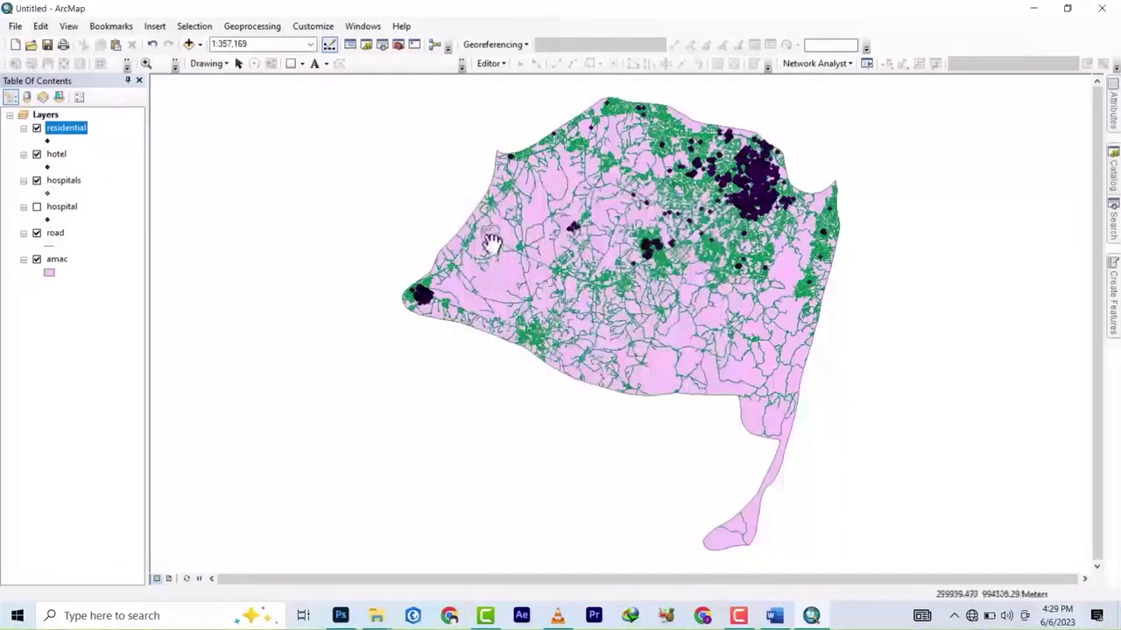
Start a single geodatabase export of Network2's supermarket.shp, with the network feature dataset in amac.mdb as output location
scroll(744, 197, up, 1)
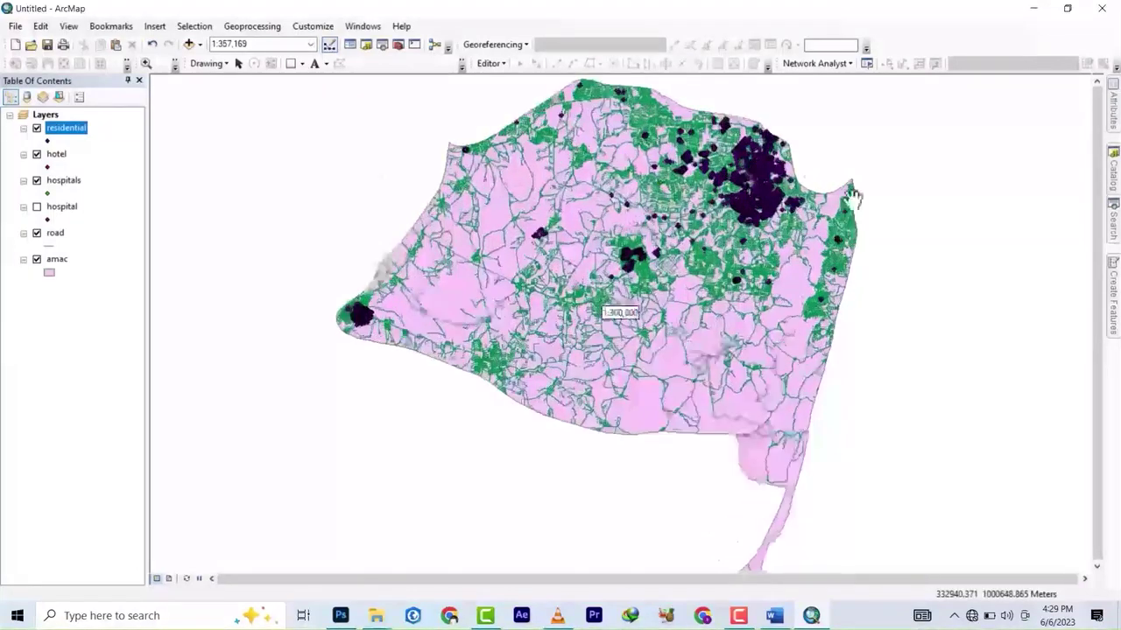
mouse_move(1113, 170)
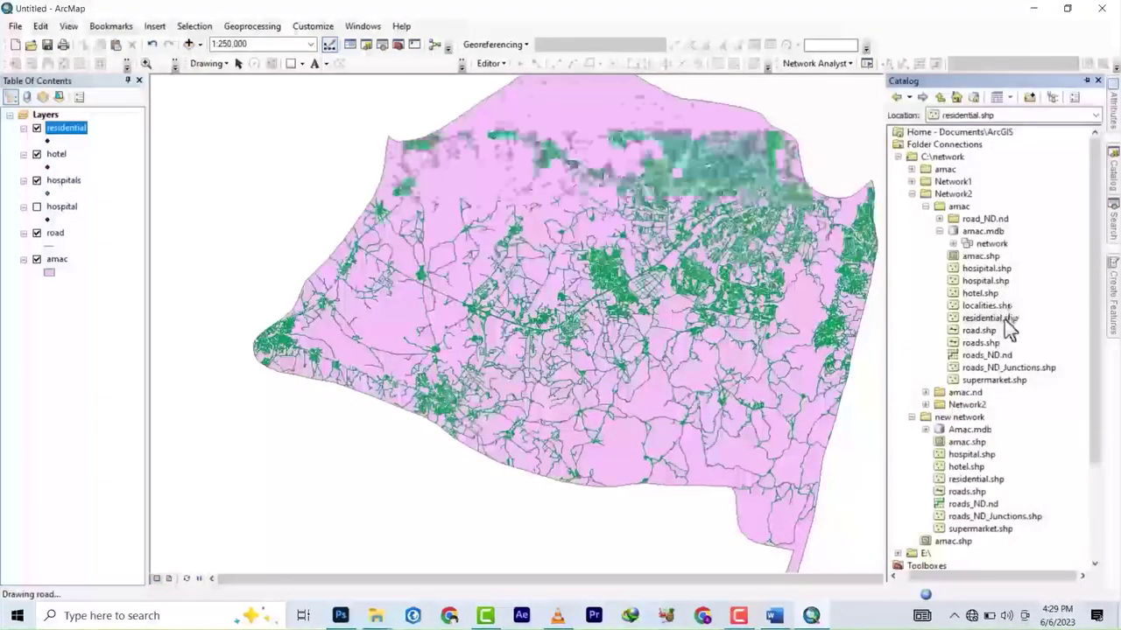
right_click(990, 378)
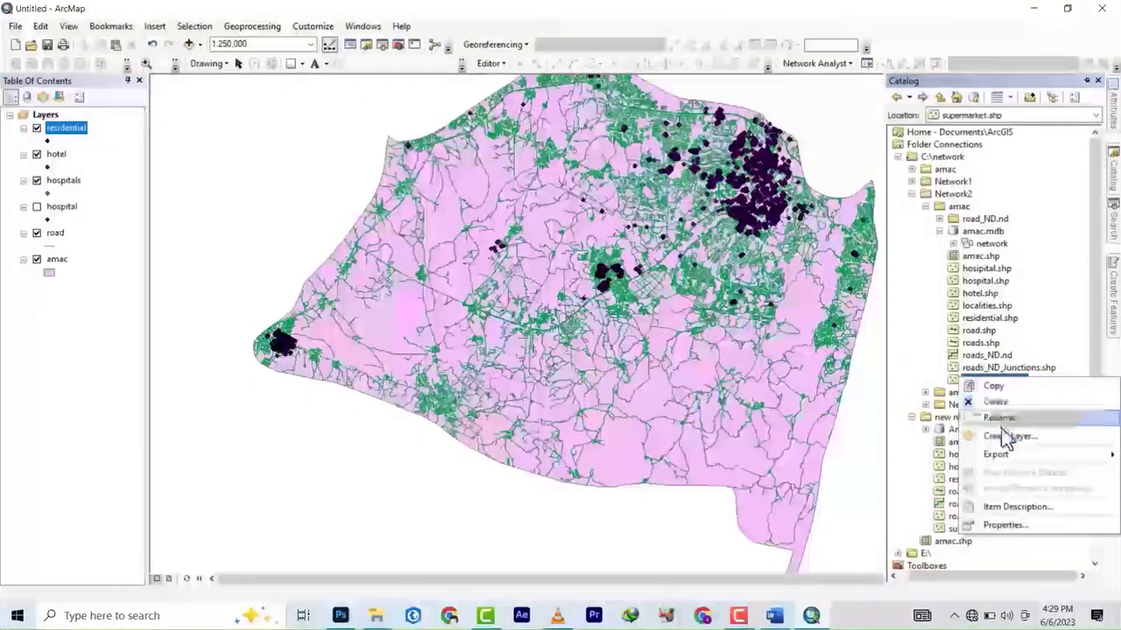
mouse_move(1002, 456)
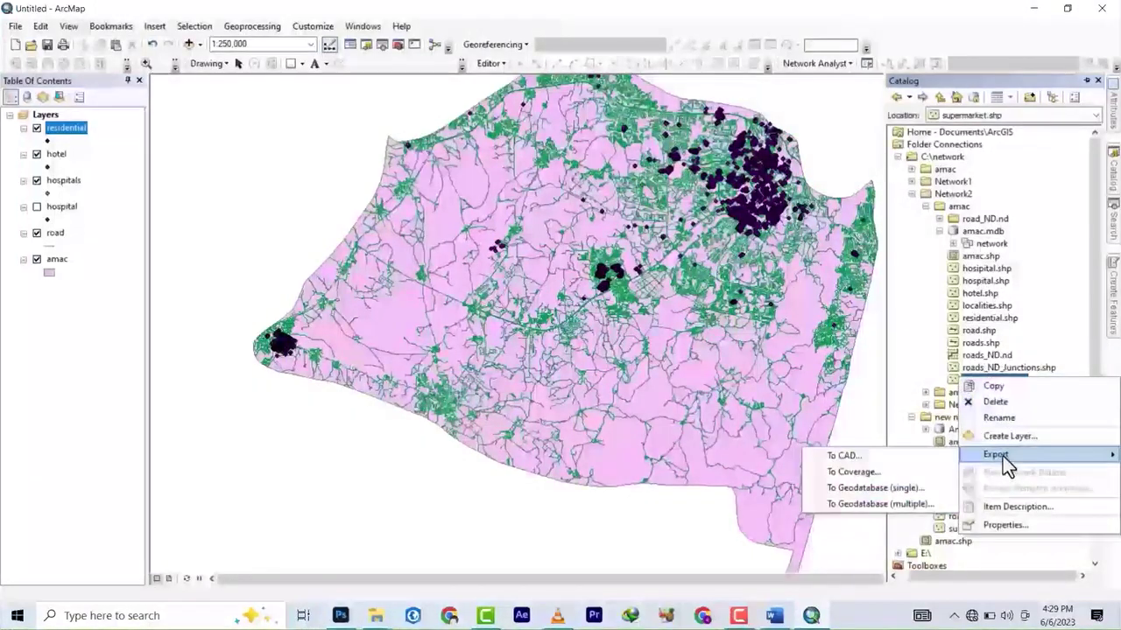
click(871, 489)
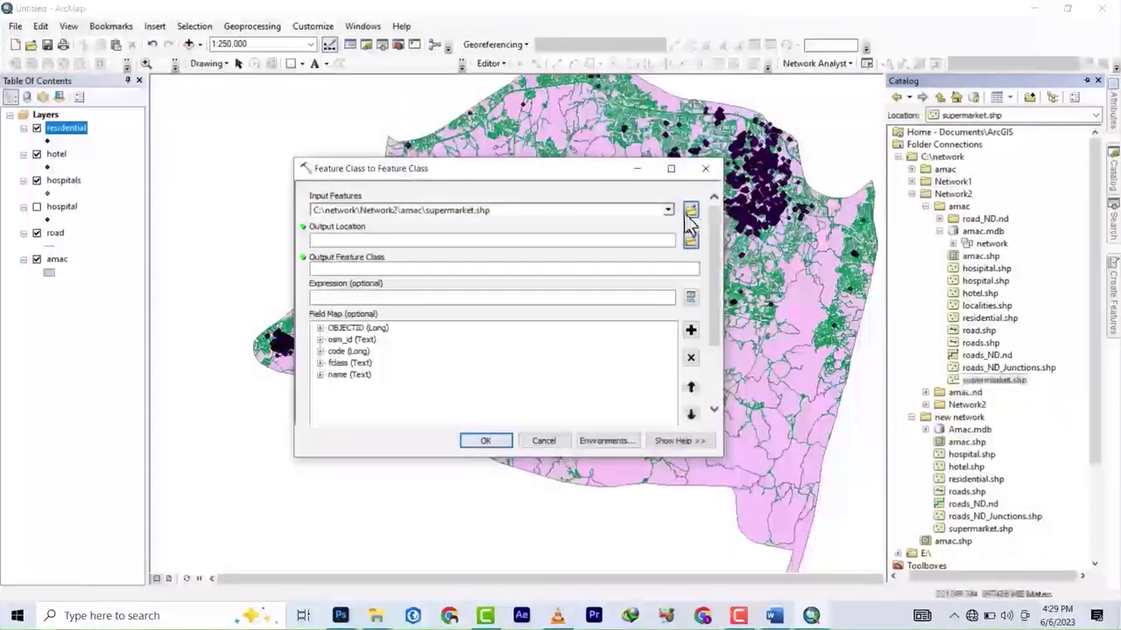
click(689, 240)
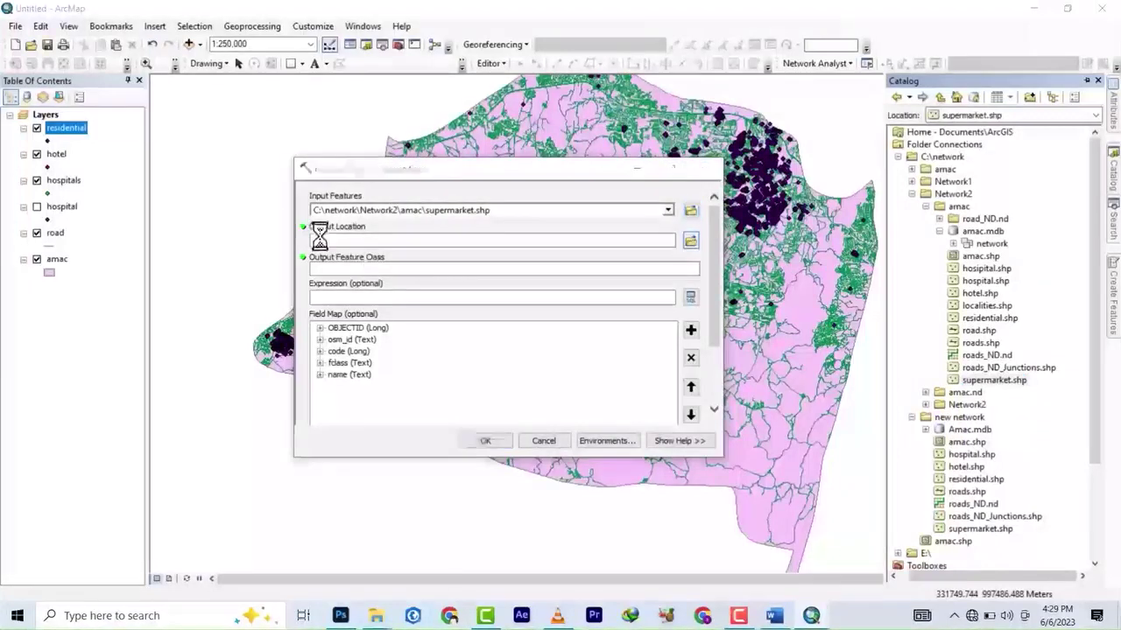
click(364, 241)
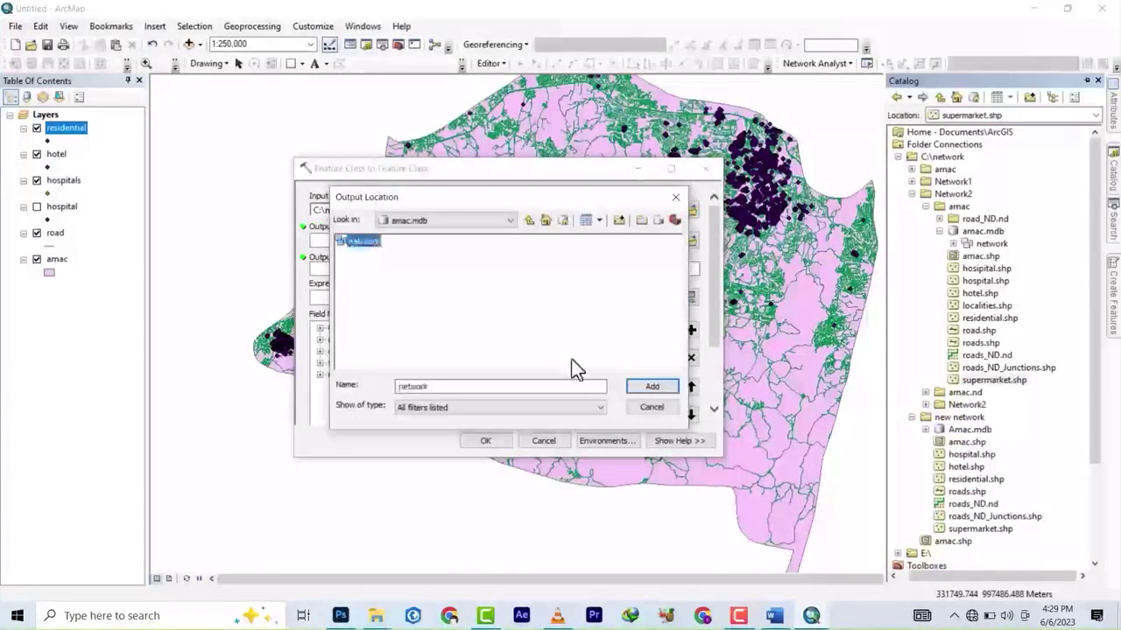
click(663, 391)
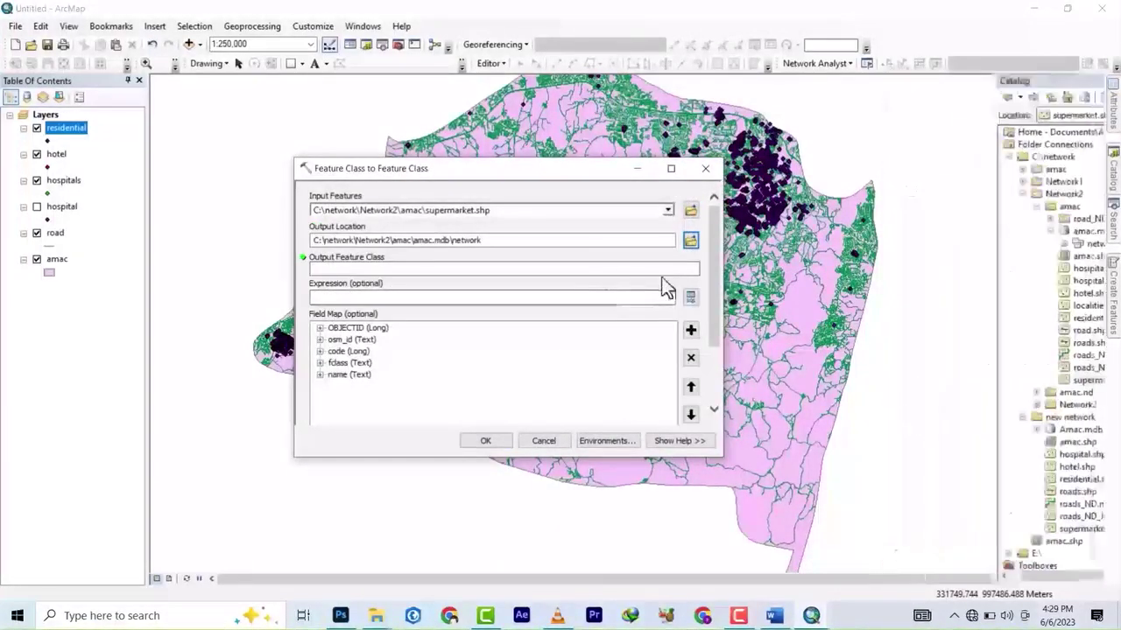
Name the output feature class supermarket, run the conversion and dismiss the completion report
click(635, 270)
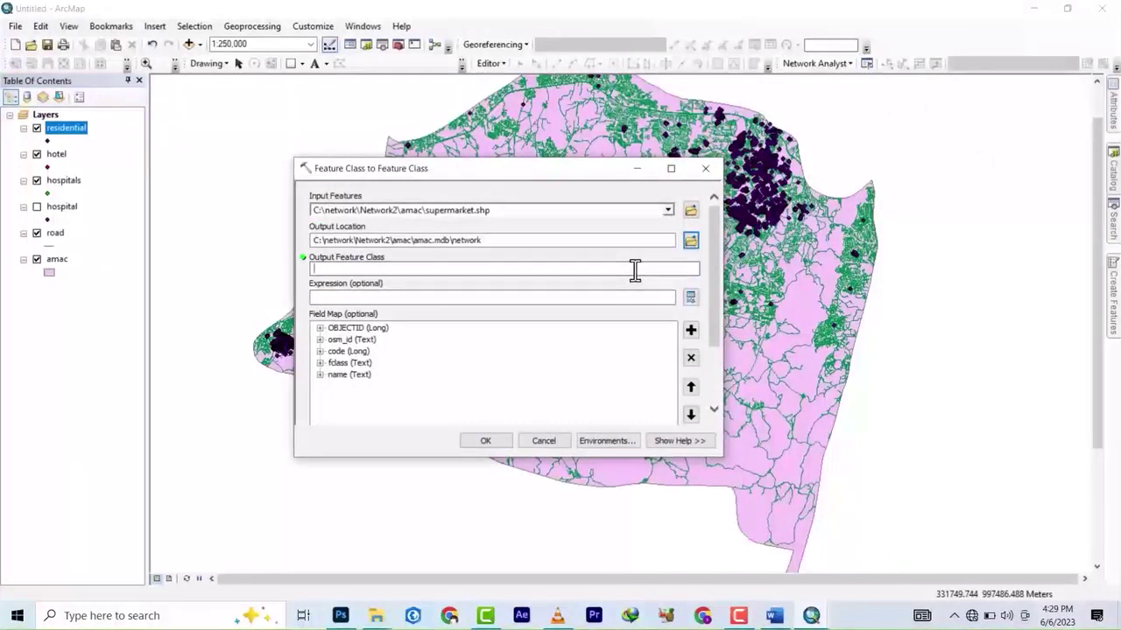
text(su)
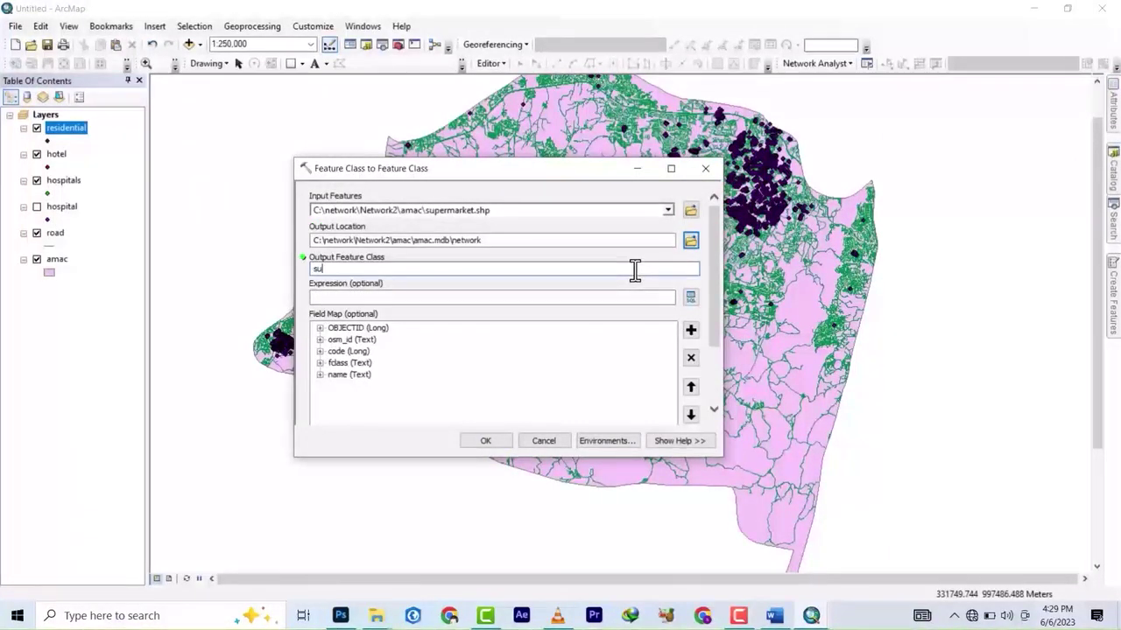
text(per)
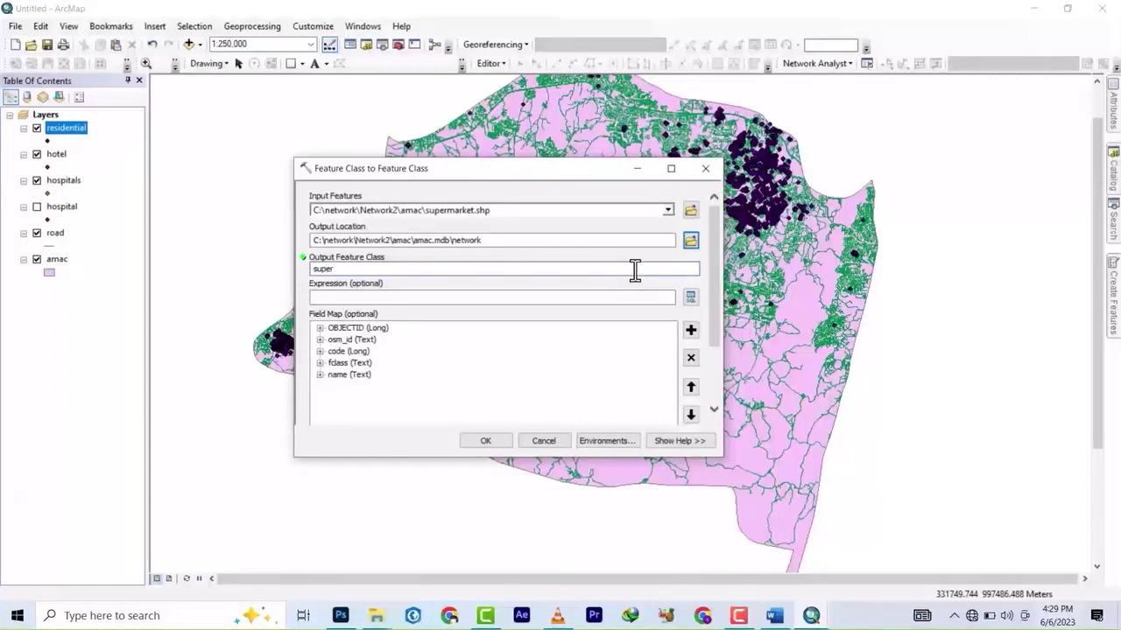
text(mar)
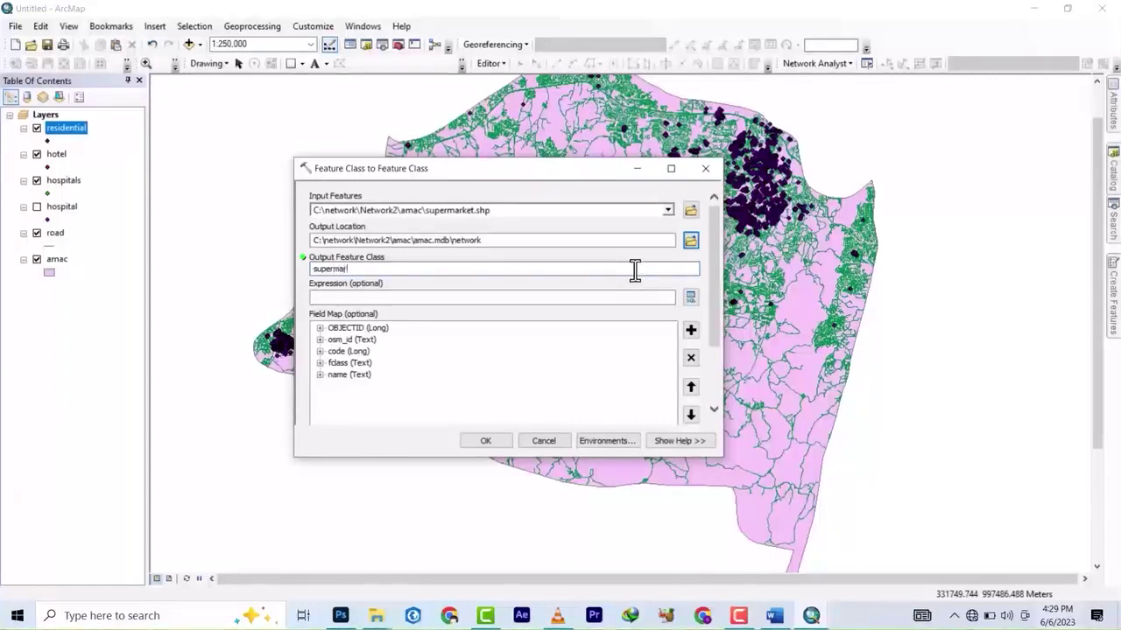
text(ket)
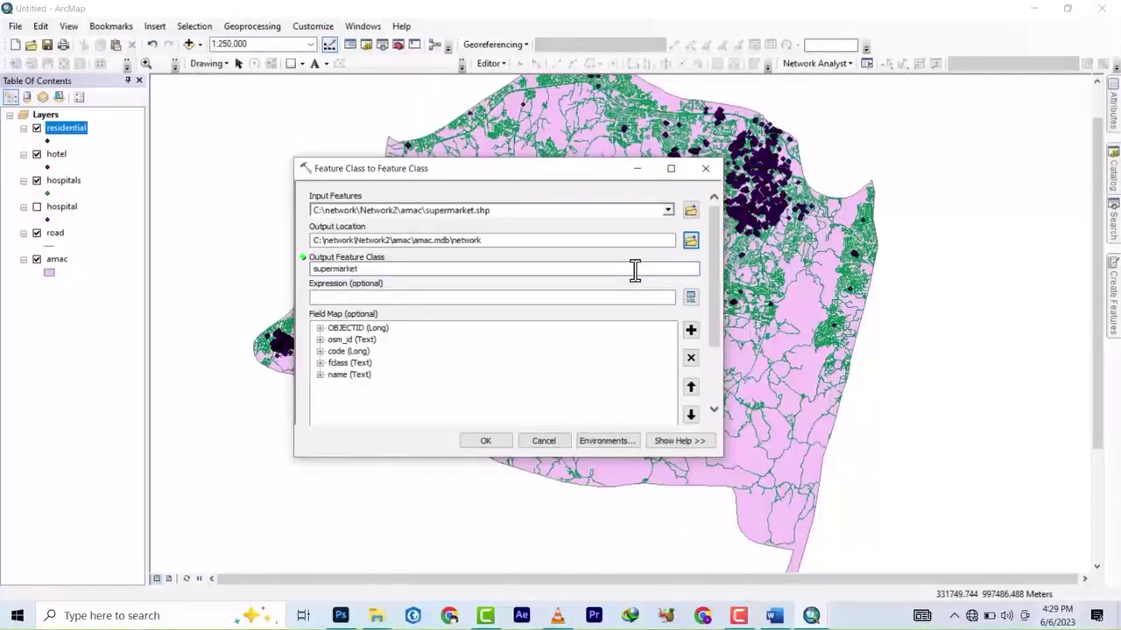
click(486, 441)
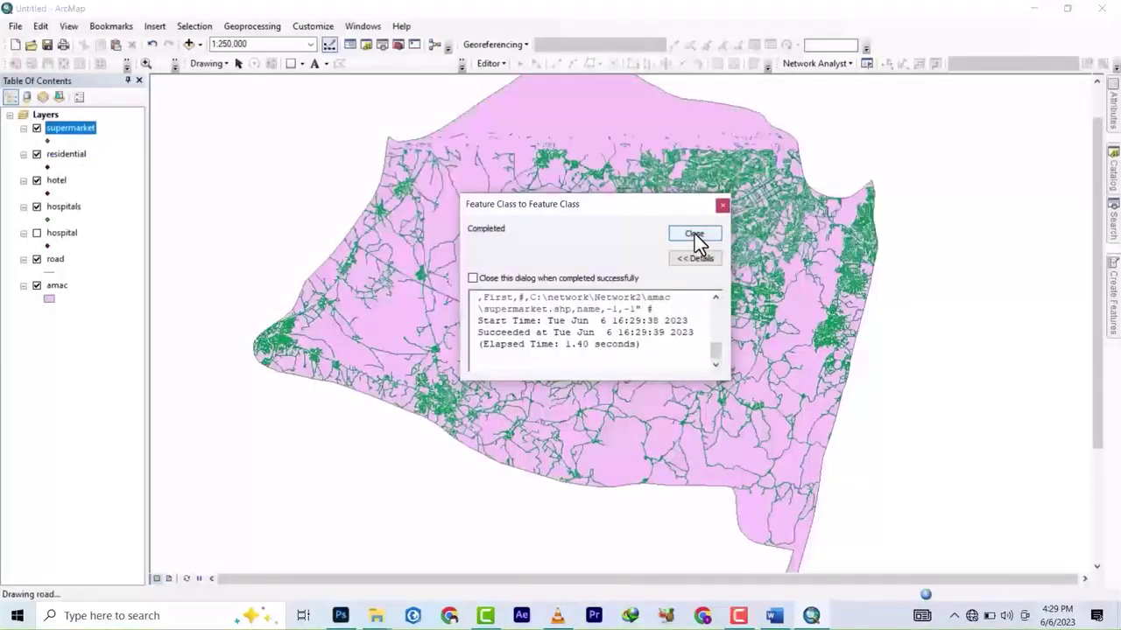
click(694, 234)
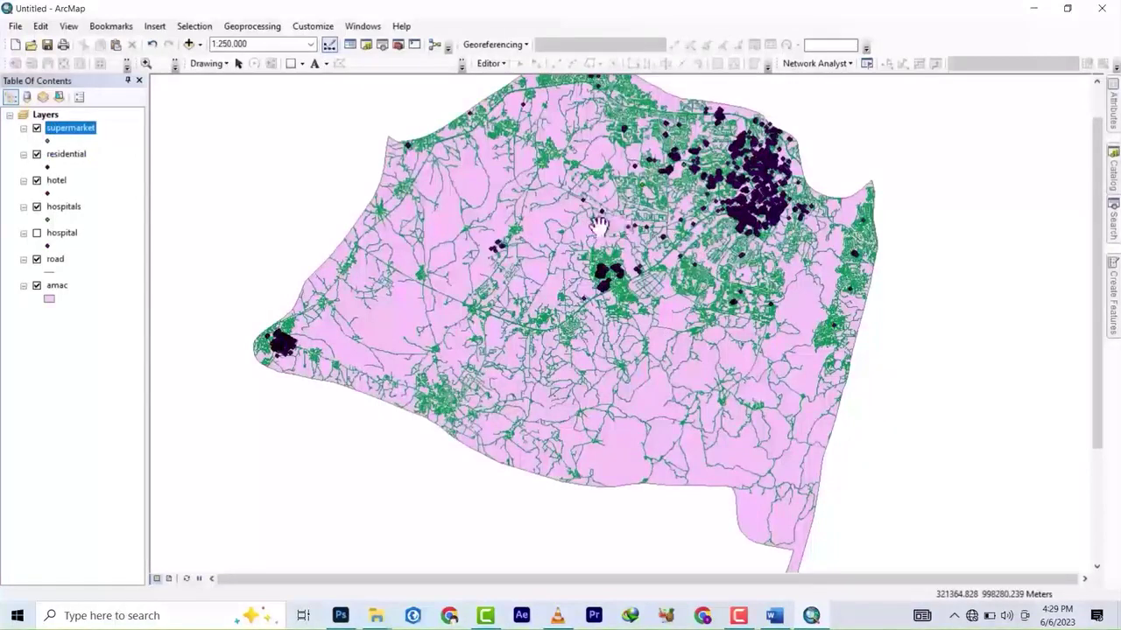
scroll(599, 225, up, 2)
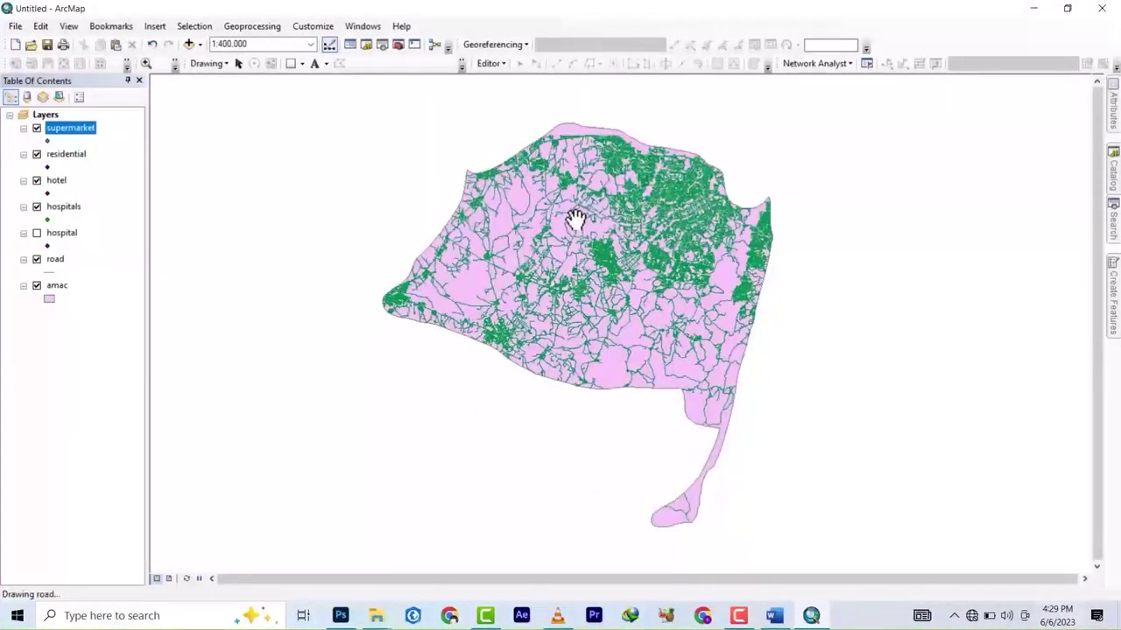
click(1114, 176)
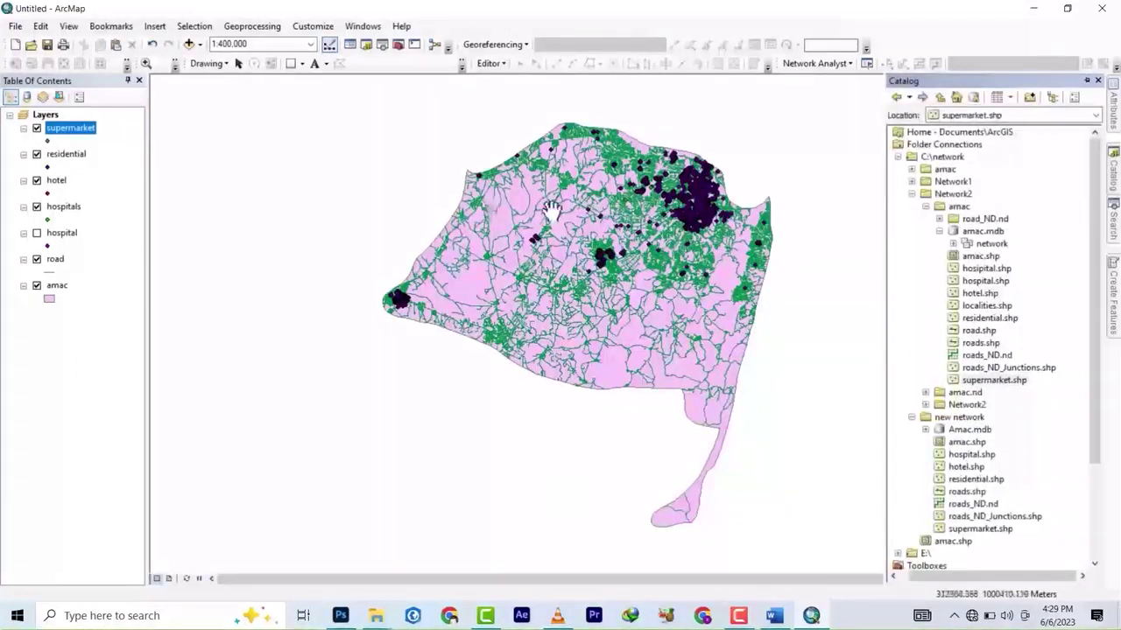
drag(623, 210, 559, 225)
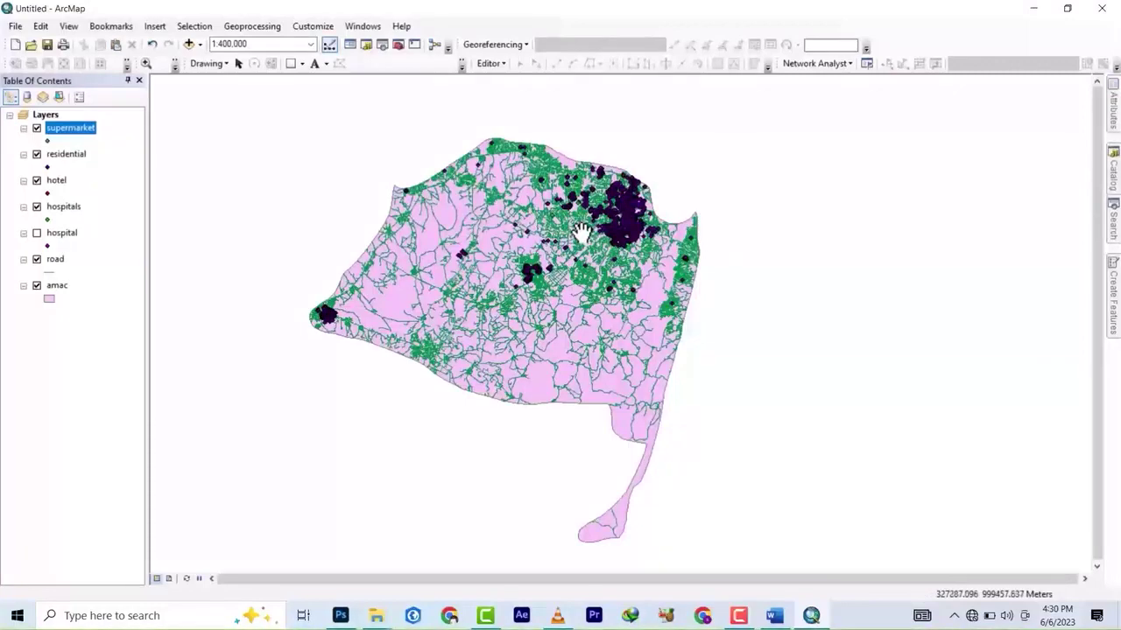
key(F10)
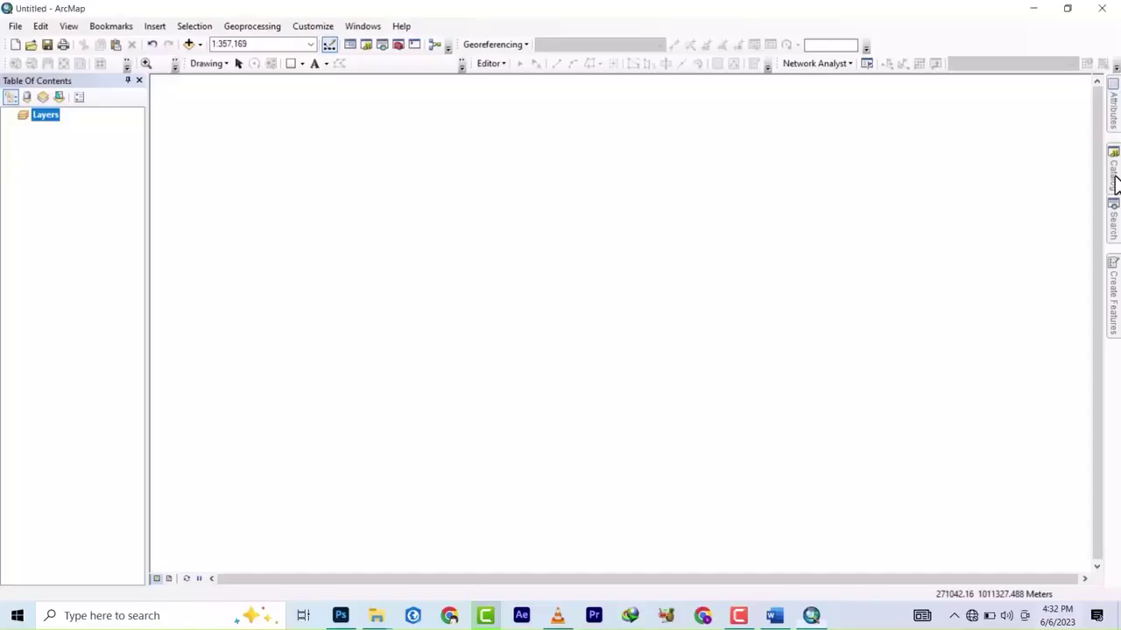
mouse_move(1116, 181)
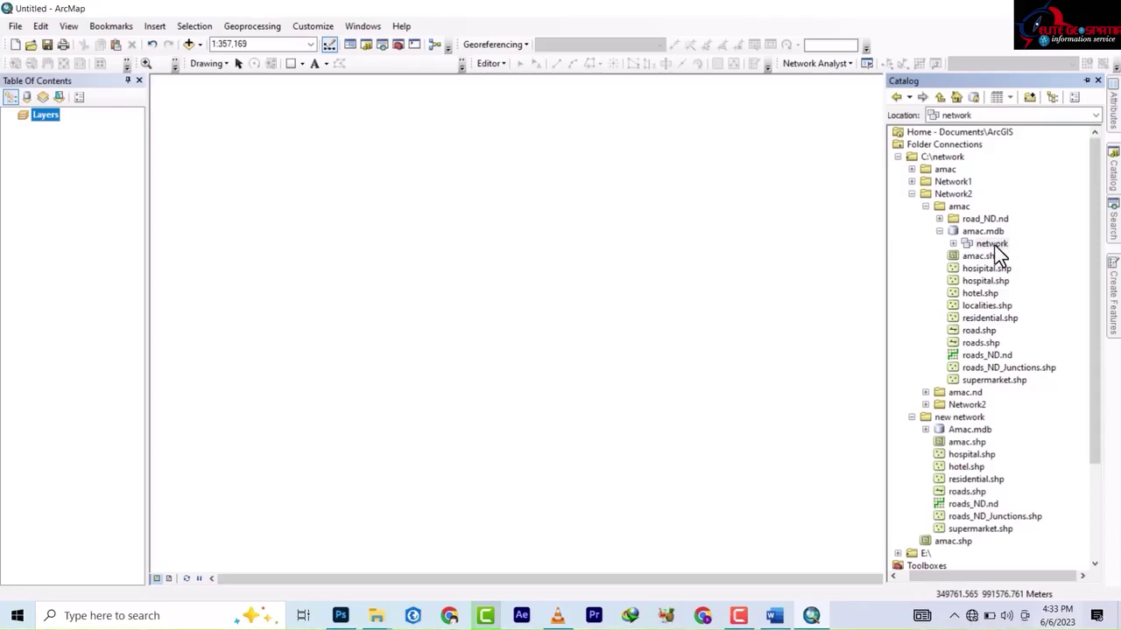
right_click(976, 332)
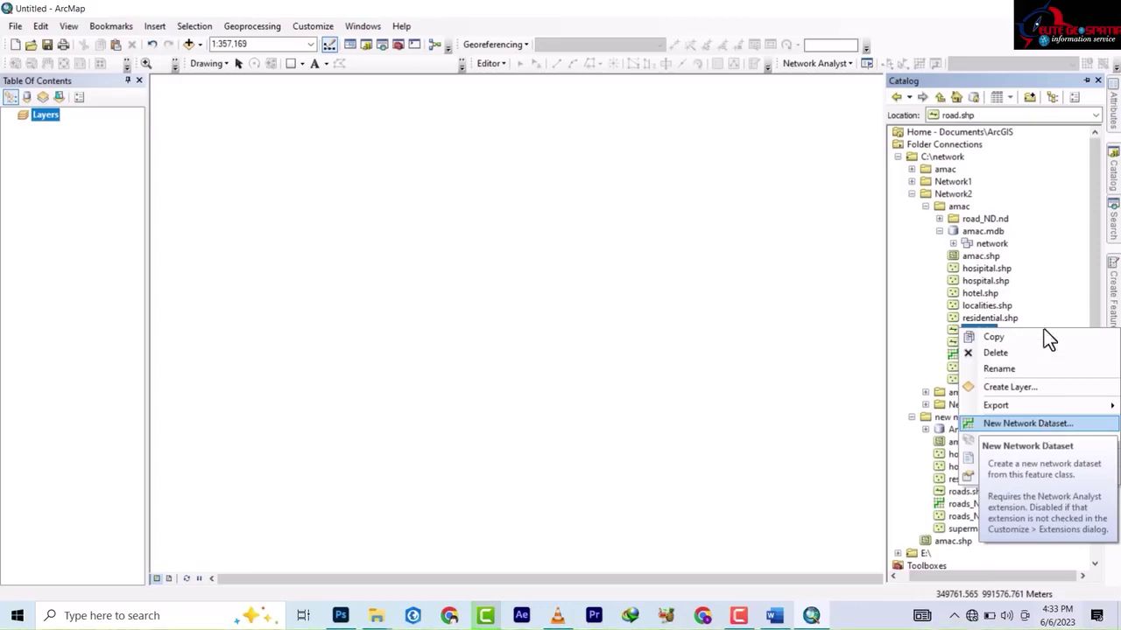
click(1011, 274)
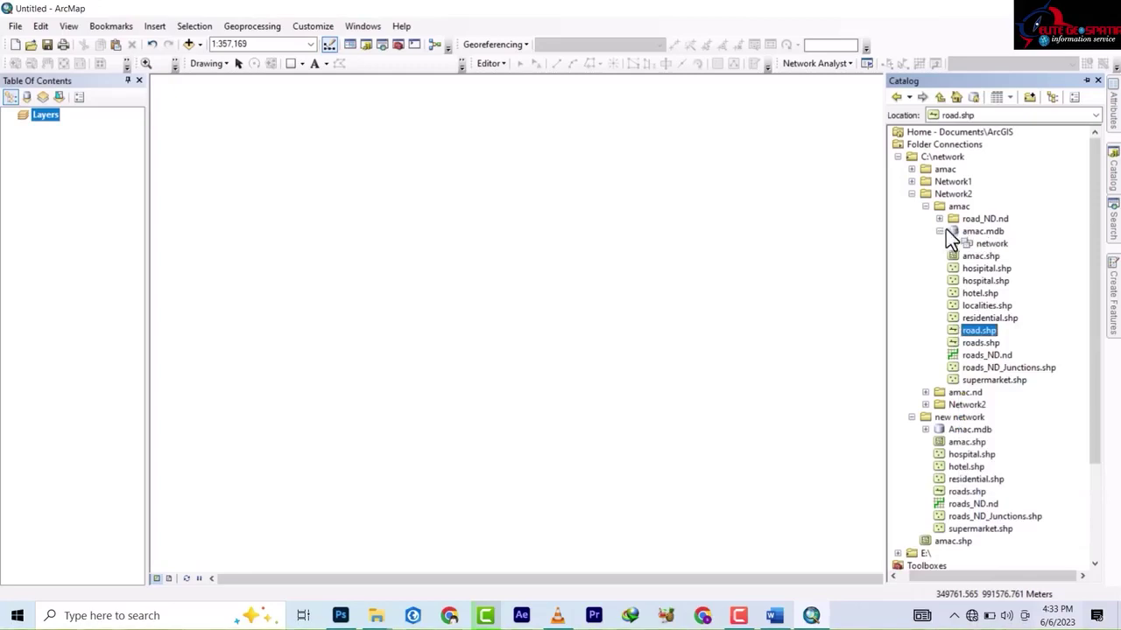
Expand the network feature dataset in amac.mdb to view its feature classes
right_click(972, 230)
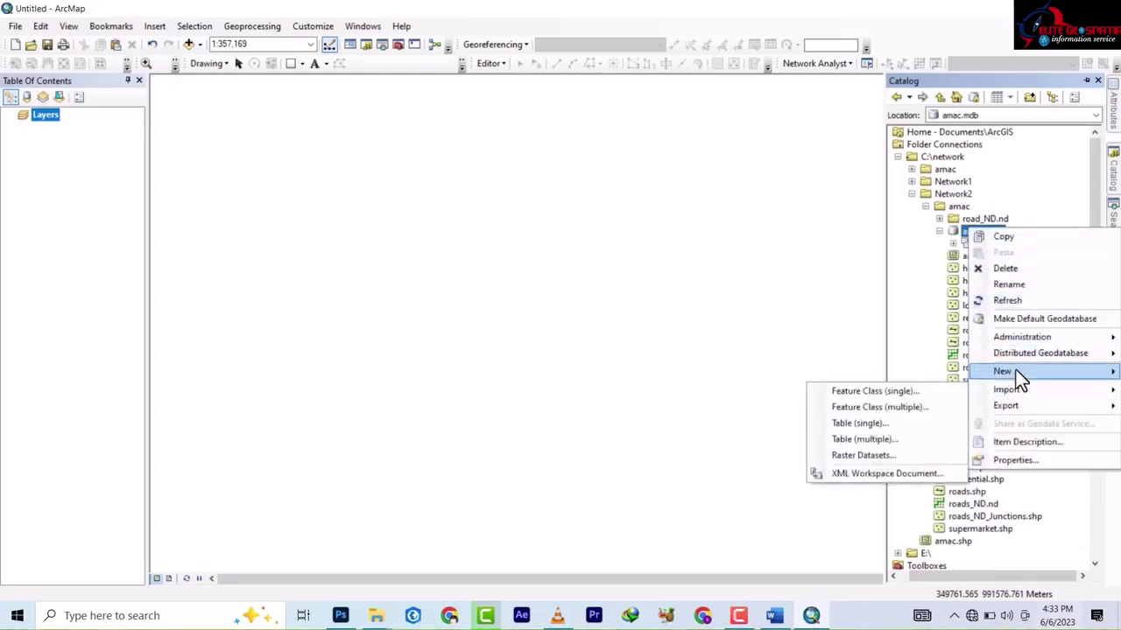
mouse_move(1016, 370)
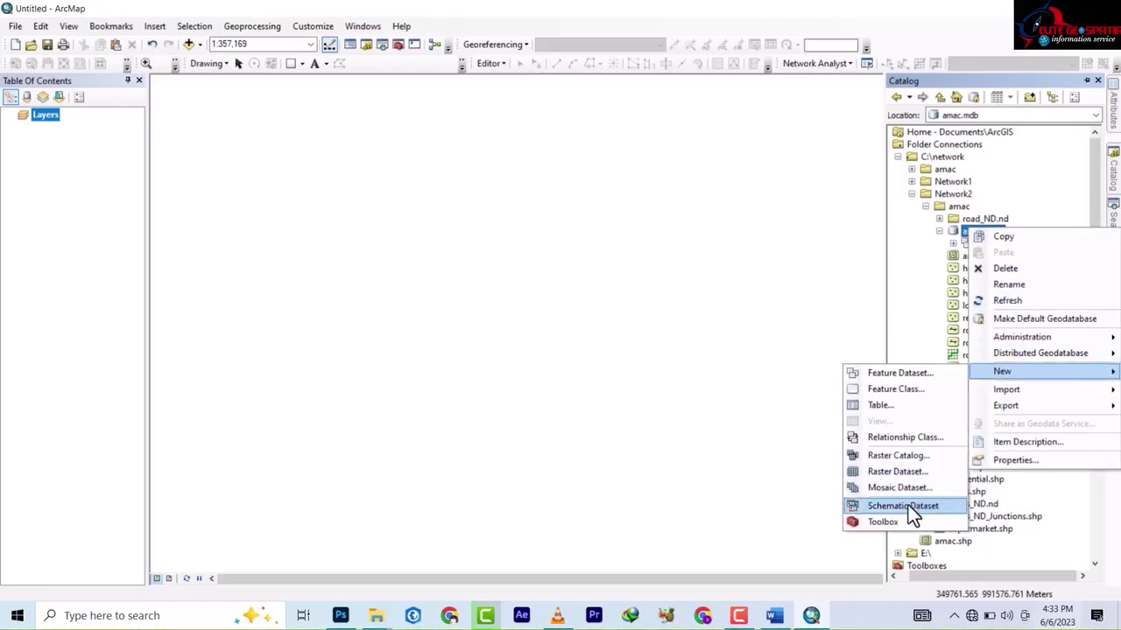
click(921, 246)
click(953, 244)
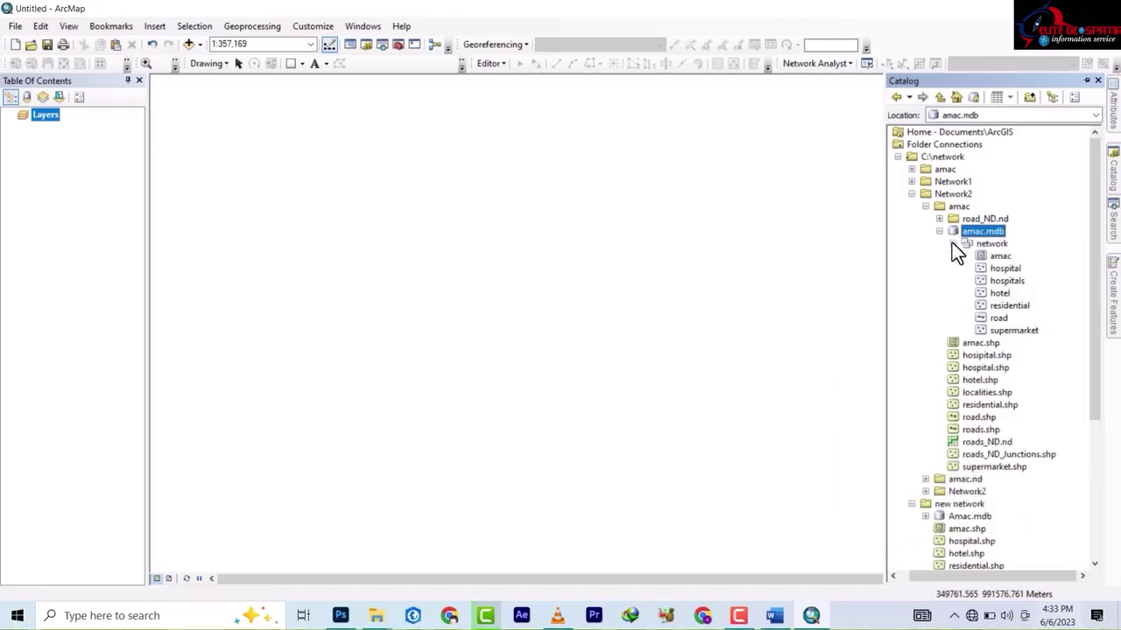
click(992, 256)
right_click(992, 257)
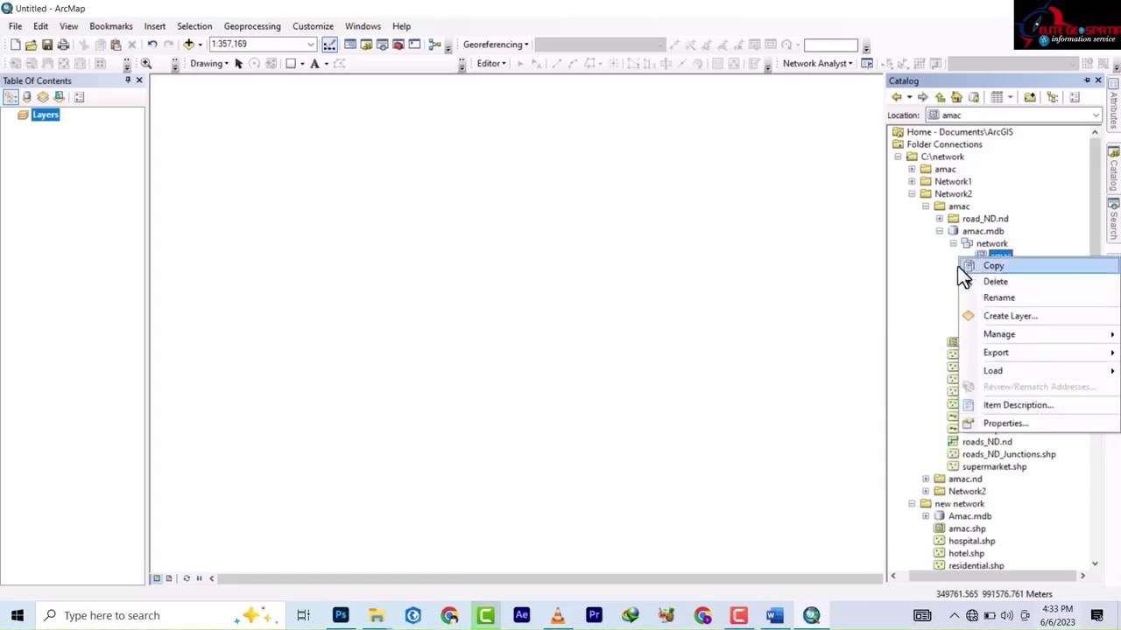
click(979, 239)
right_click(981, 240)
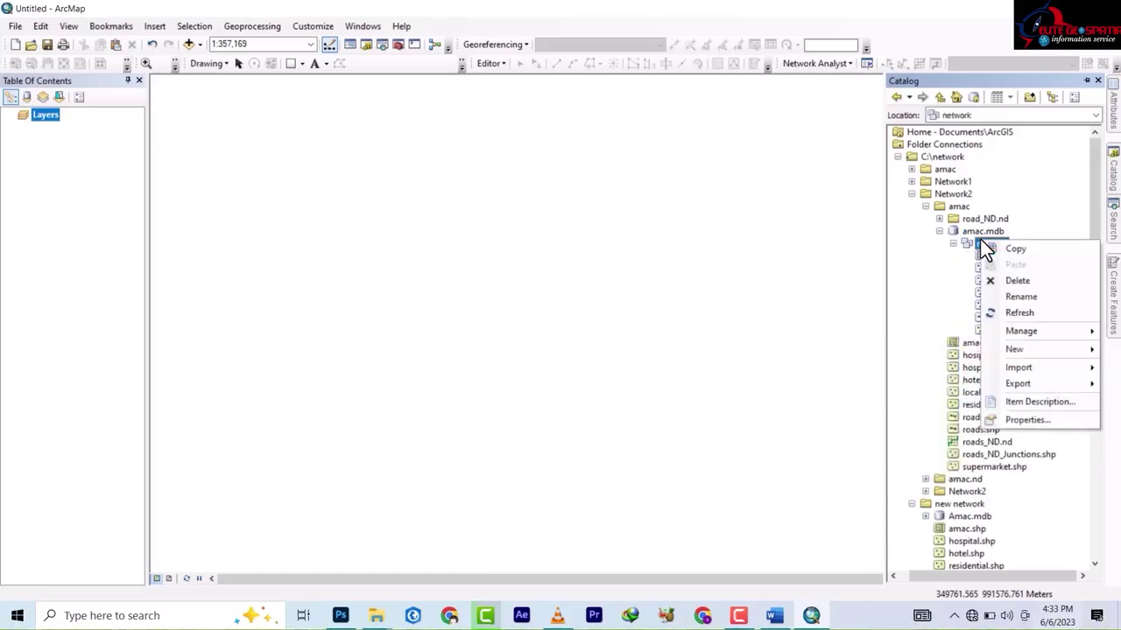
click(979, 247)
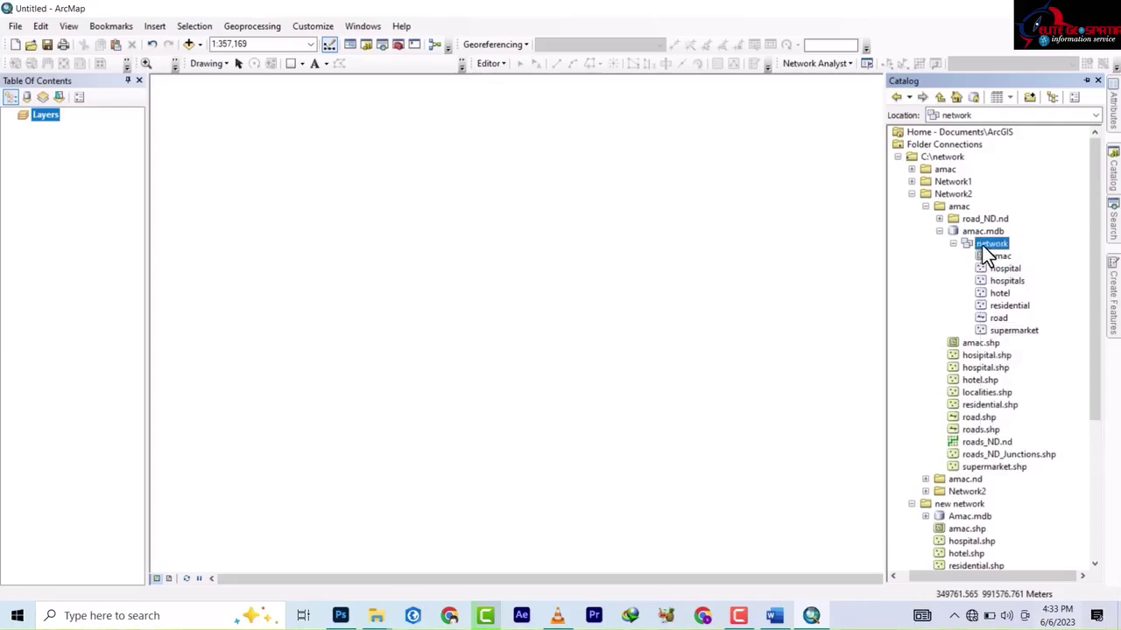
right_click(984, 252)
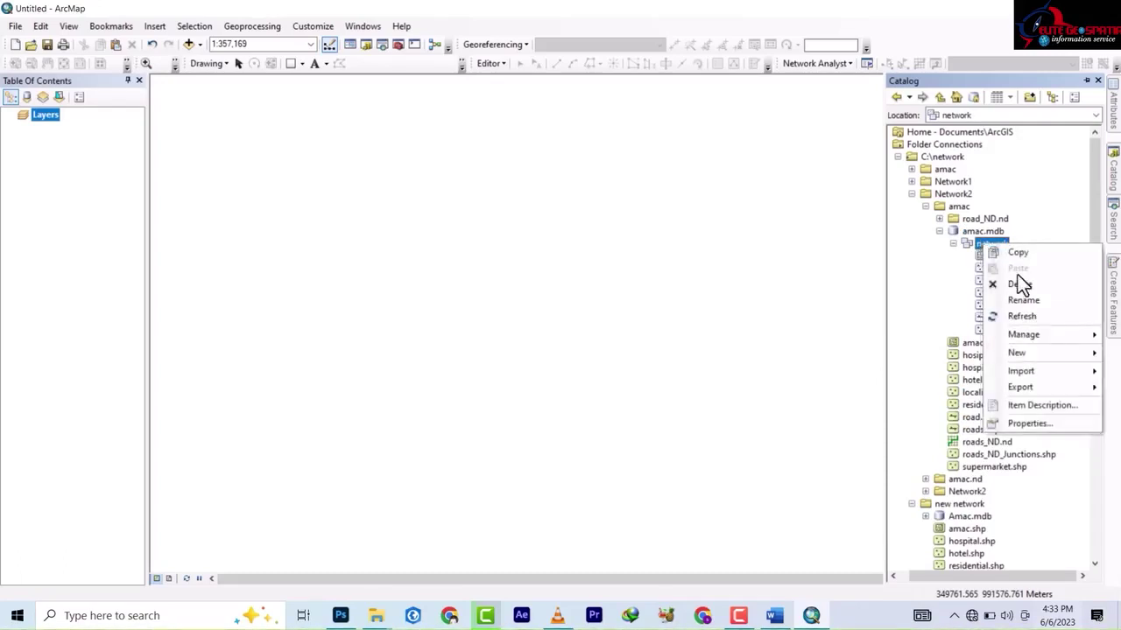
mouse_move(1047, 347)
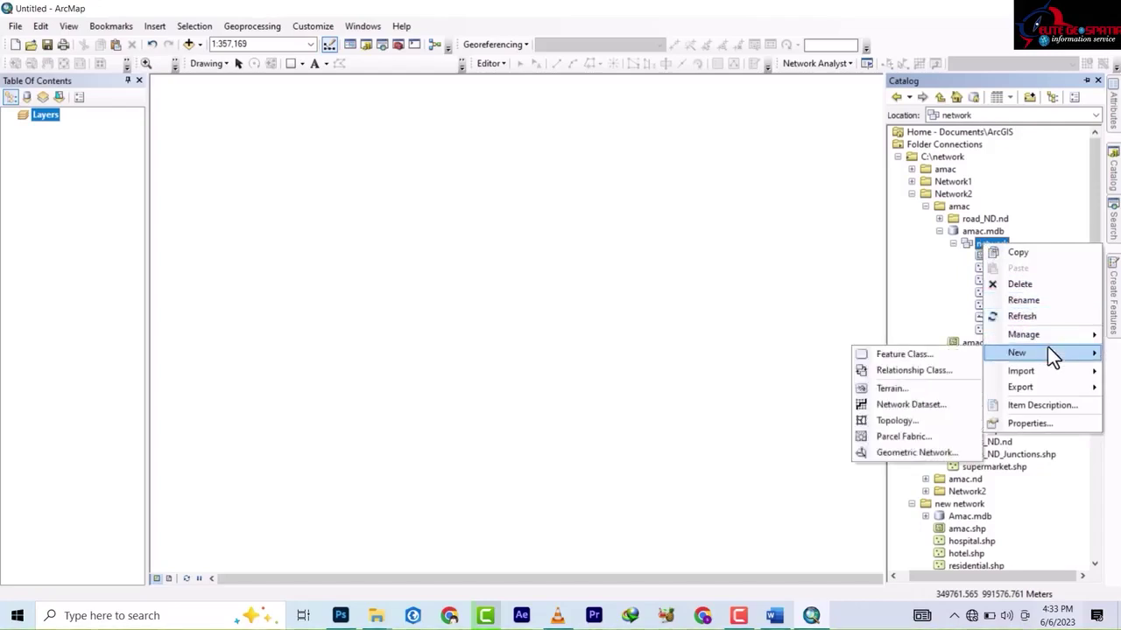
click(924, 408)
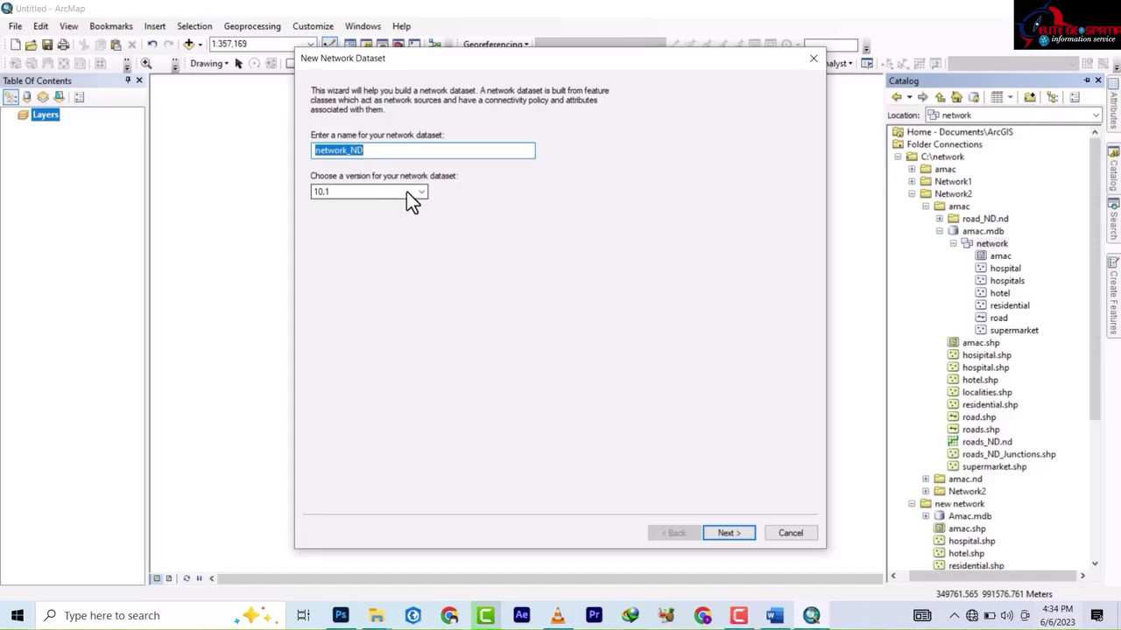
click(983, 418)
drag(674, 61, 491, 94)
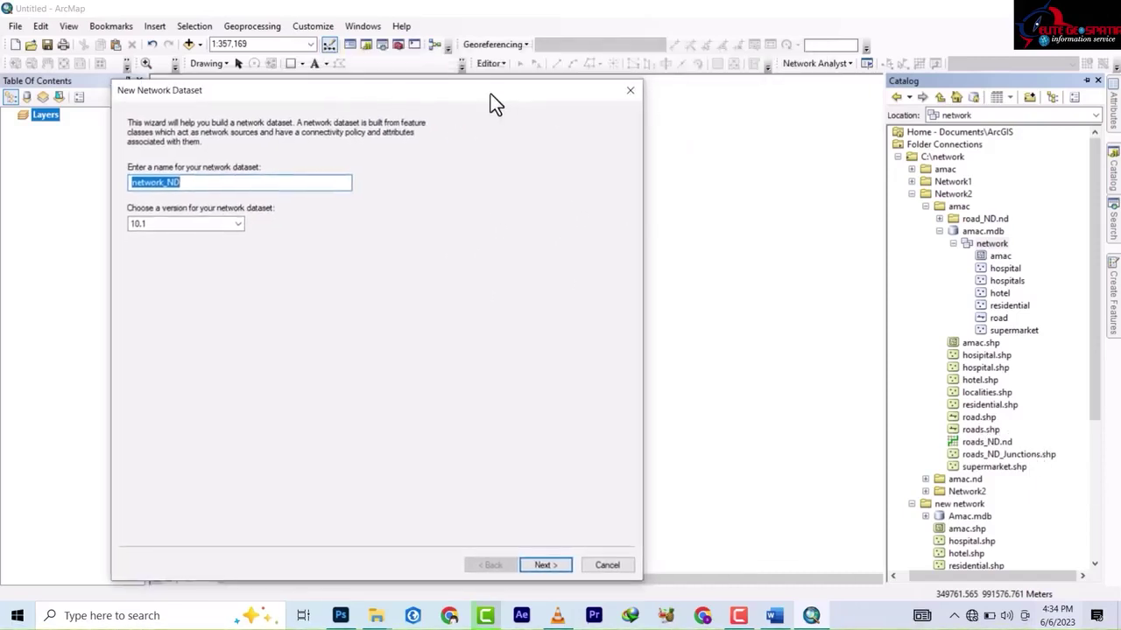
click(607, 565)
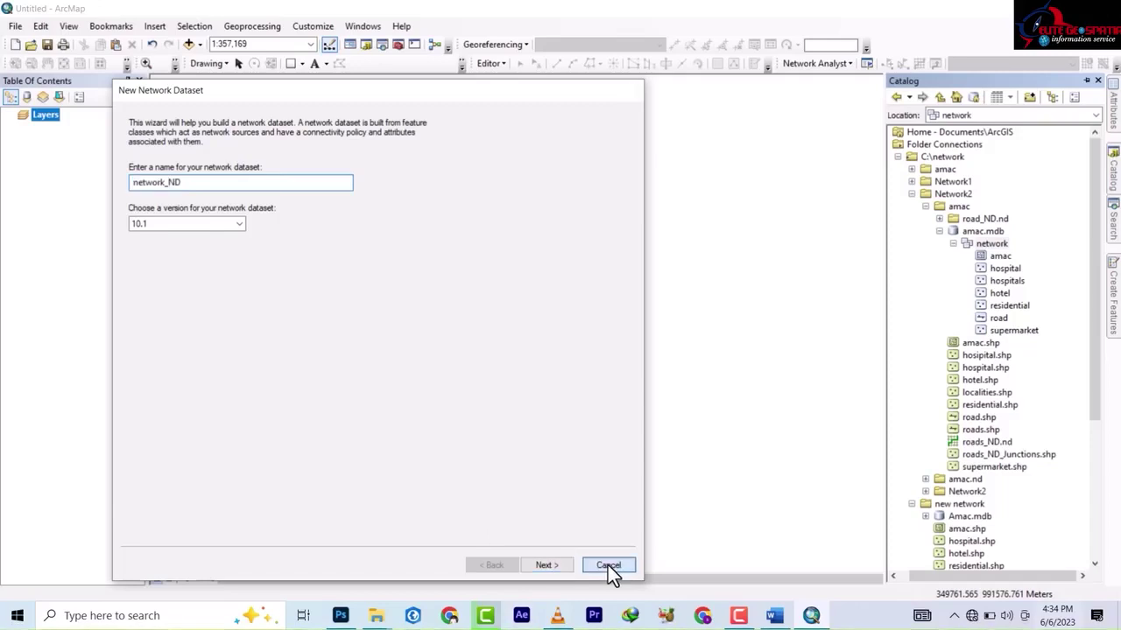
click(984, 431)
right_click(983, 431)
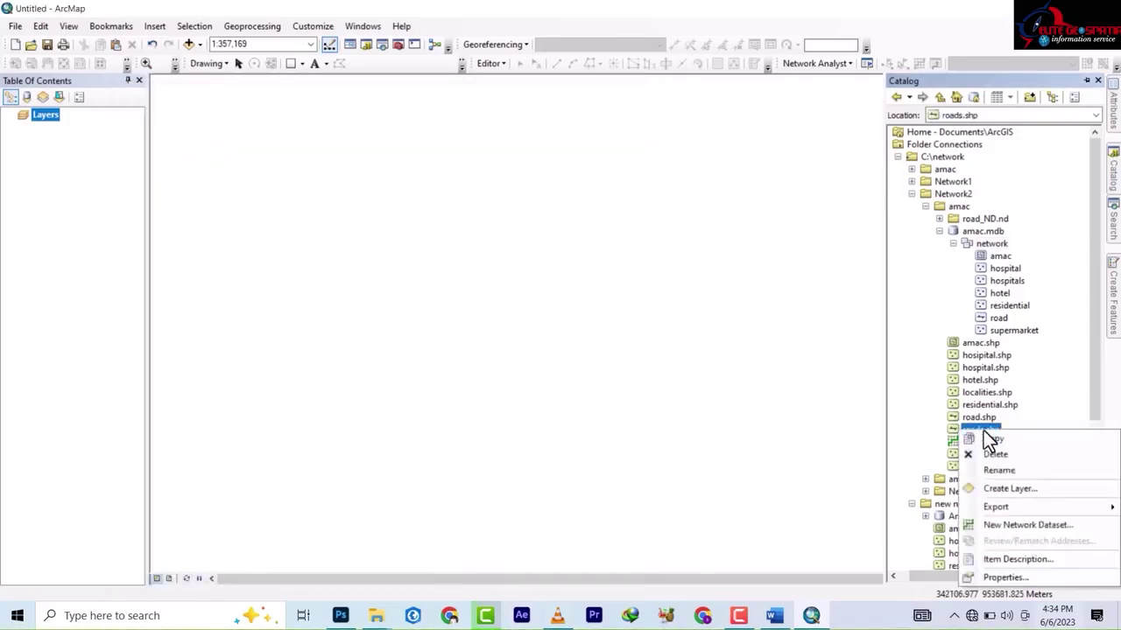
click(1011, 527)
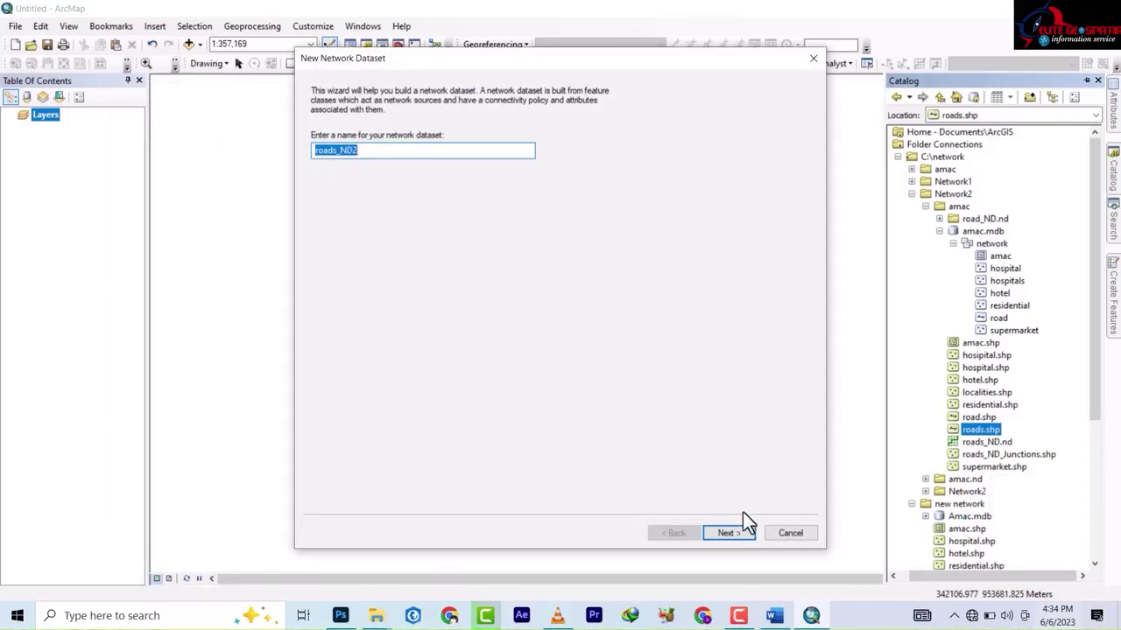
click(778, 538)
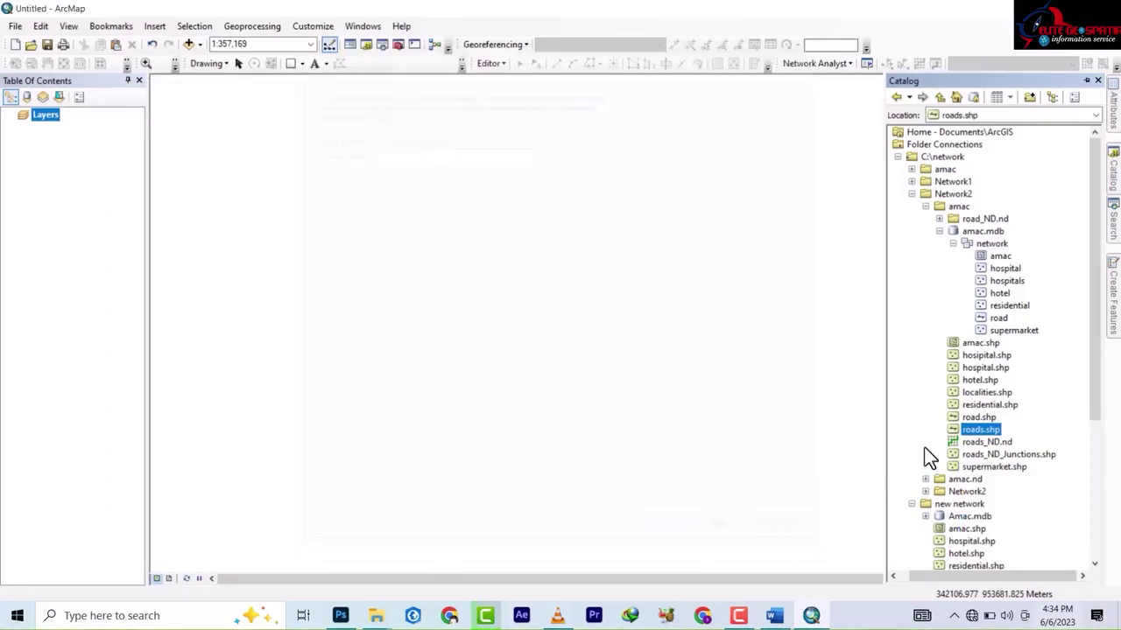
Start a new network dataset in the network feature dataset, keeping the name network_ND and version 10.1
click(990, 244)
right_click(992, 252)
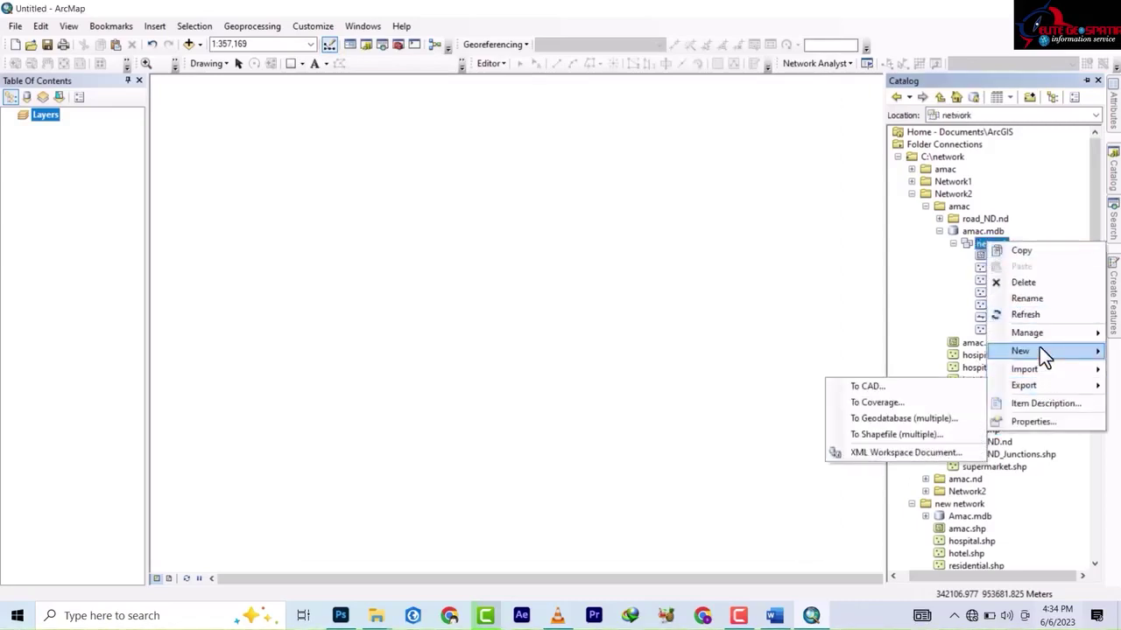
click(927, 402)
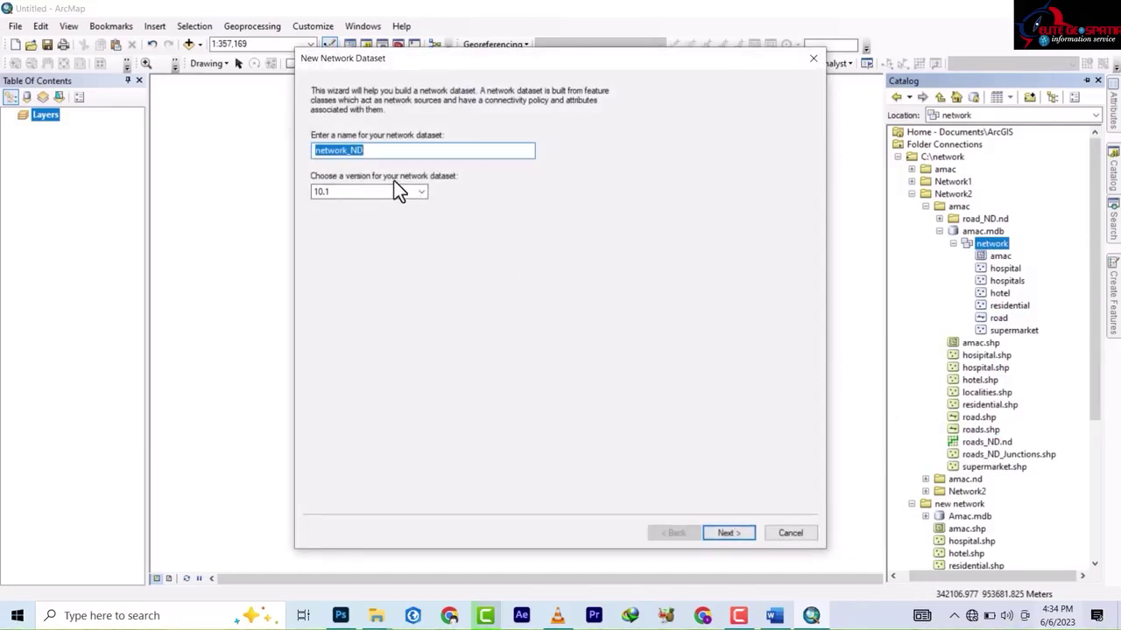
click(422, 191)
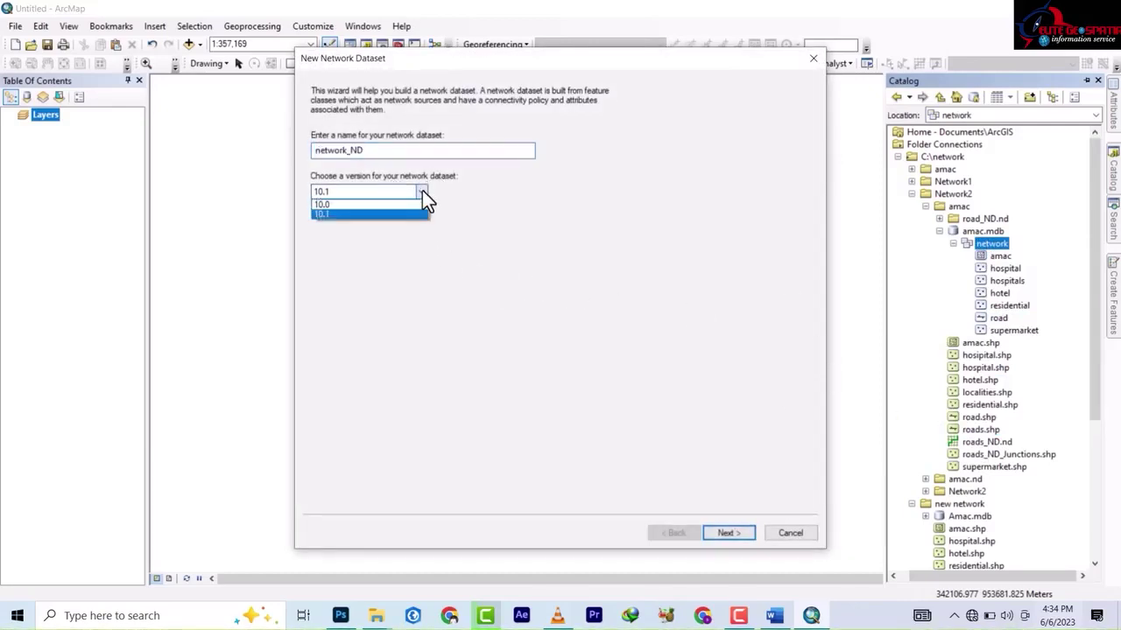
click(365, 206)
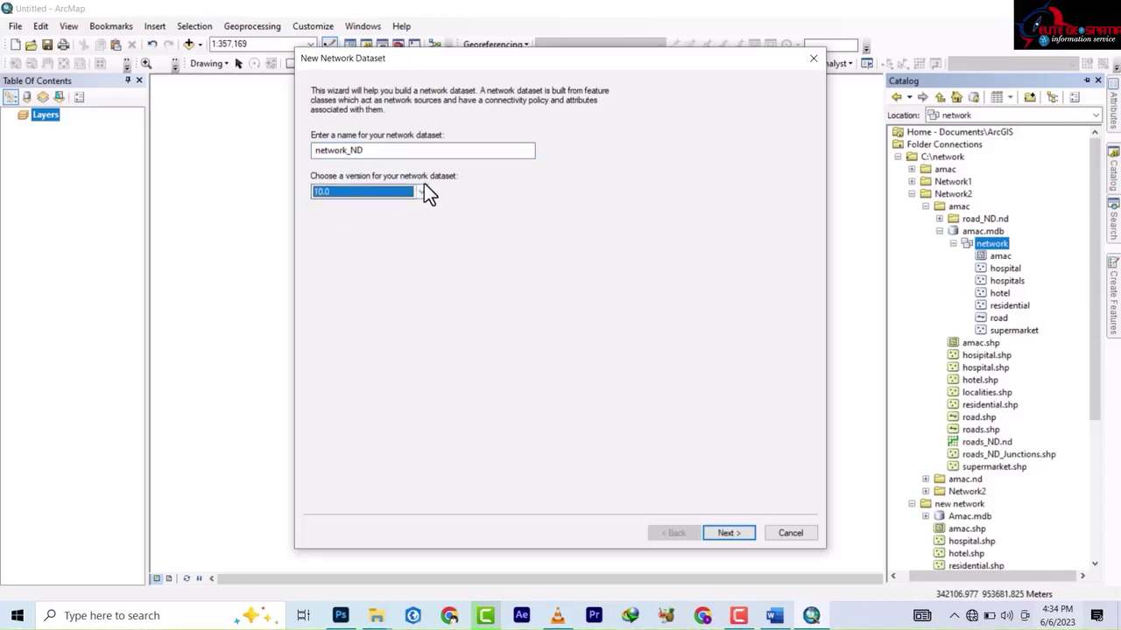
click(421, 191)
click(369, 215)
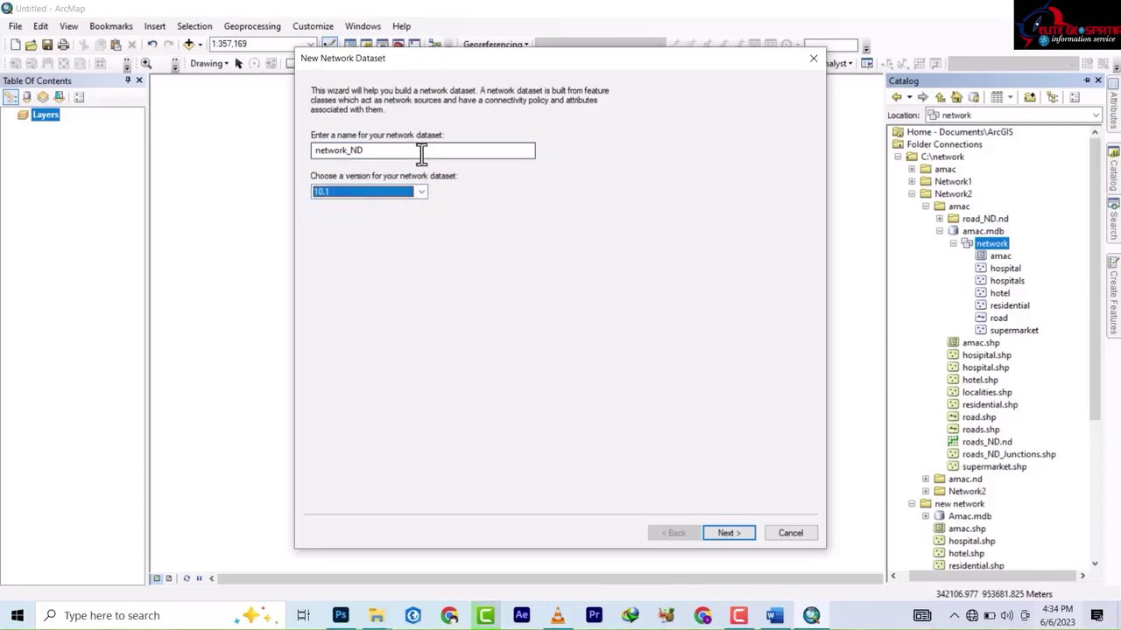
click(729, 536)
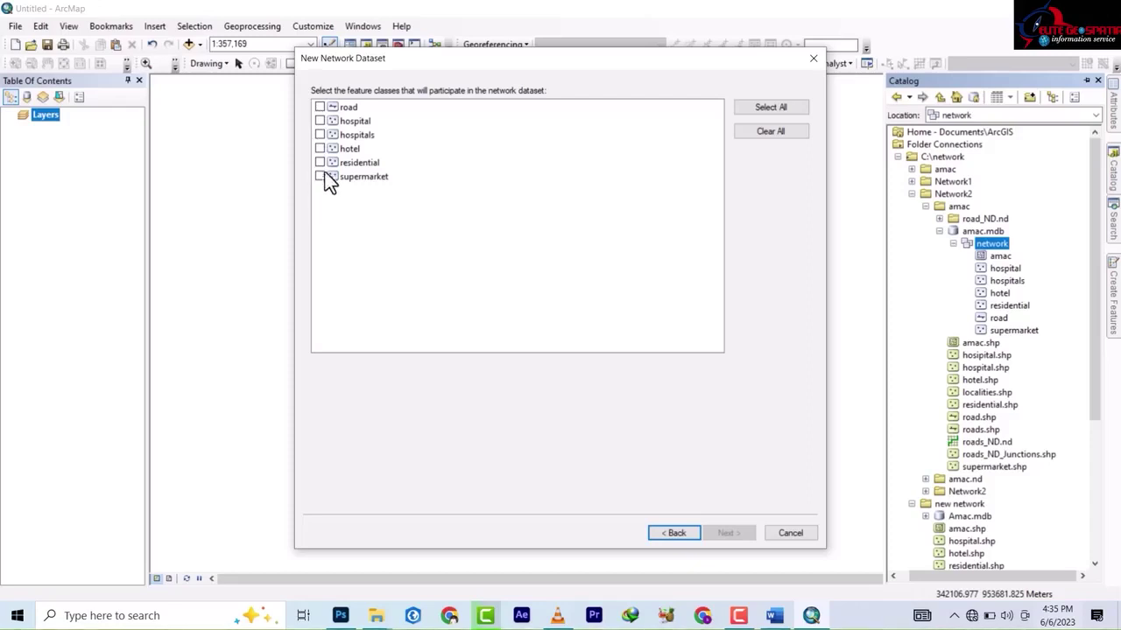
Include only the road feature class in the network dataset, keeping global turns and the default connectivity
click(319, 107)
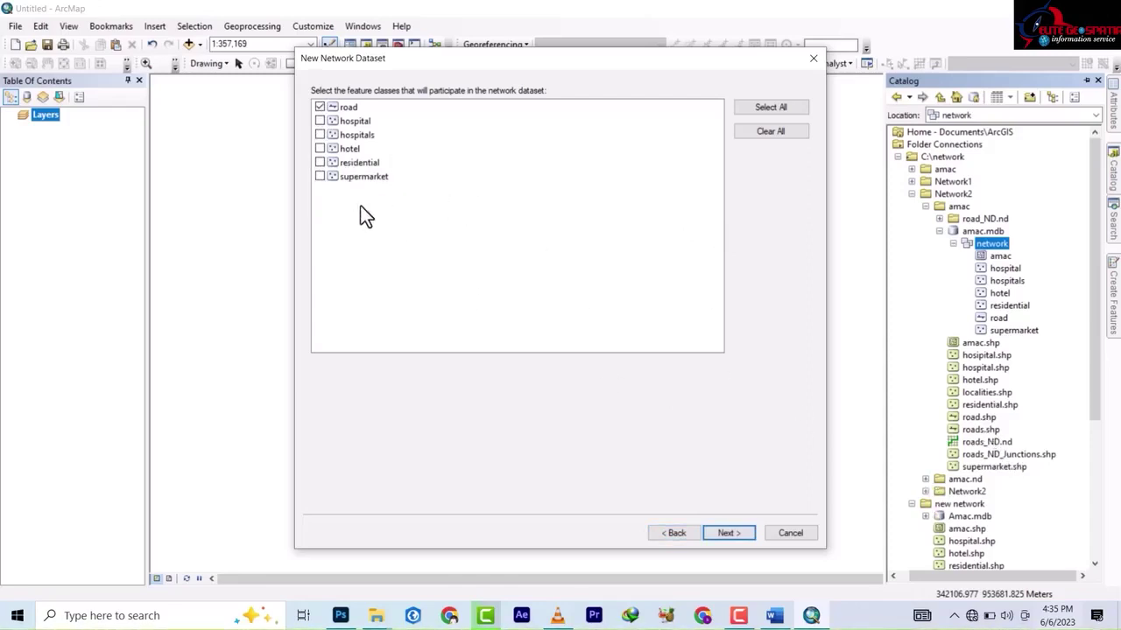
click(722, 535)
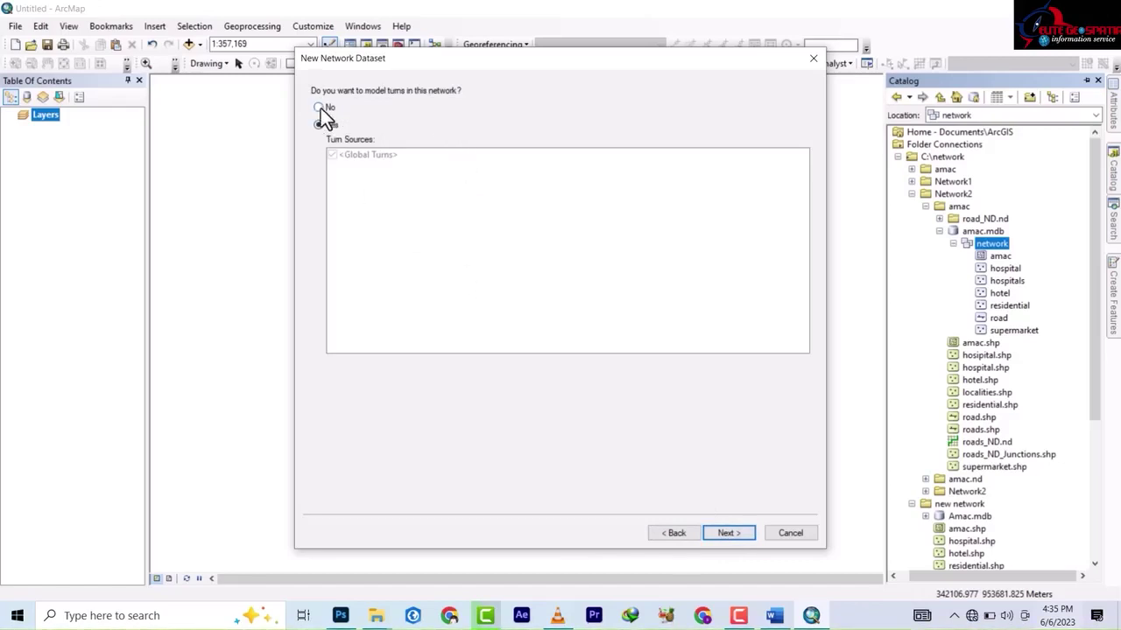
click(726, 533)
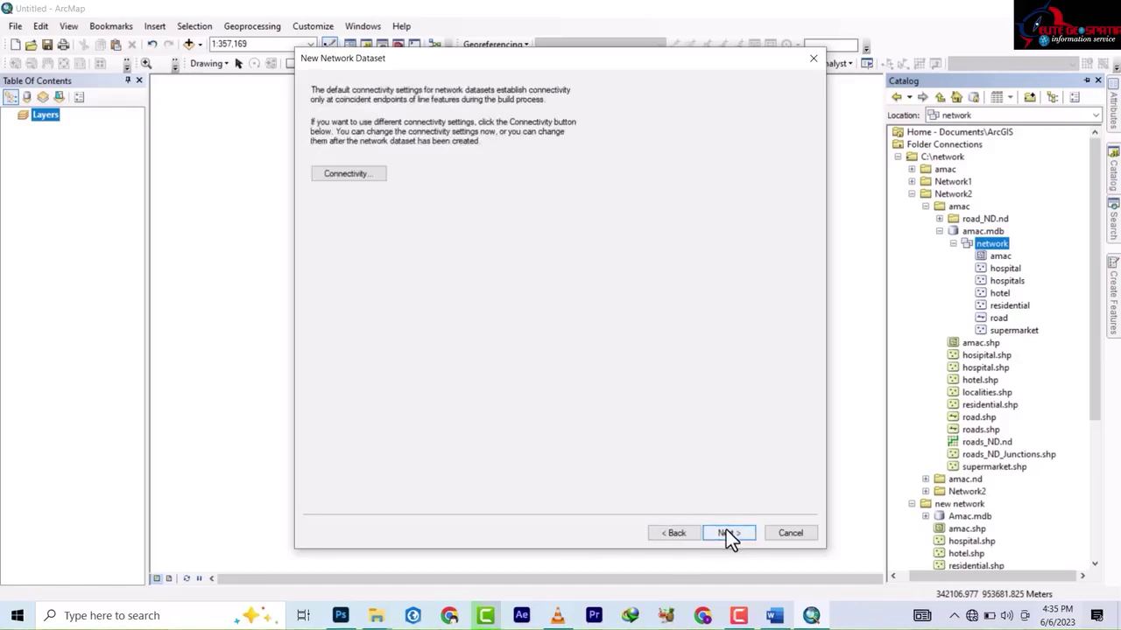
click(726, 533)
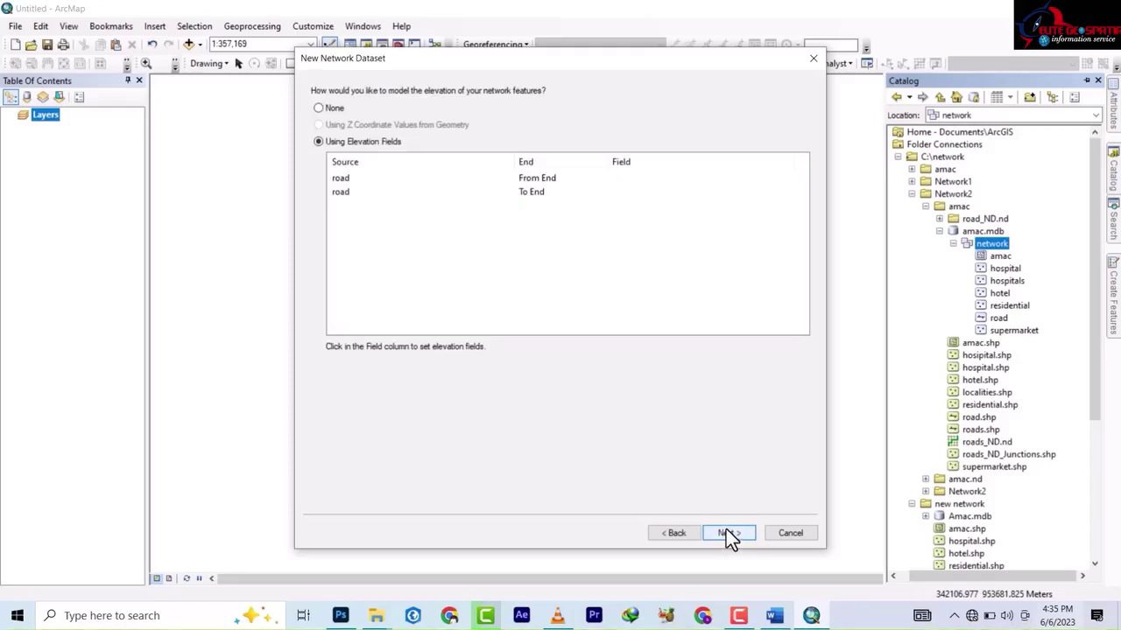
Set elevation modelling to None and accept the Length and Minutes attributes, blank travel mode and no driving directions
click(321, 107)
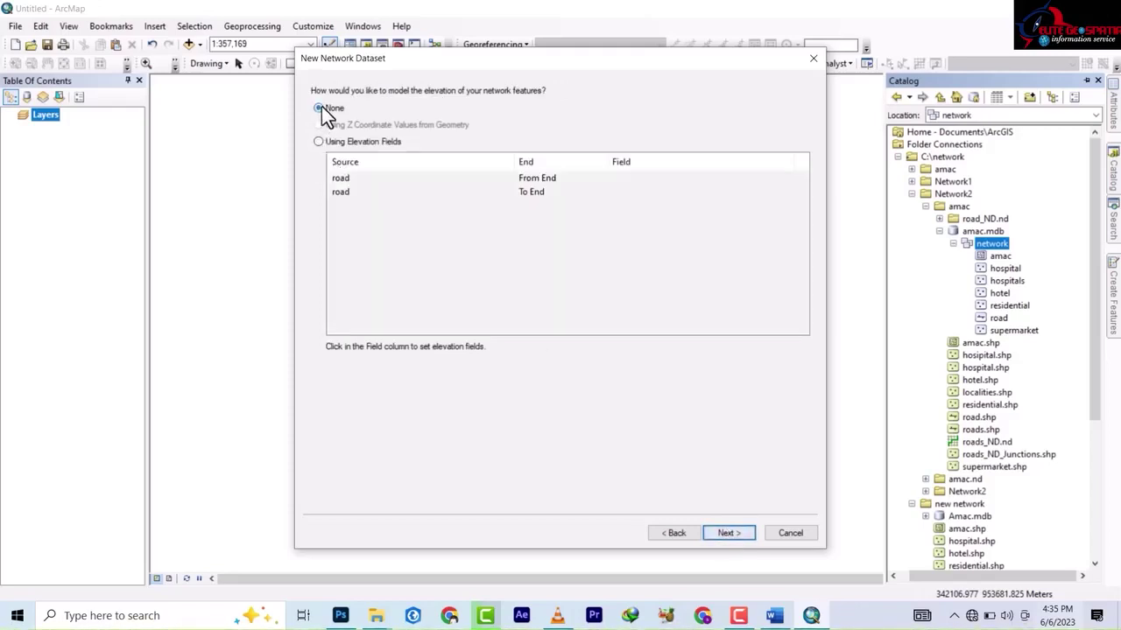
click(746, 533)
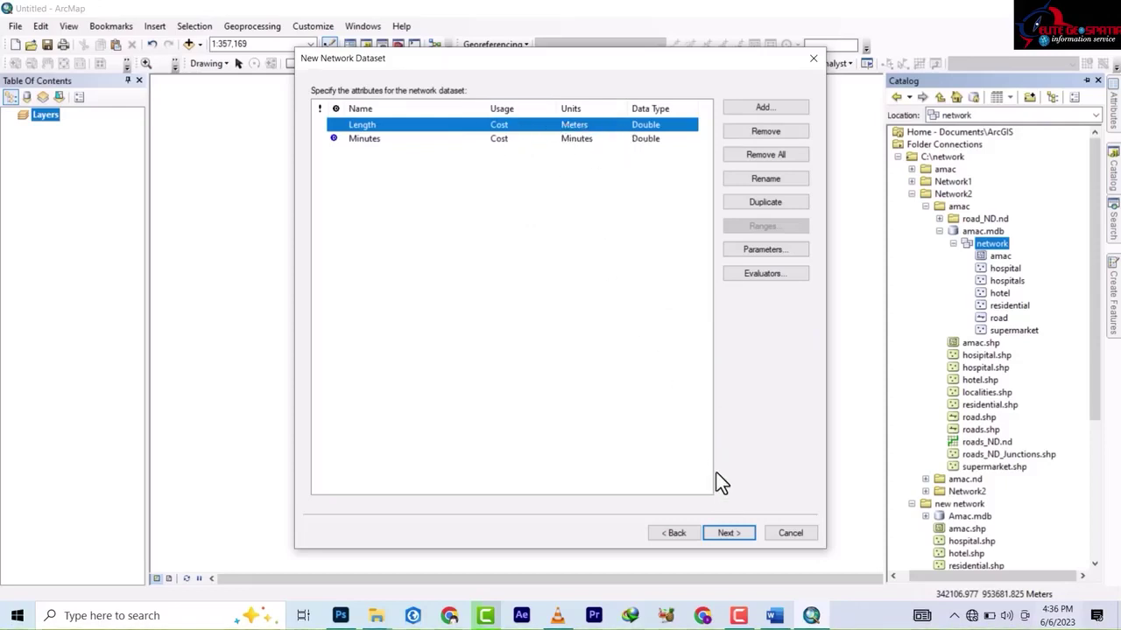
click(732, 532)
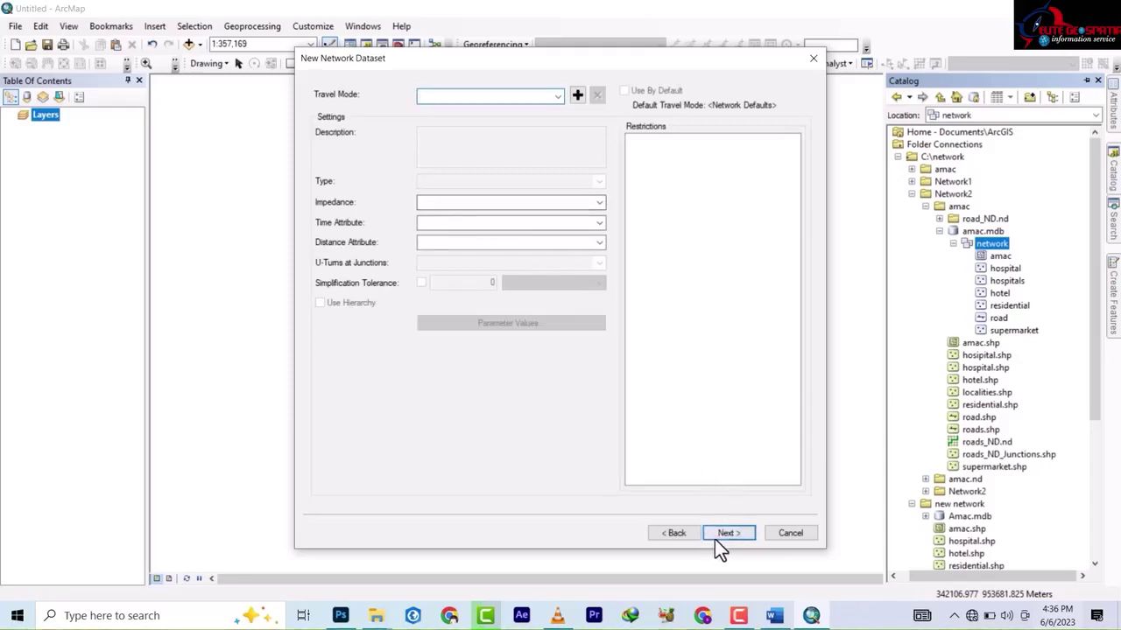
click(721, 536)
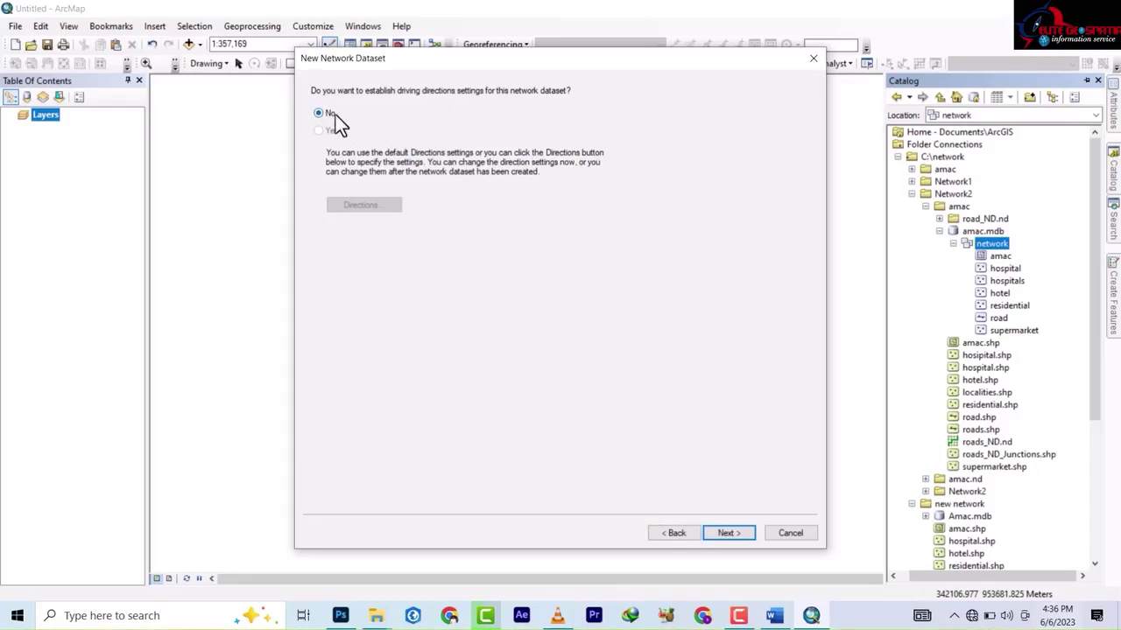
click(731, 532)
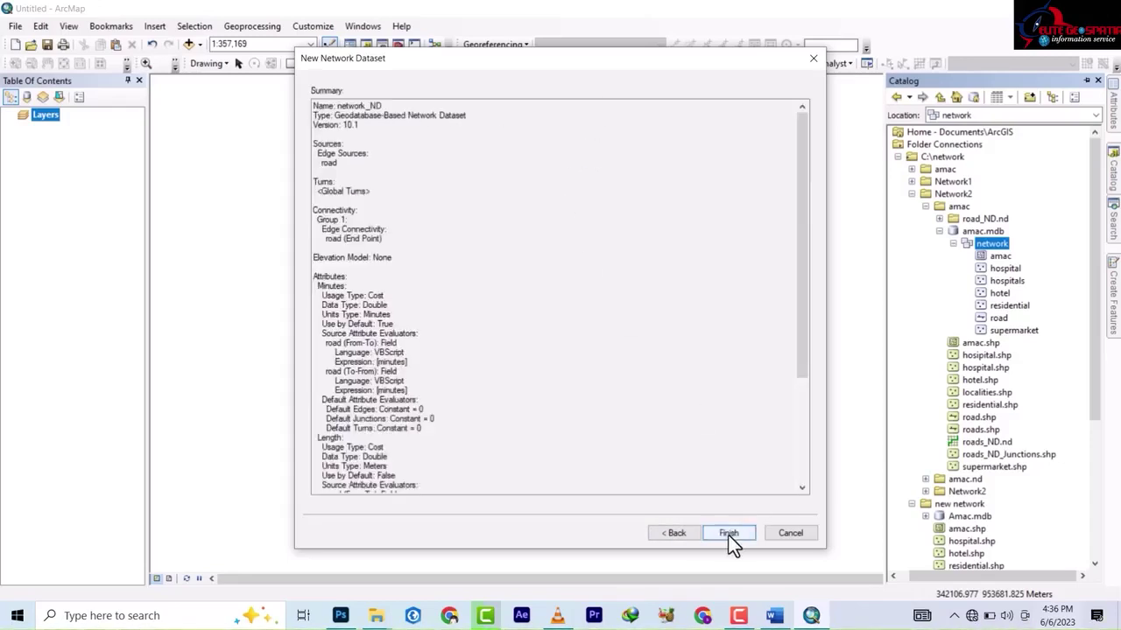
Finish creating network_ND, build it, and add it to the map with all its participating feature classes
click(728, 534)
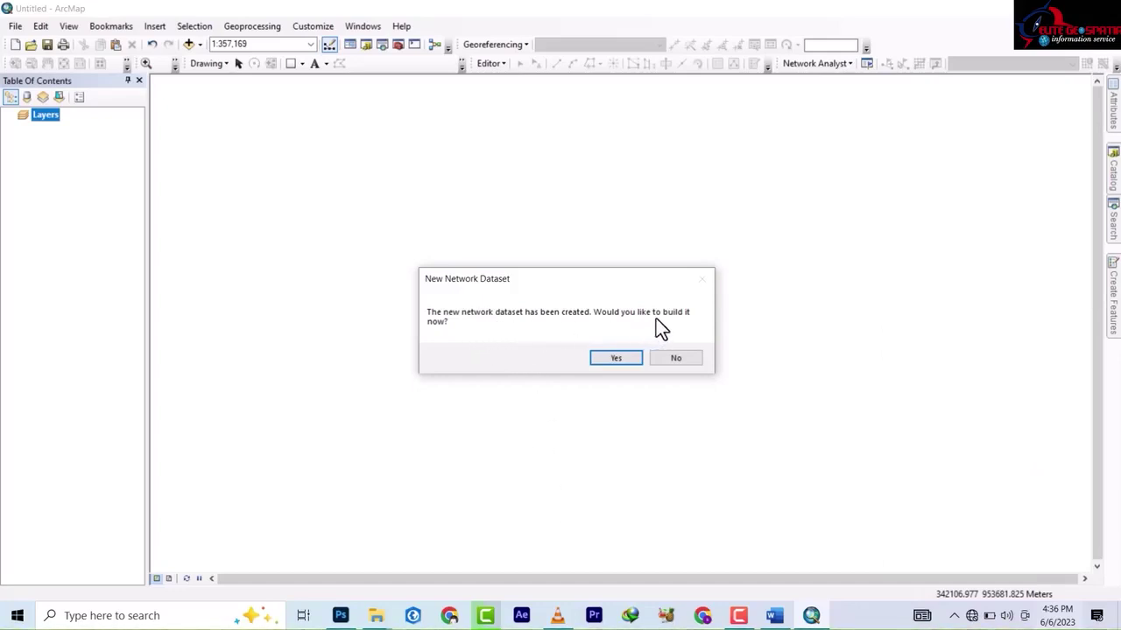
click(614, 359)
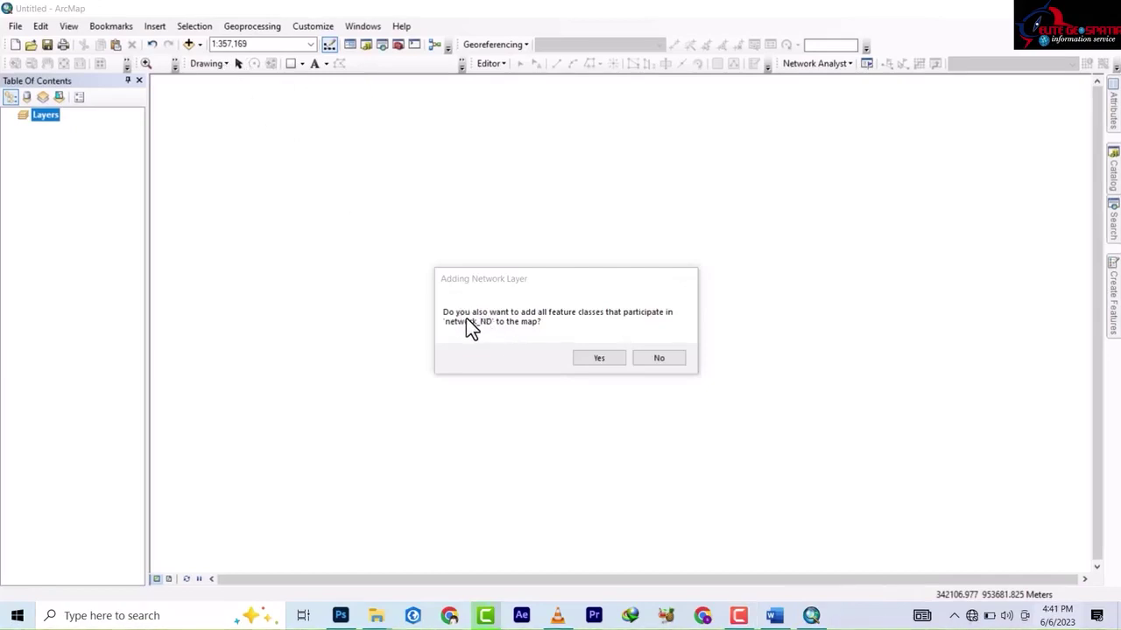
click(582, 359)
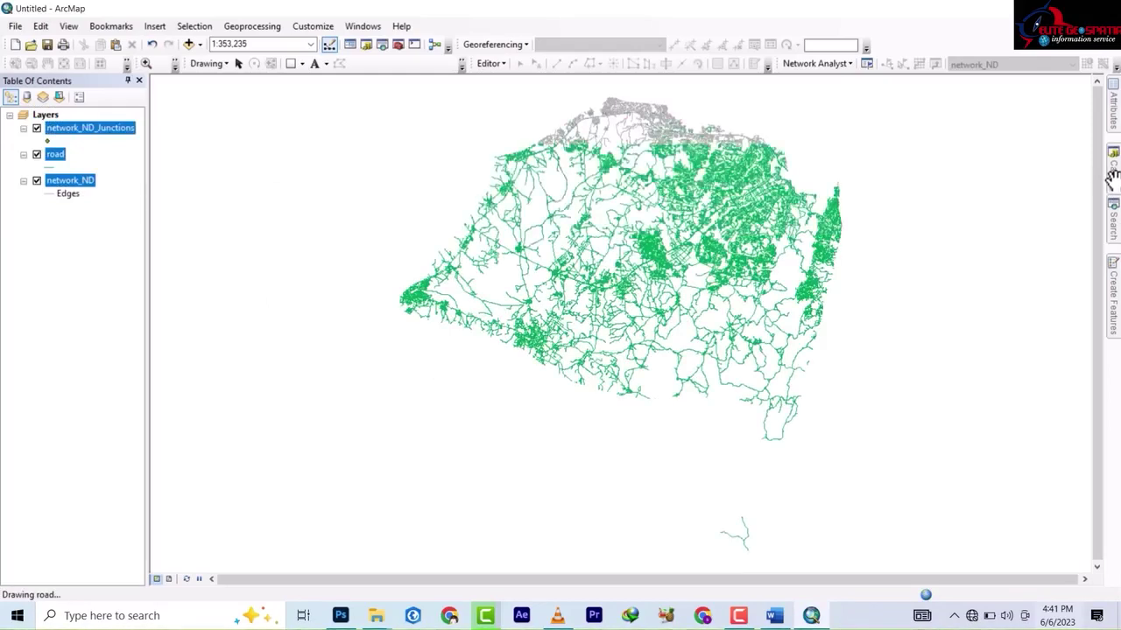
Add the whole network feature dataset from amac.mdb to the map and clear the multiple layer selection
click(1112, 179)
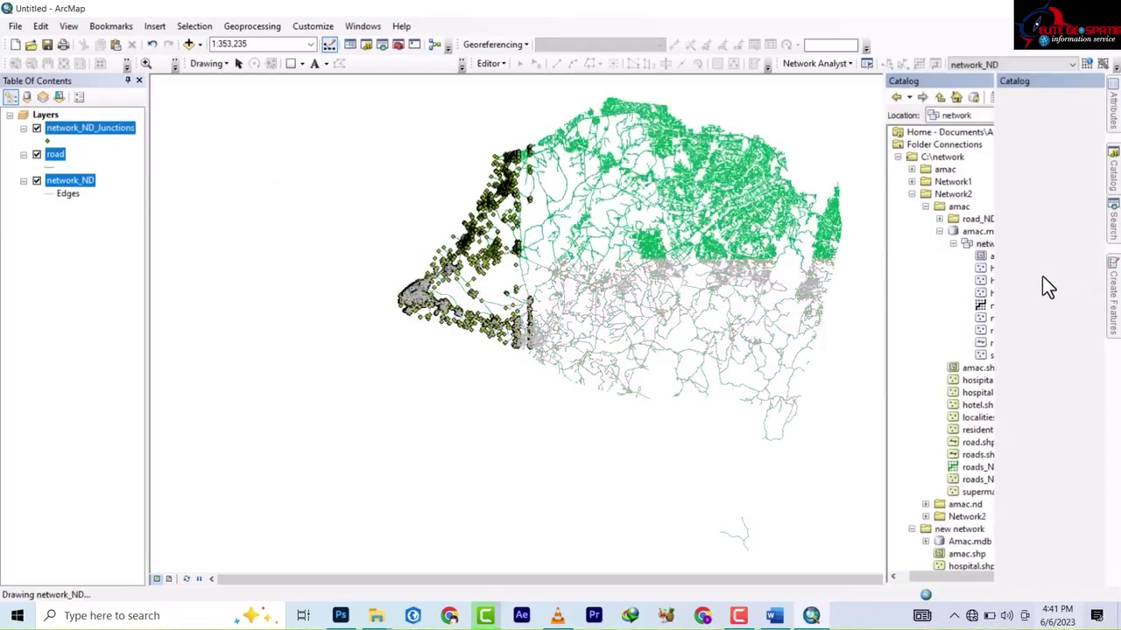
drag(992, 243, 395, 247)
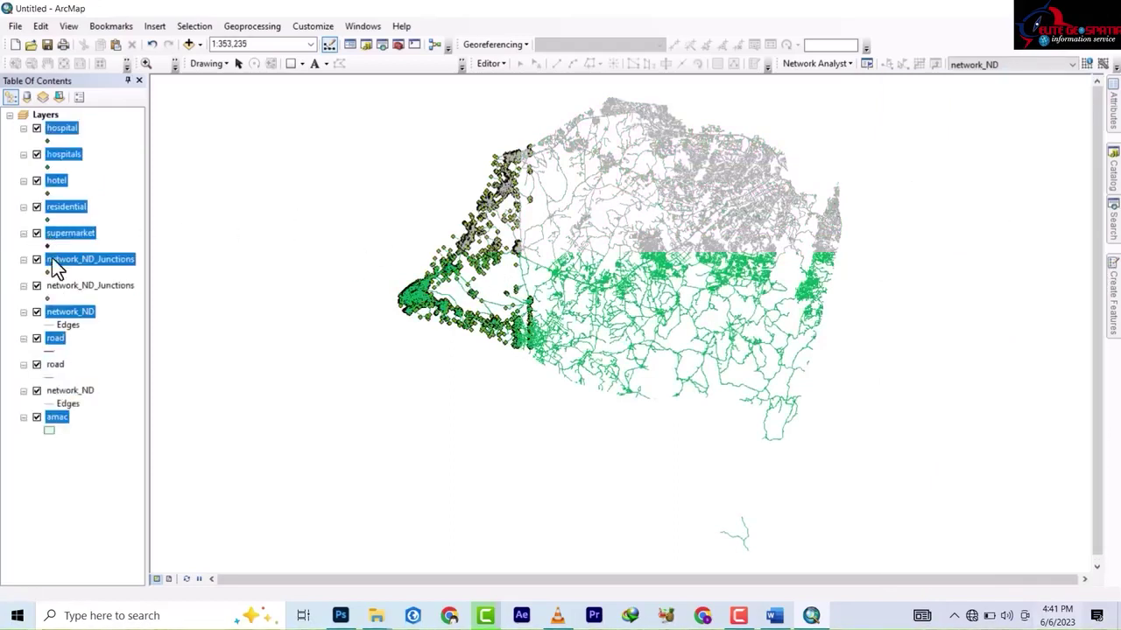
click(82, 326)
click(57, 324)
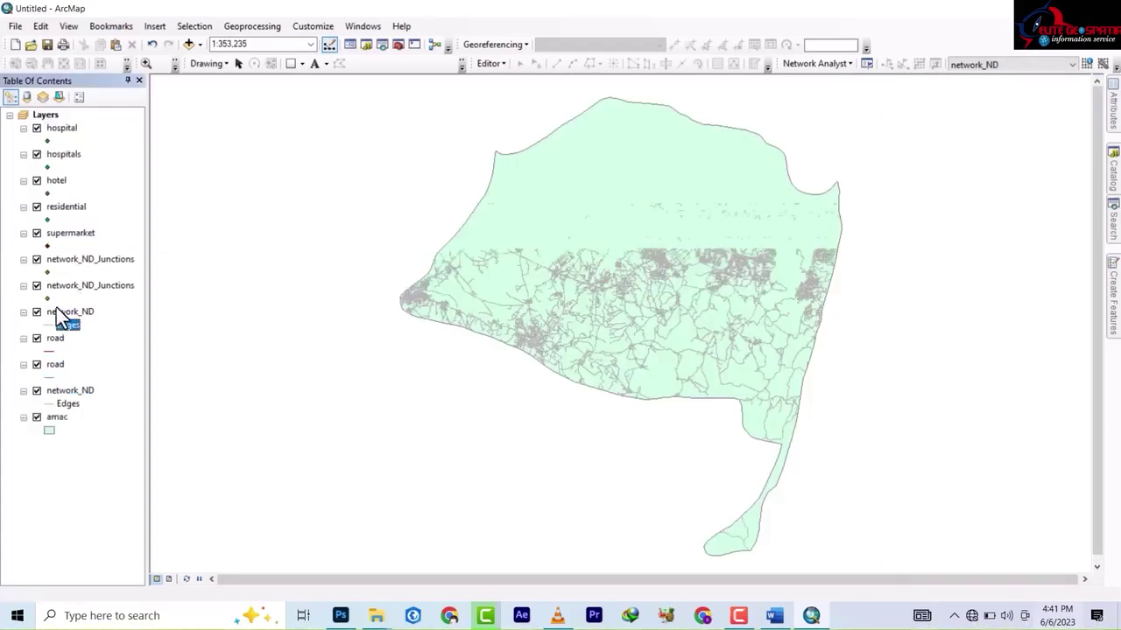
Remove the lower of the two duplicate road layers from the map
right_click(52, 366)
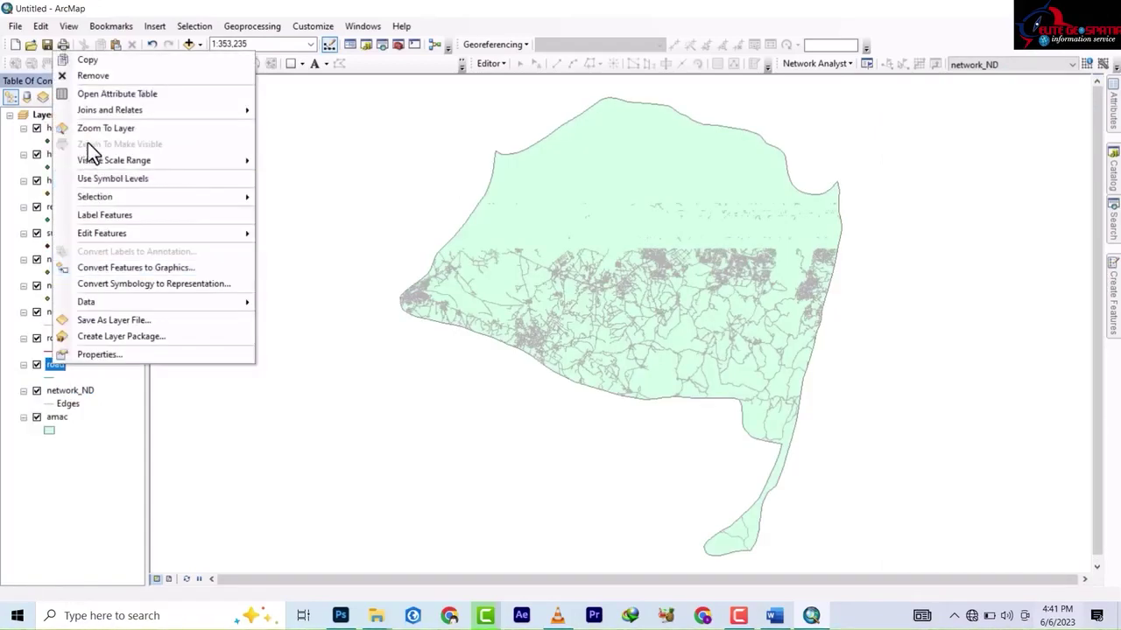
click(92, 76)
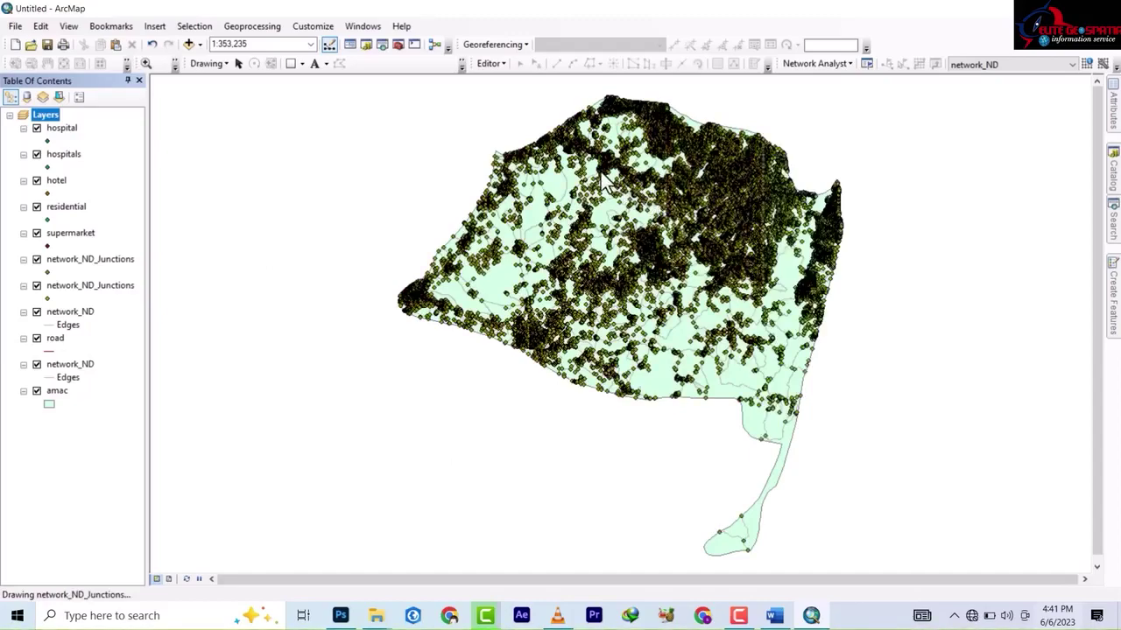
Create a new Route analysis layer on network_ND and show the Network Analyst window
scroll(570, 170, up, 1)
scroll(570, 173, up, 6)
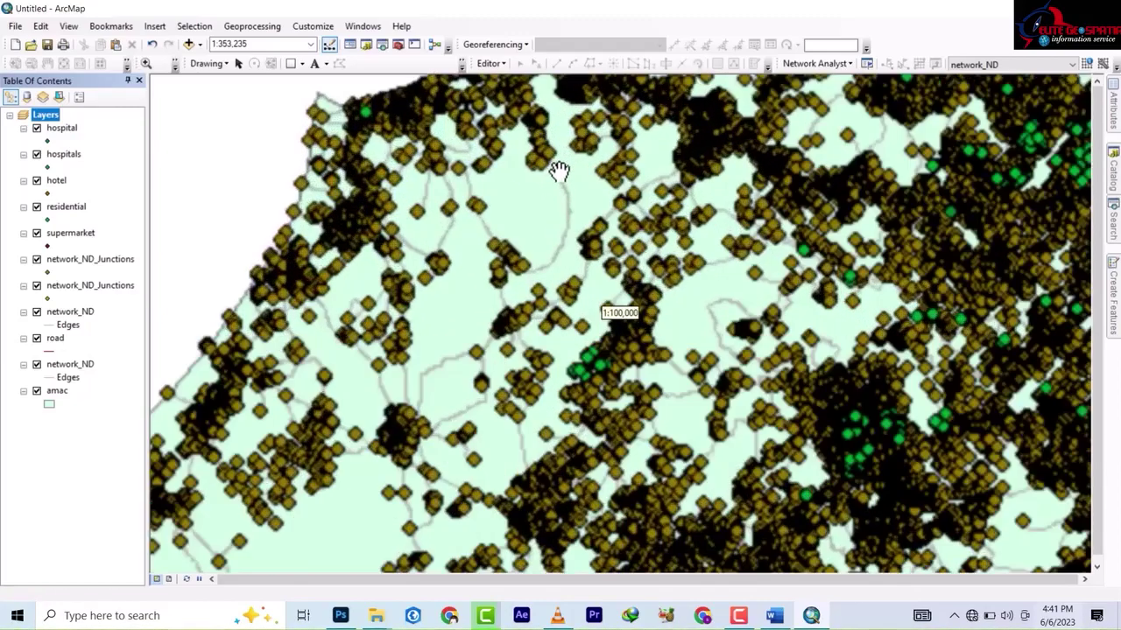
scroll(560, 171, up, 2)
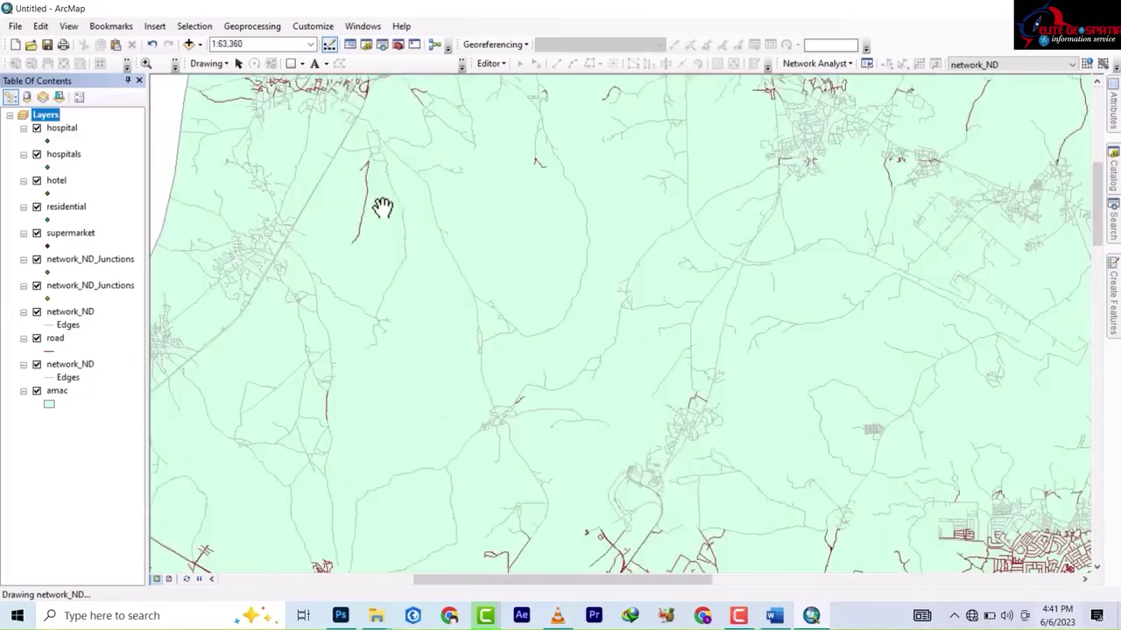
scroll(408, 201, down, 3)
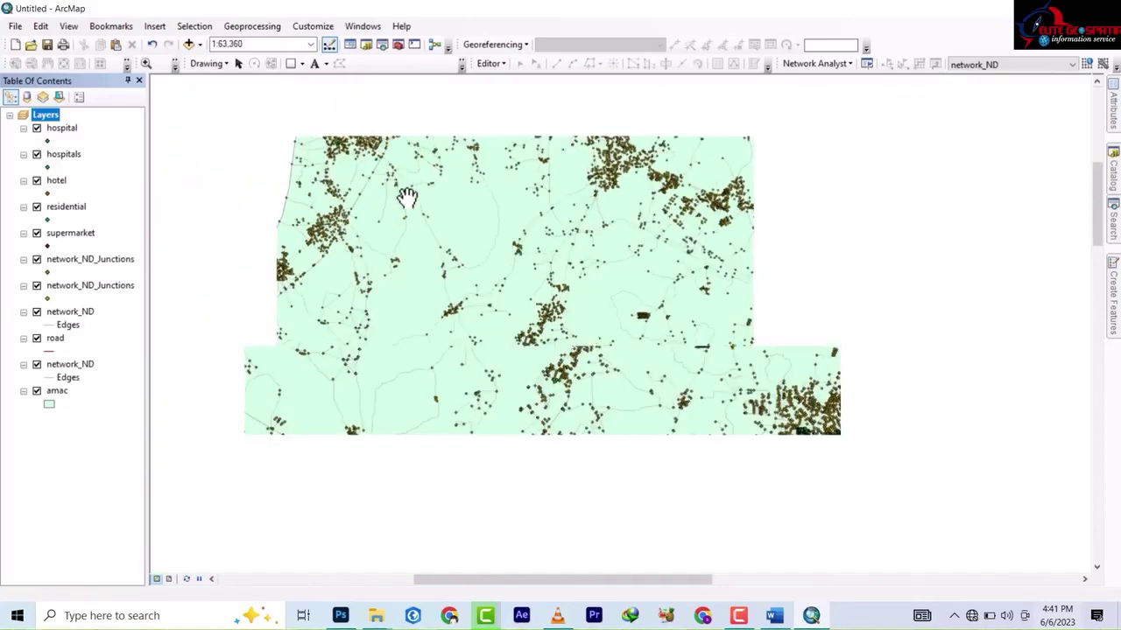
scroll(505, 156, down, 2)
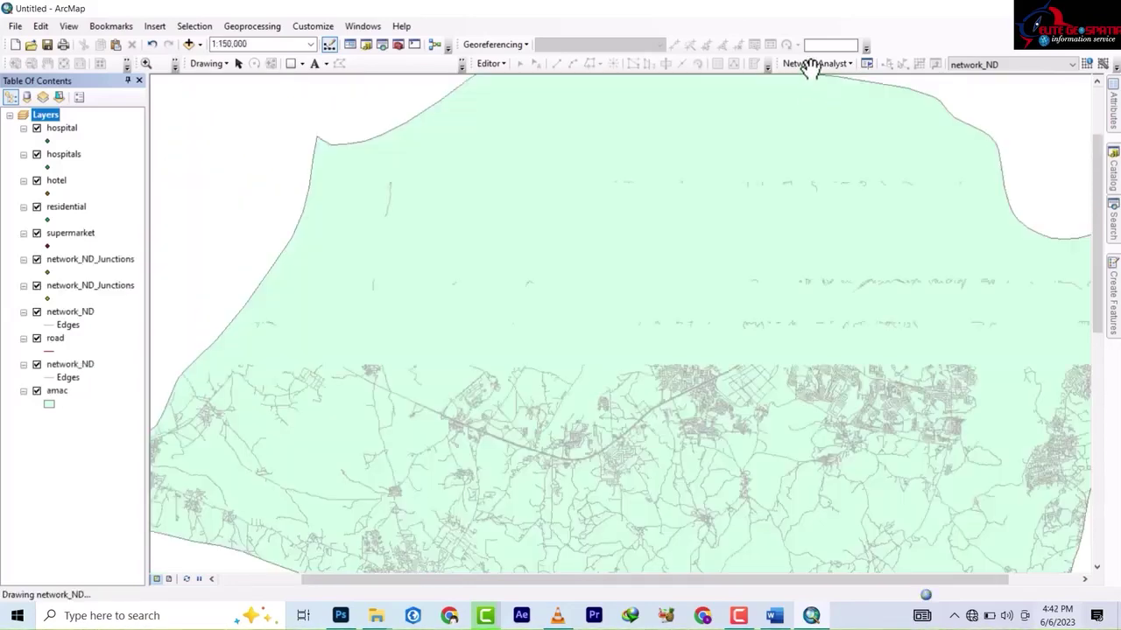
click(814, 64)
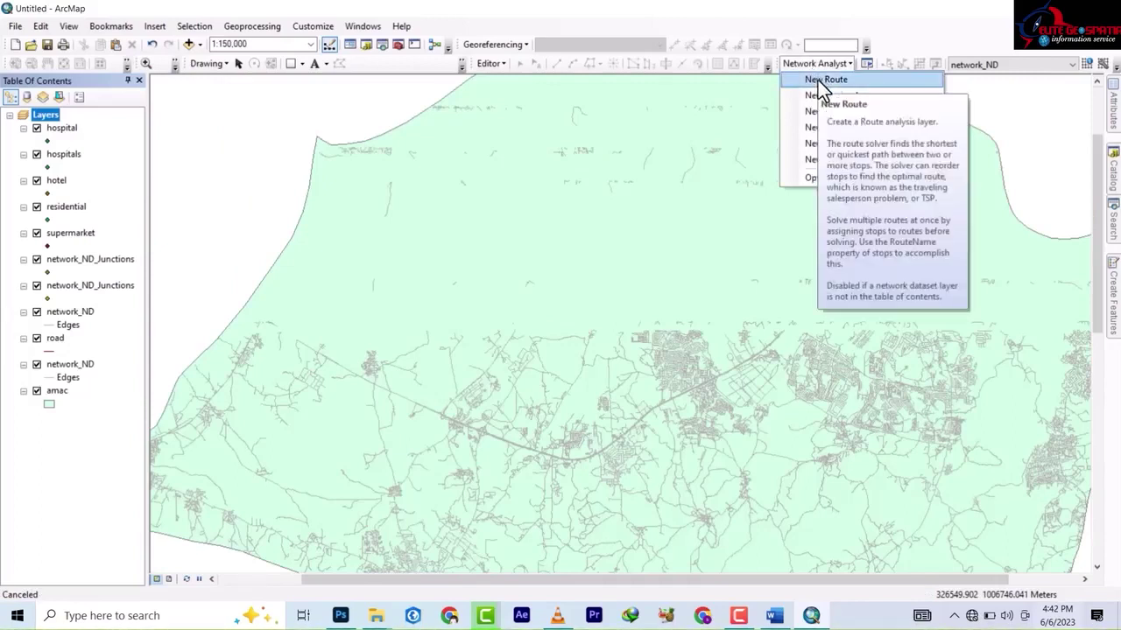
click(818, 81)
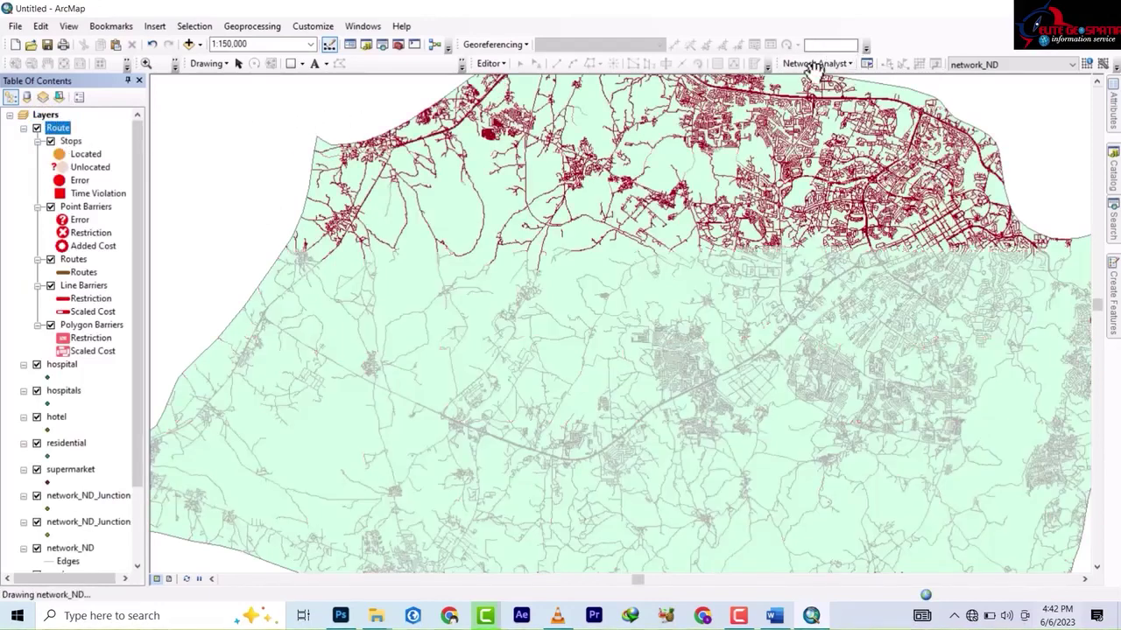
click(866, 64)
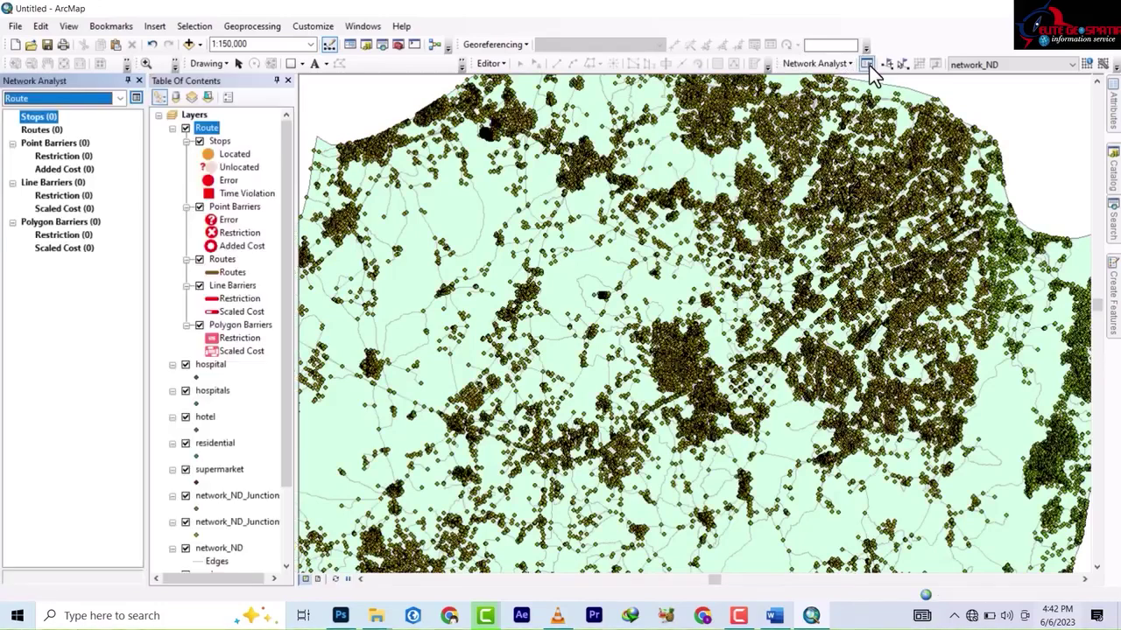
Load the hotel layer as route stops, using its geometry for location with the default search tolerance
right_click(41, 118)
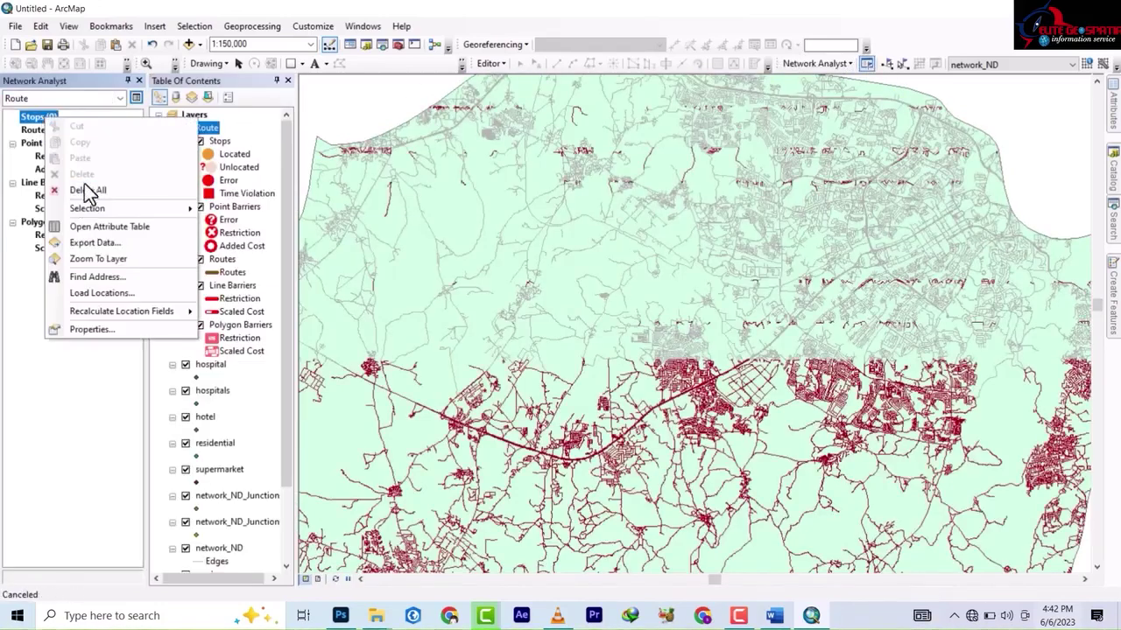
click(97, 296)
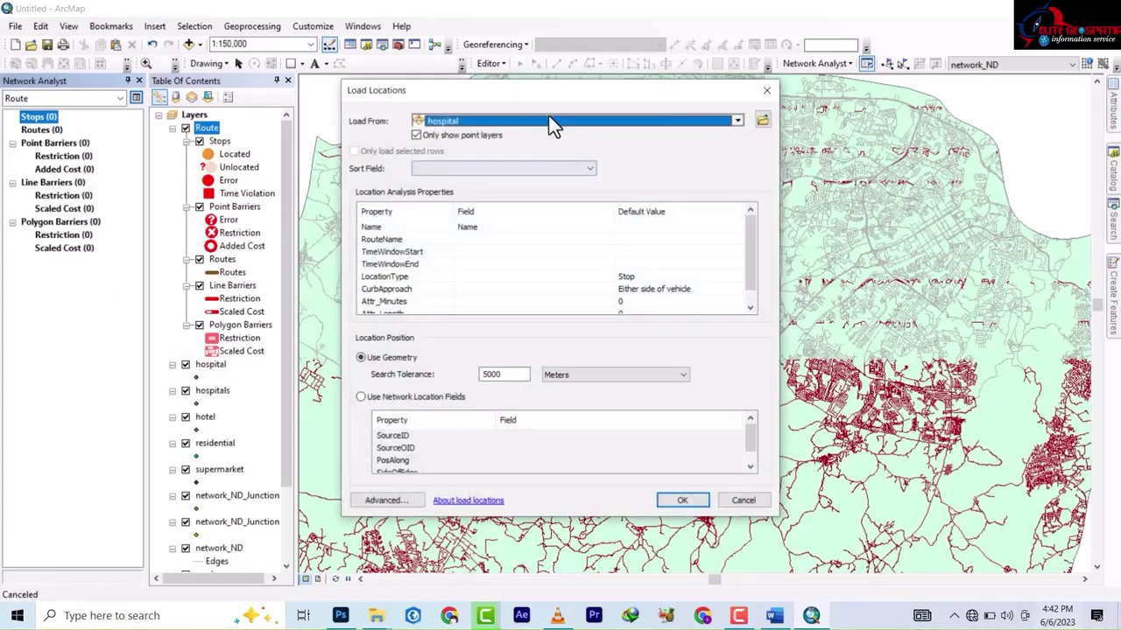
click(544, 120)
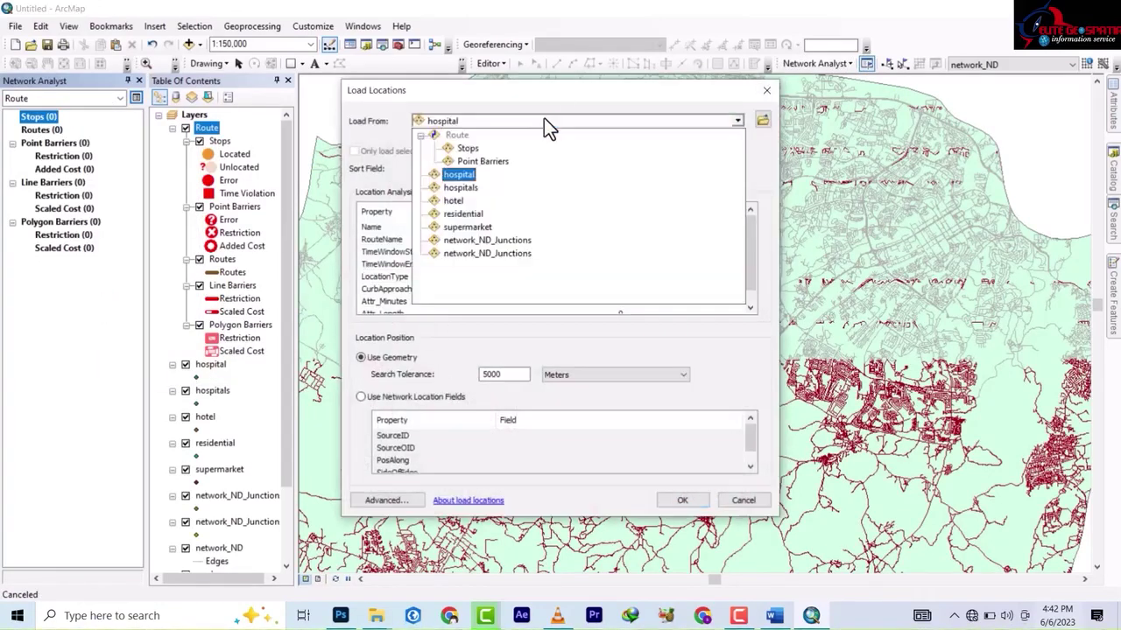
click(451, 201)
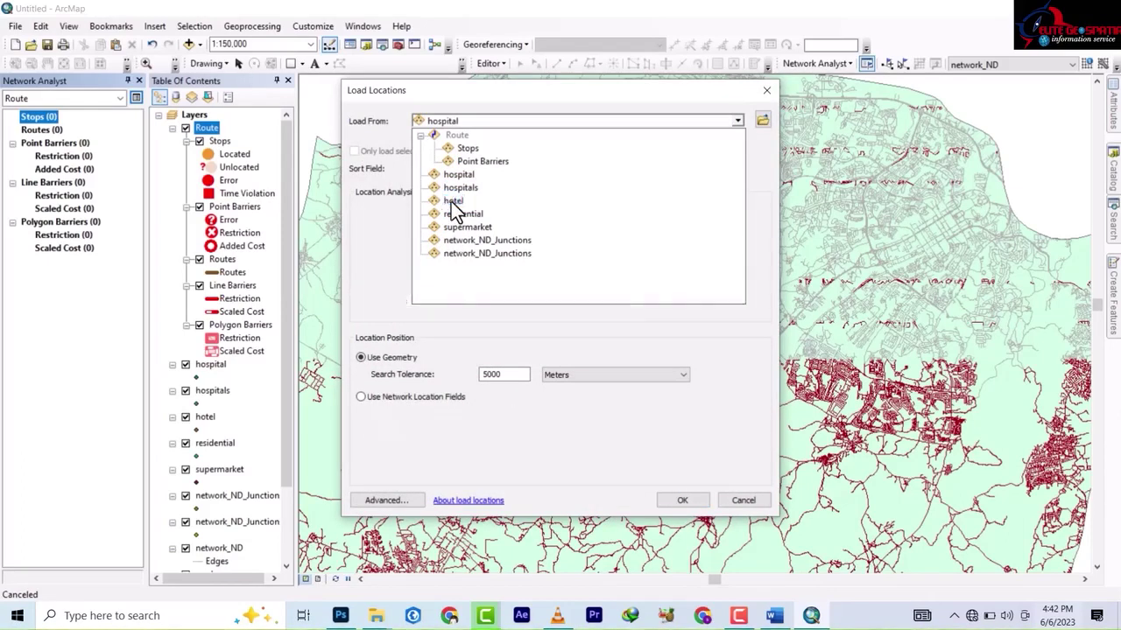
click(682, 500)
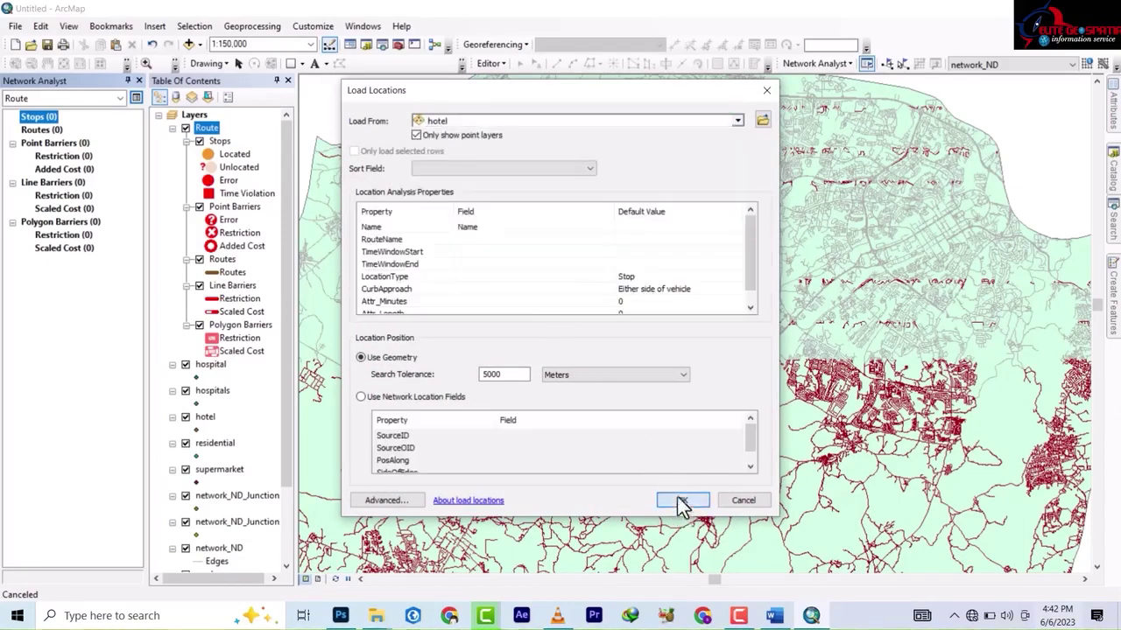
Load the hospitals layer as an additional route stop, keeping the default location settings
right_click(43, 119)
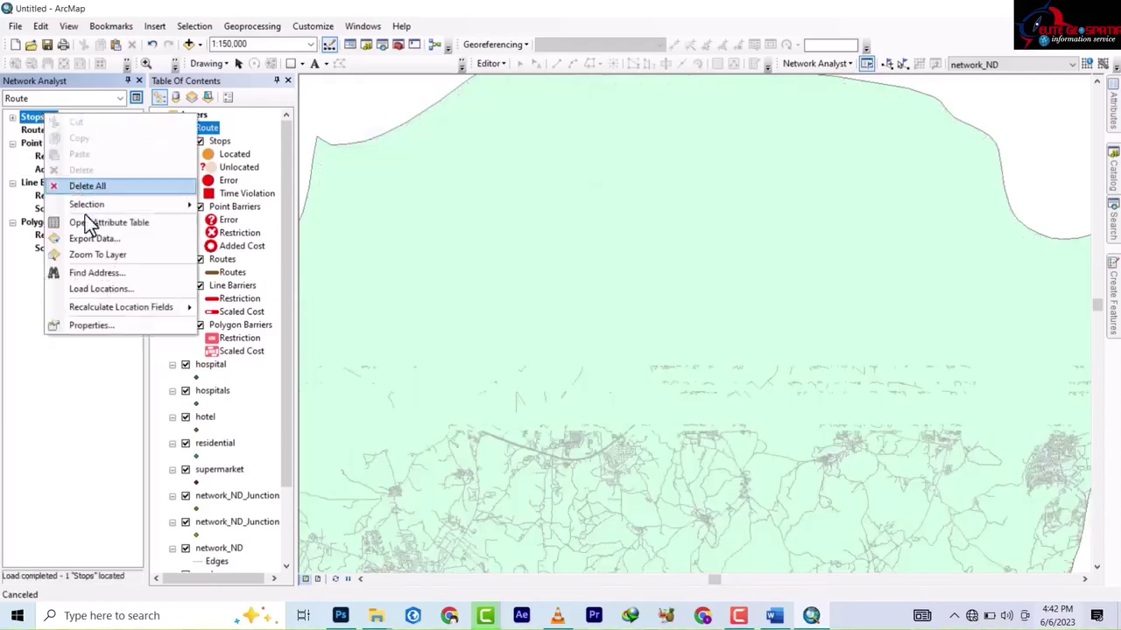
click(96, 290)
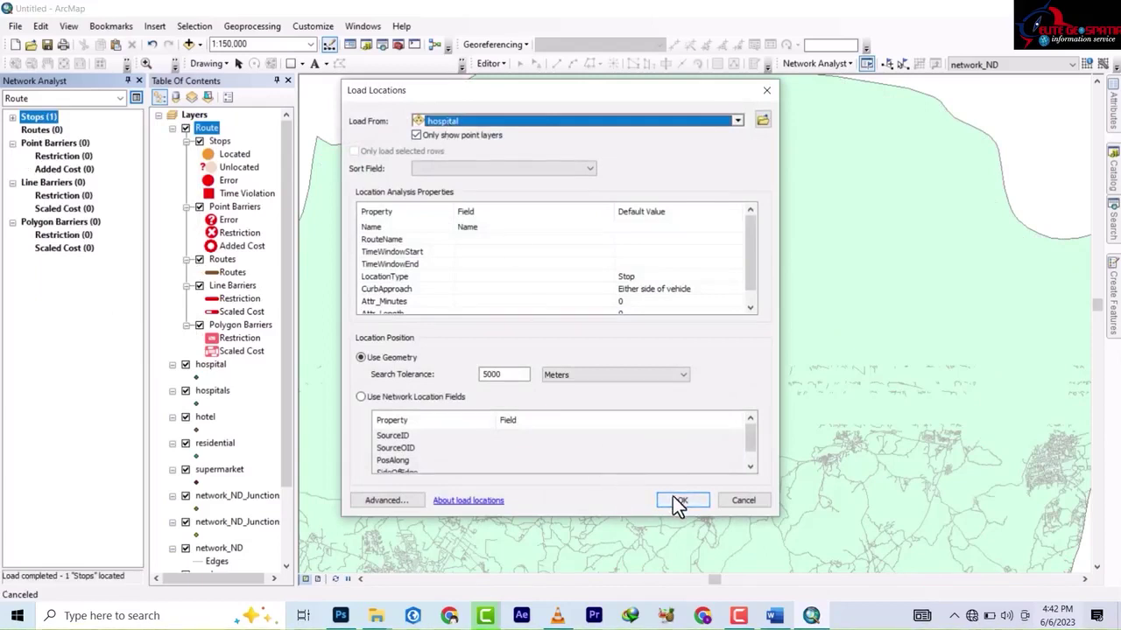
click(478, 115)
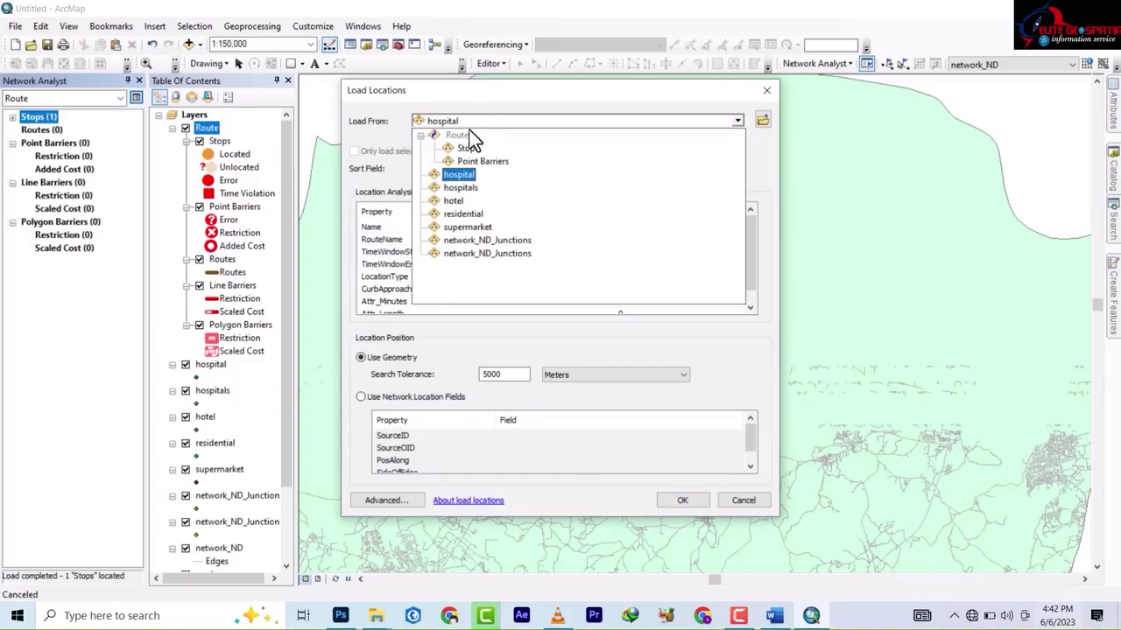
click(464, 189)
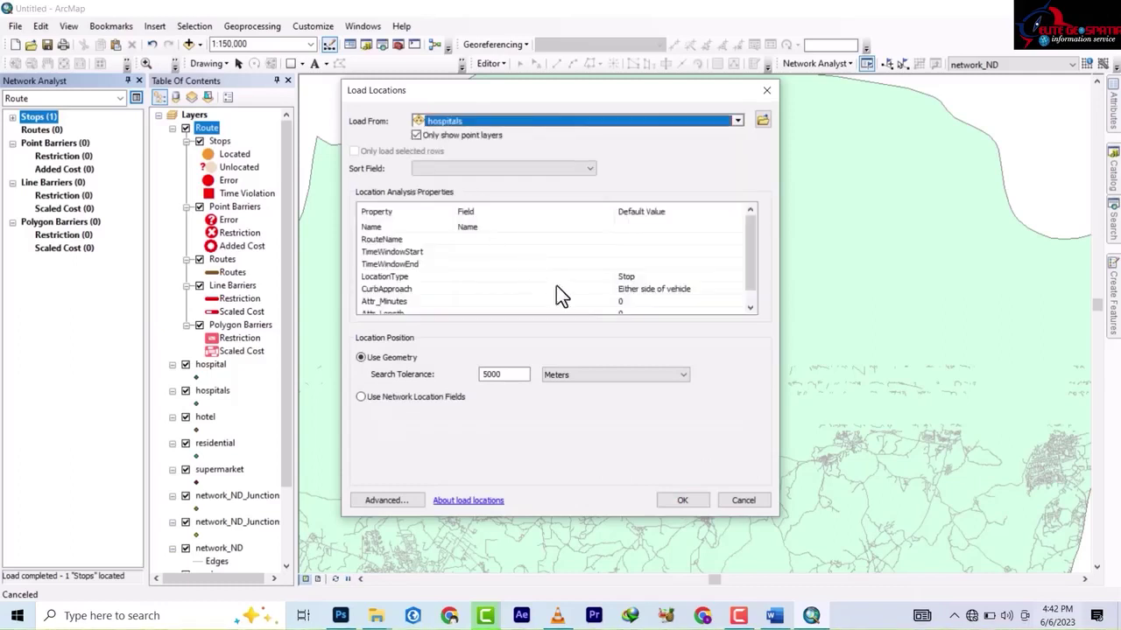
click(682, 500)
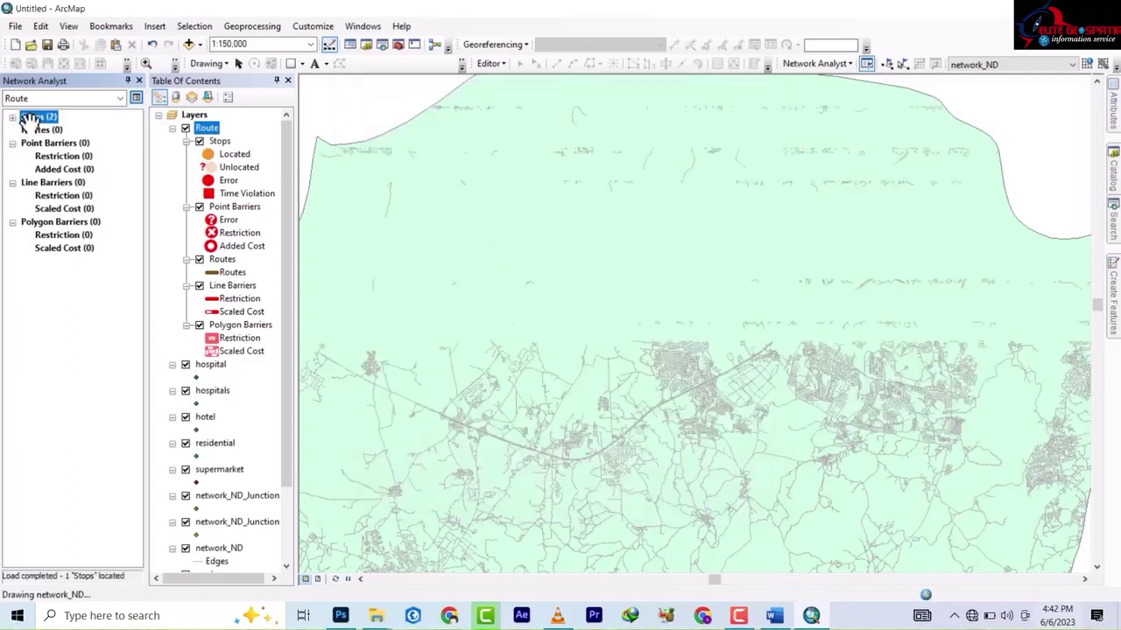
Load the supermarket layer as a further route stop, keeping the default location settings
right_click(24, 121)
click(187, 302)
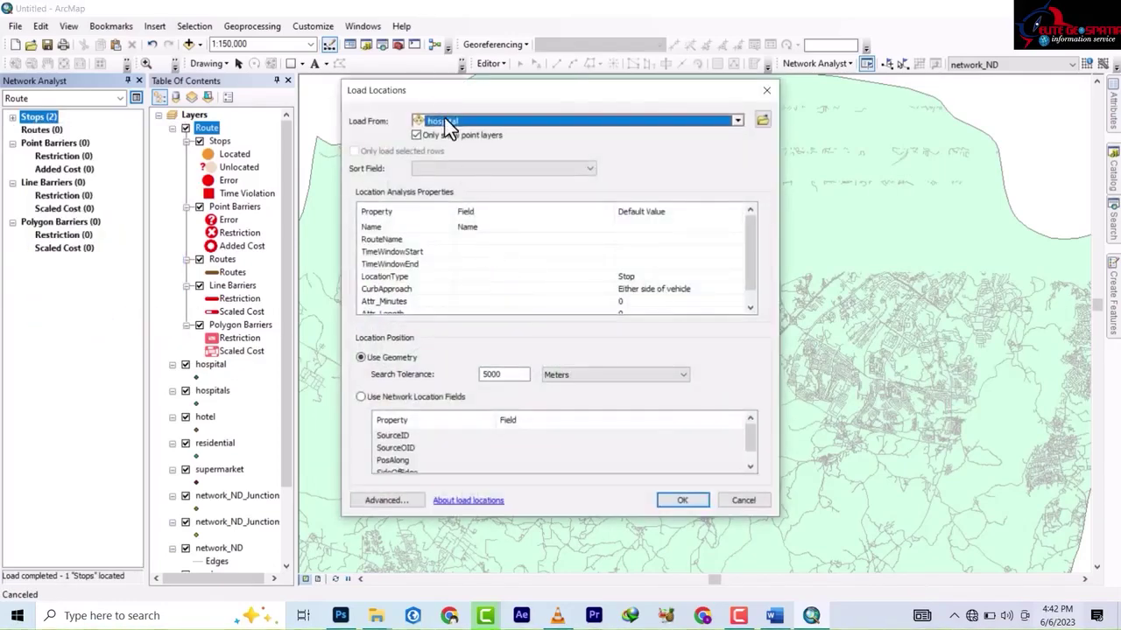
click(445, 120)
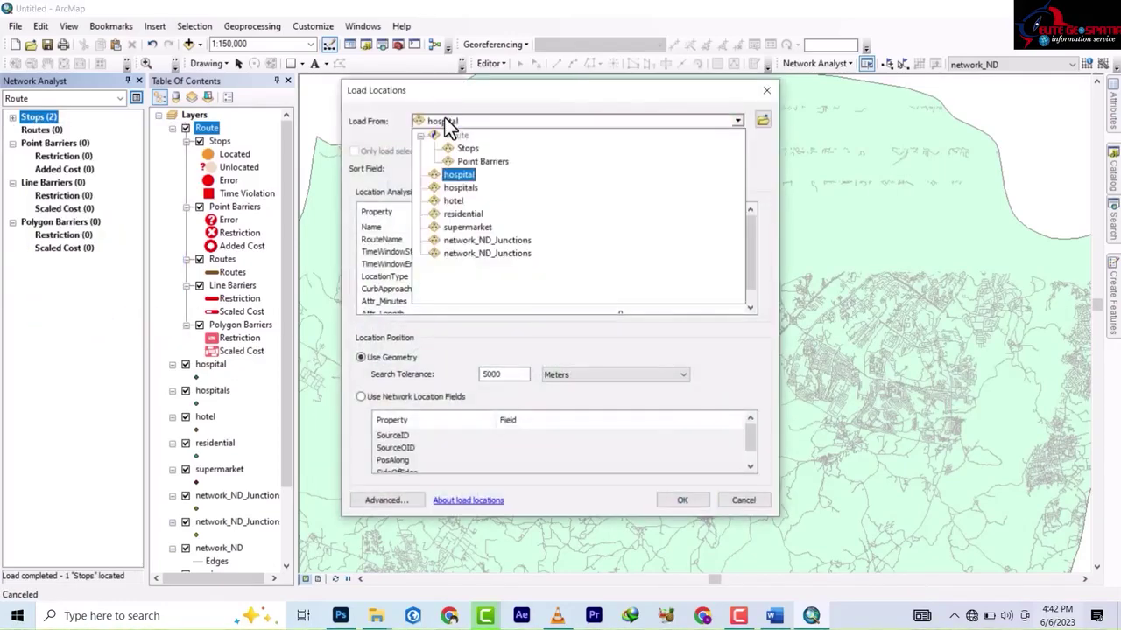
click(475, 229)
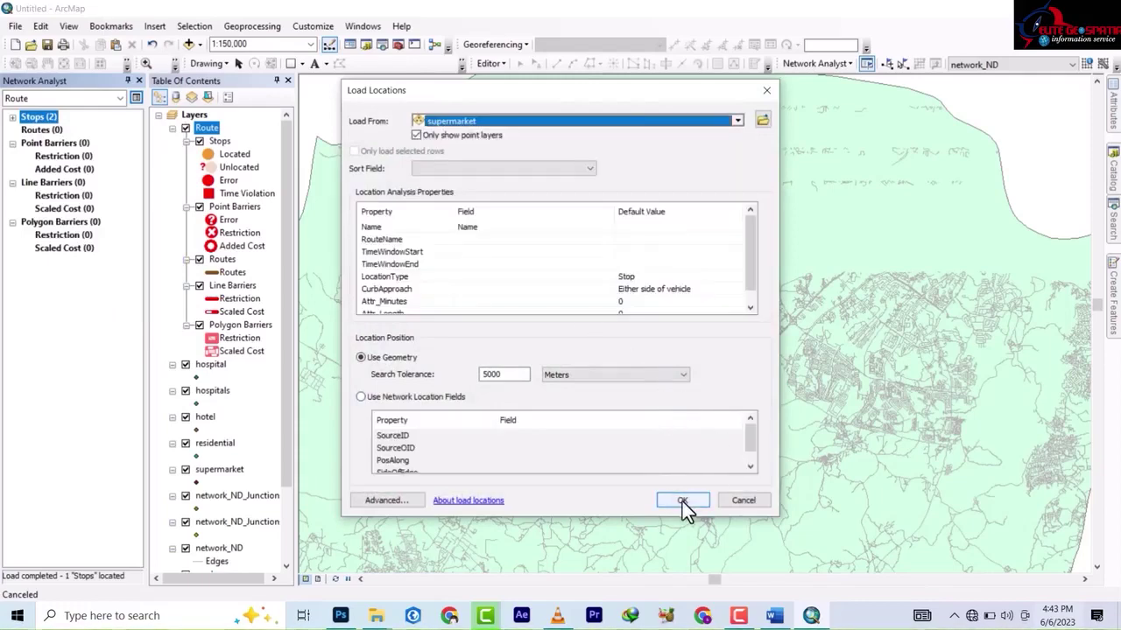
click(683, 500)
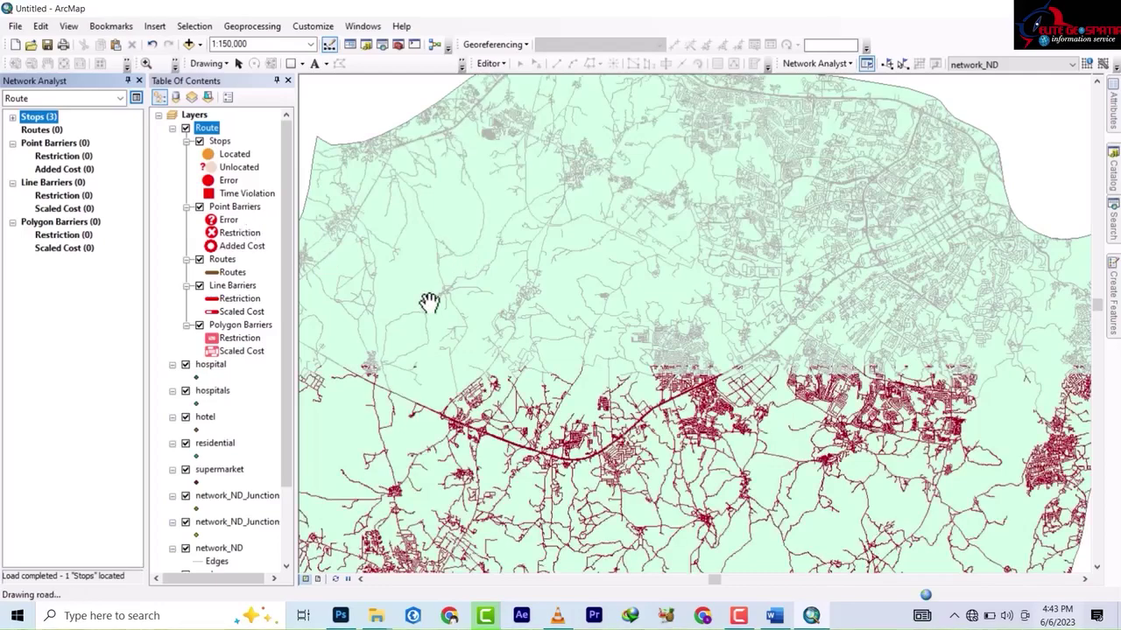
Hide the hospital layer and symbolize the hospitals layer with a blue Circle 2 marker of size 18
click(185, 365)
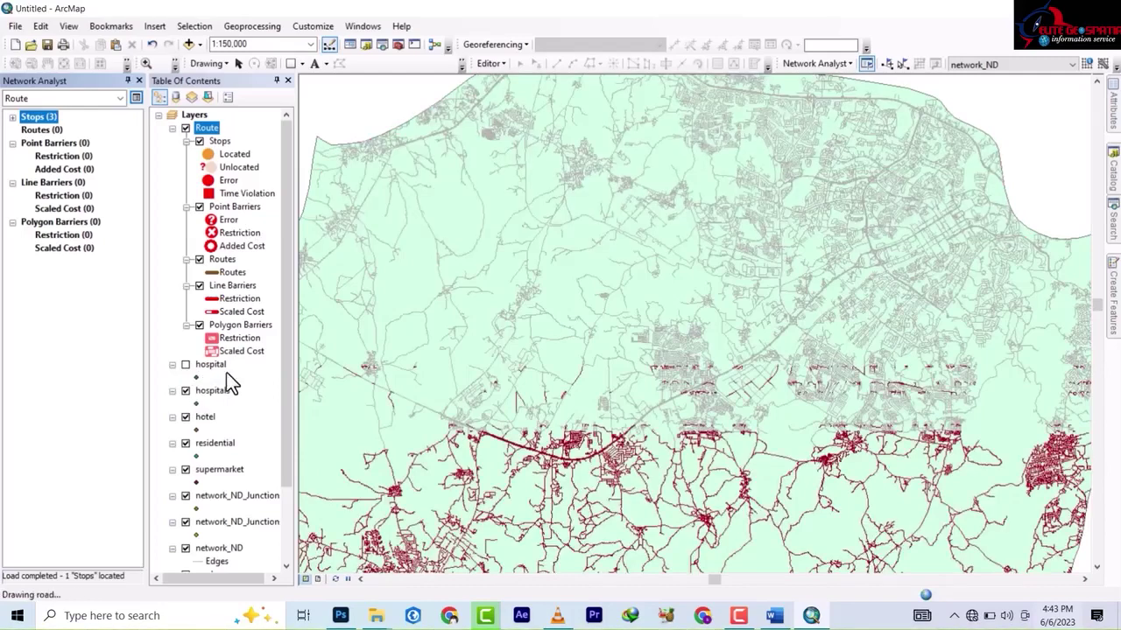
click(194, 403)
double_click(195, 404)
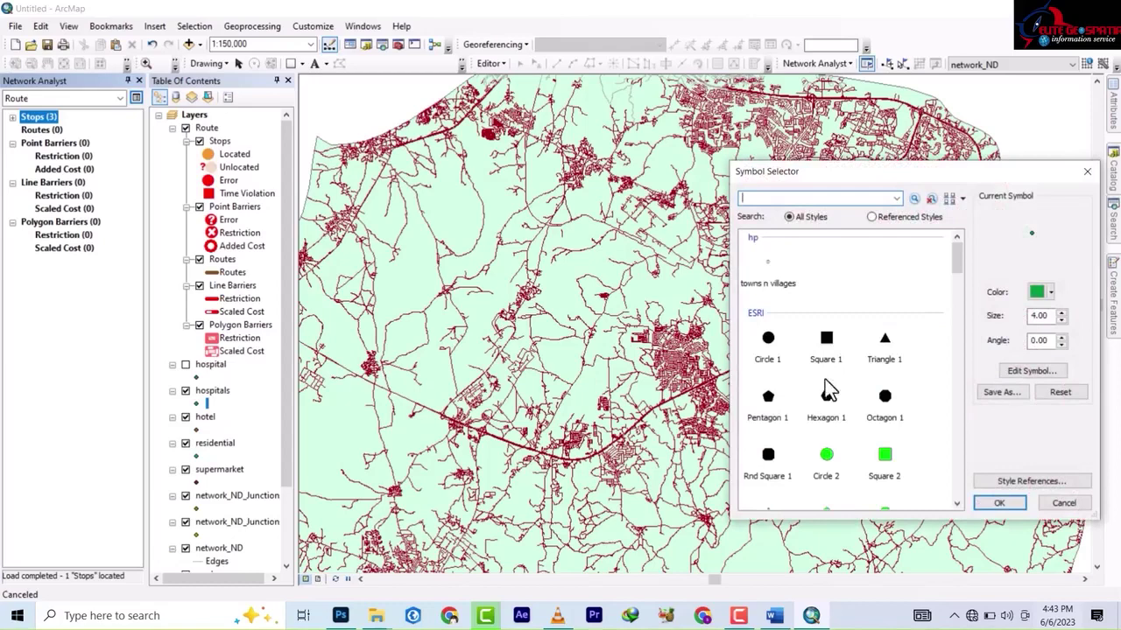
click(827, 455)
click(1044, 293)
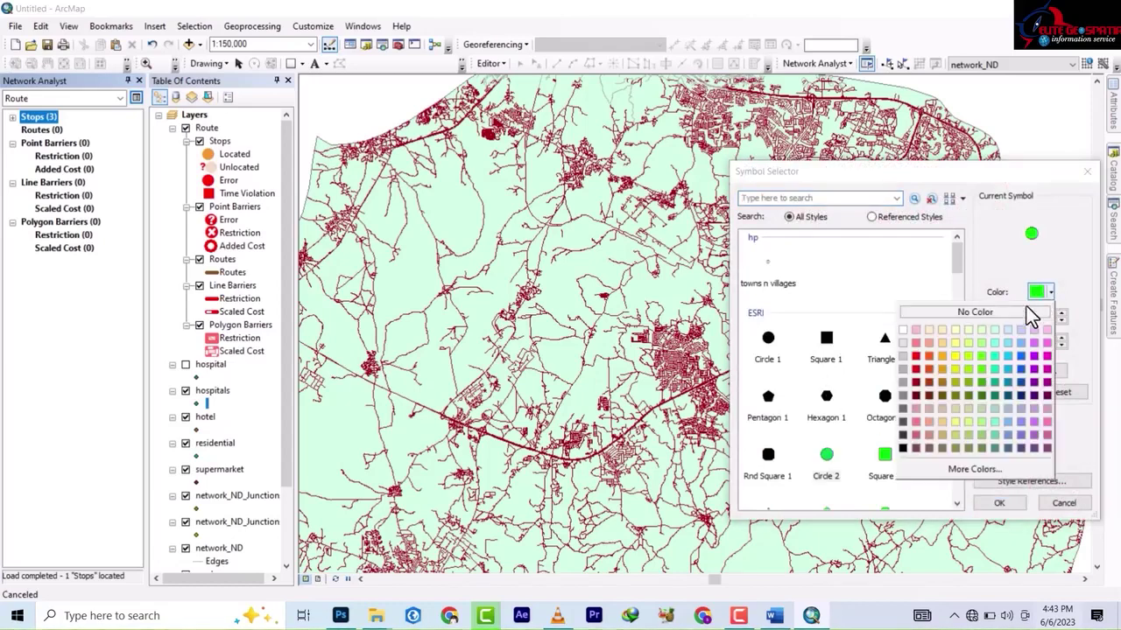
click(1017, 361)
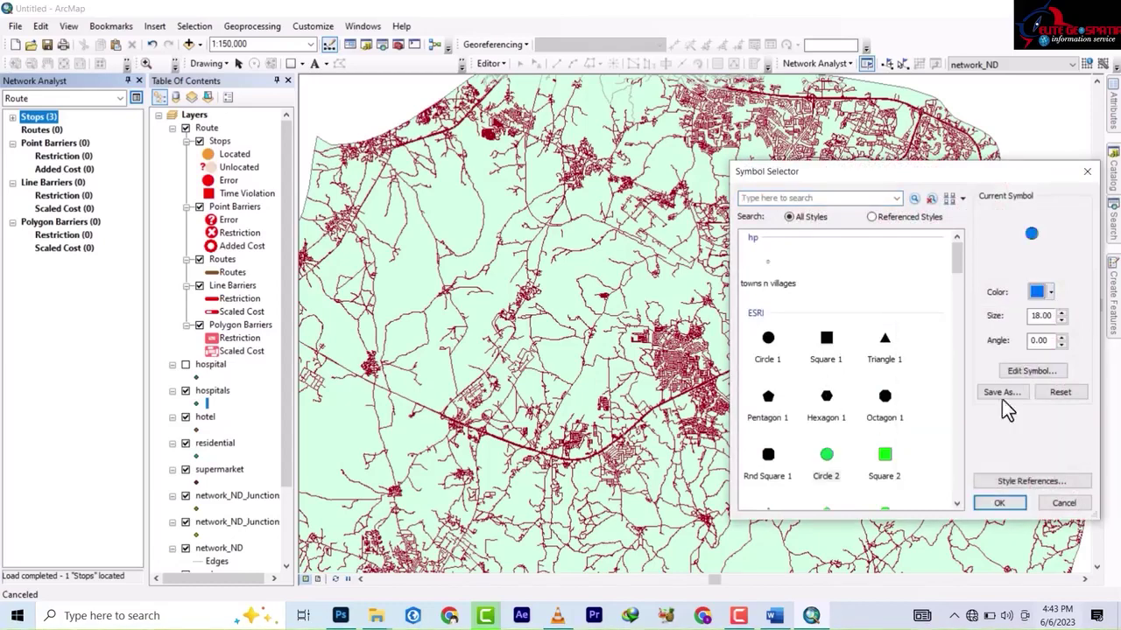
click(998, 503)
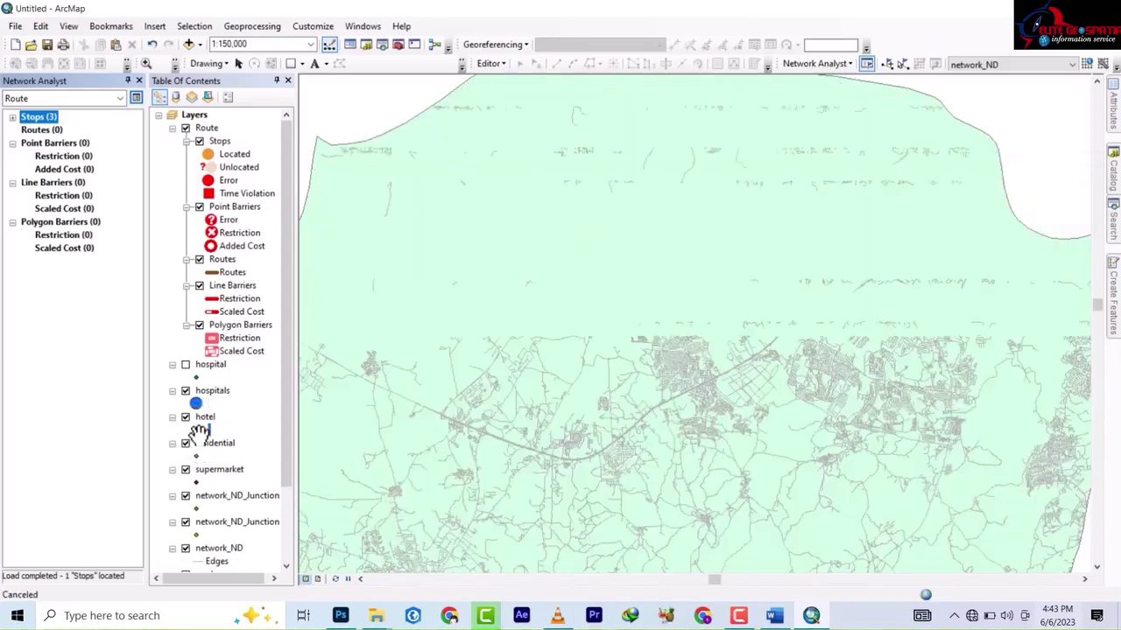
Symbolize the hotel layer with a yellow Octagon 1 marker of size 18
click(207, 428)
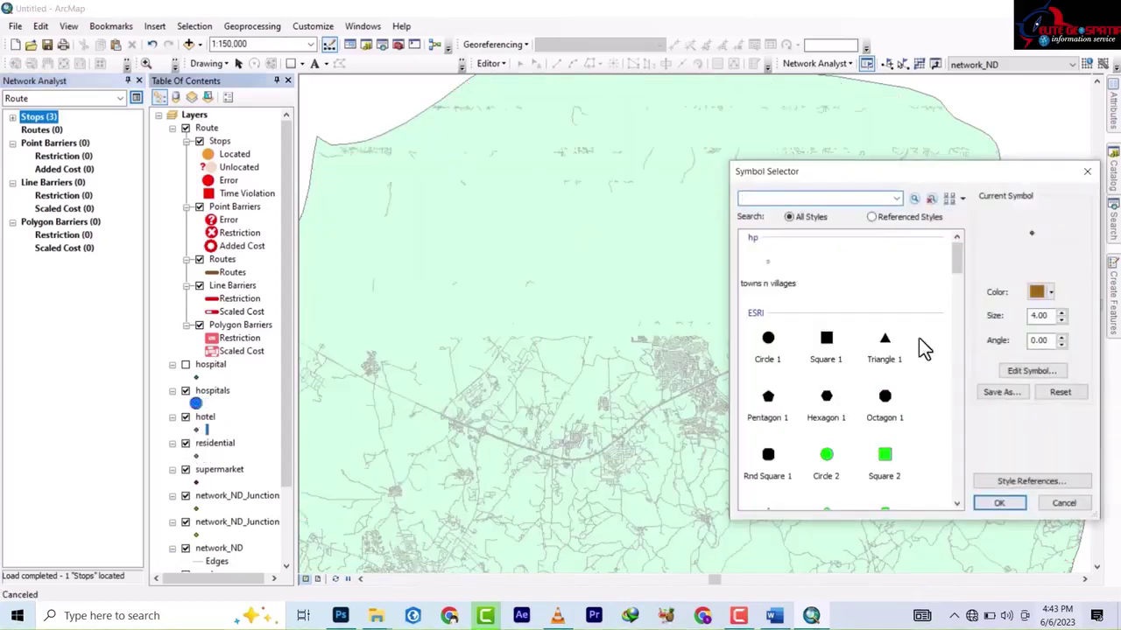
click(885, 408)
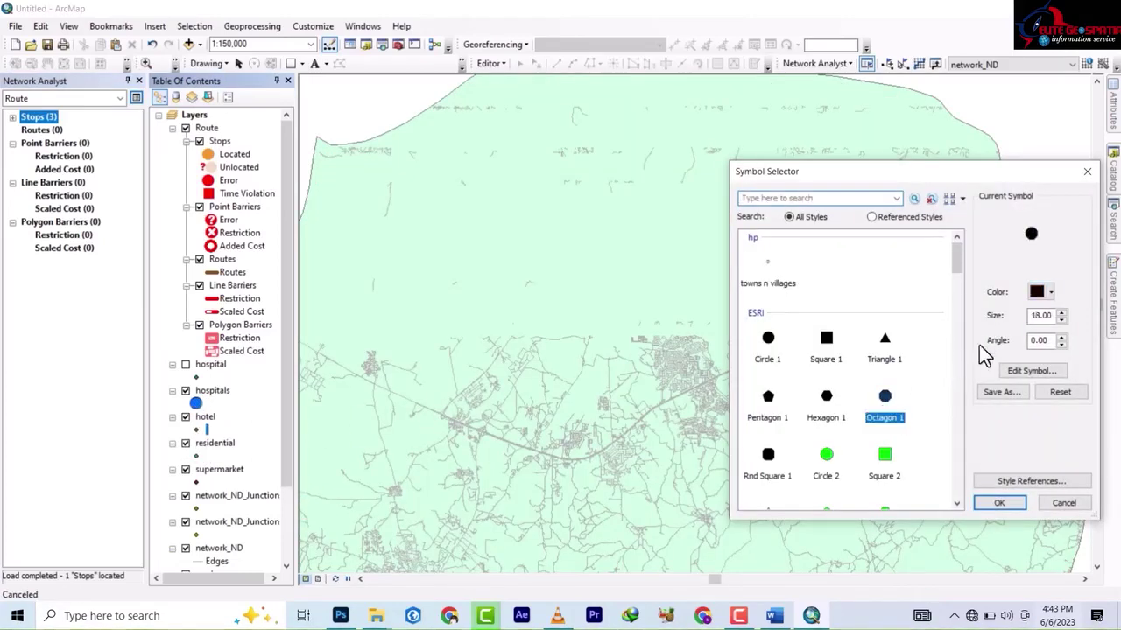
click(1046, 294)
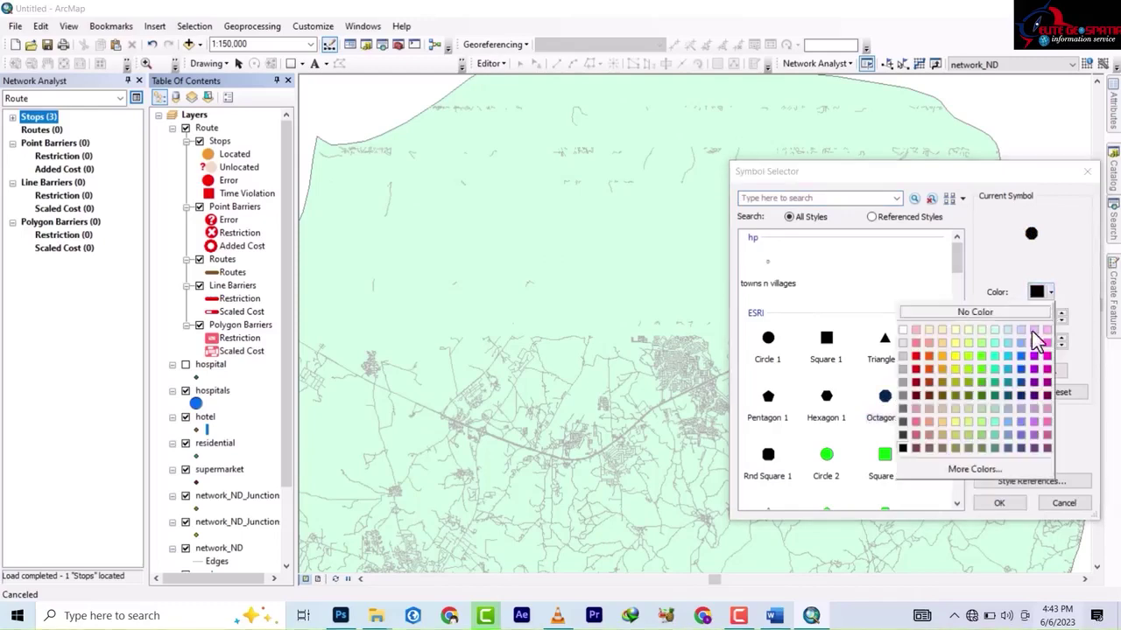
click(957, 359)
click(999, 502)
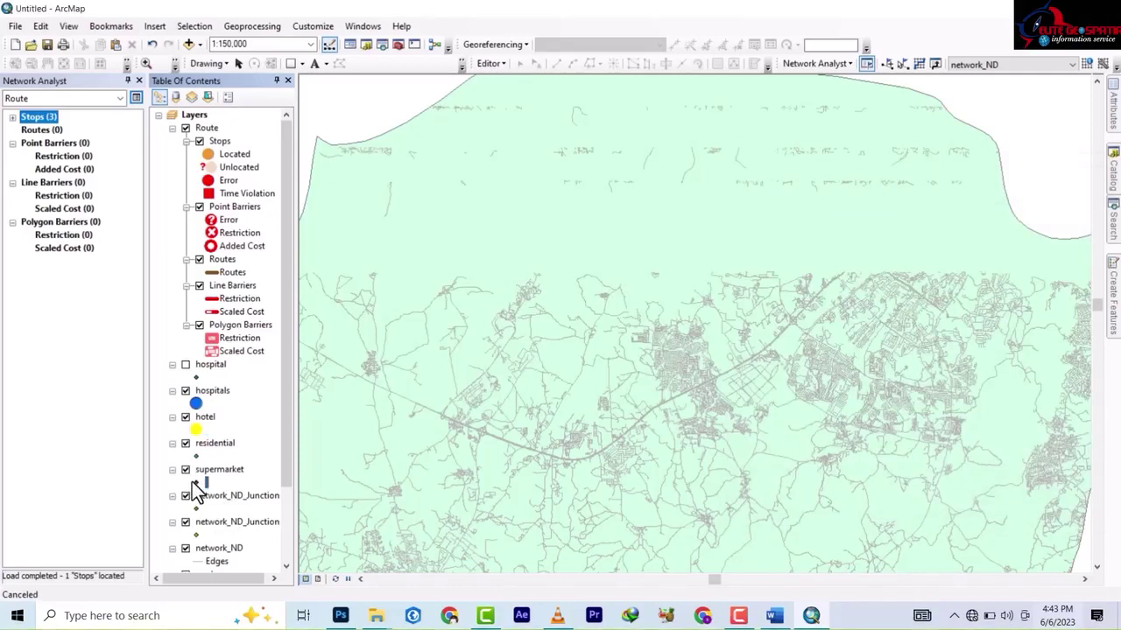
Symbolize the supermarket layer with a red Hexagon 2 marker of size 18
click(206, 482)
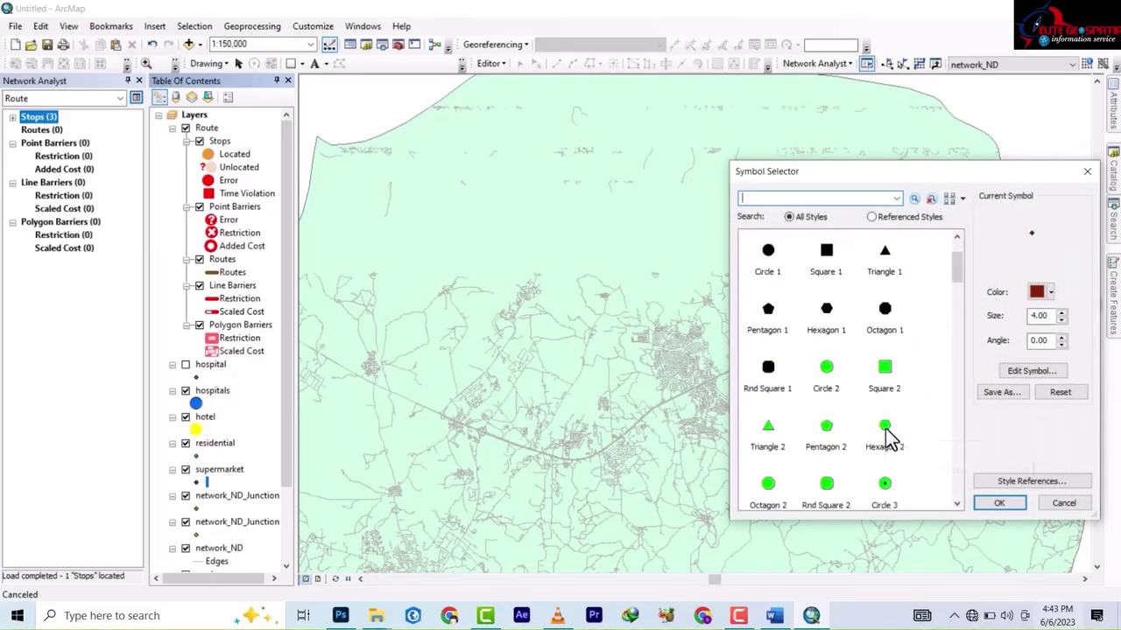
click(884, 426)
click(1040, 293)
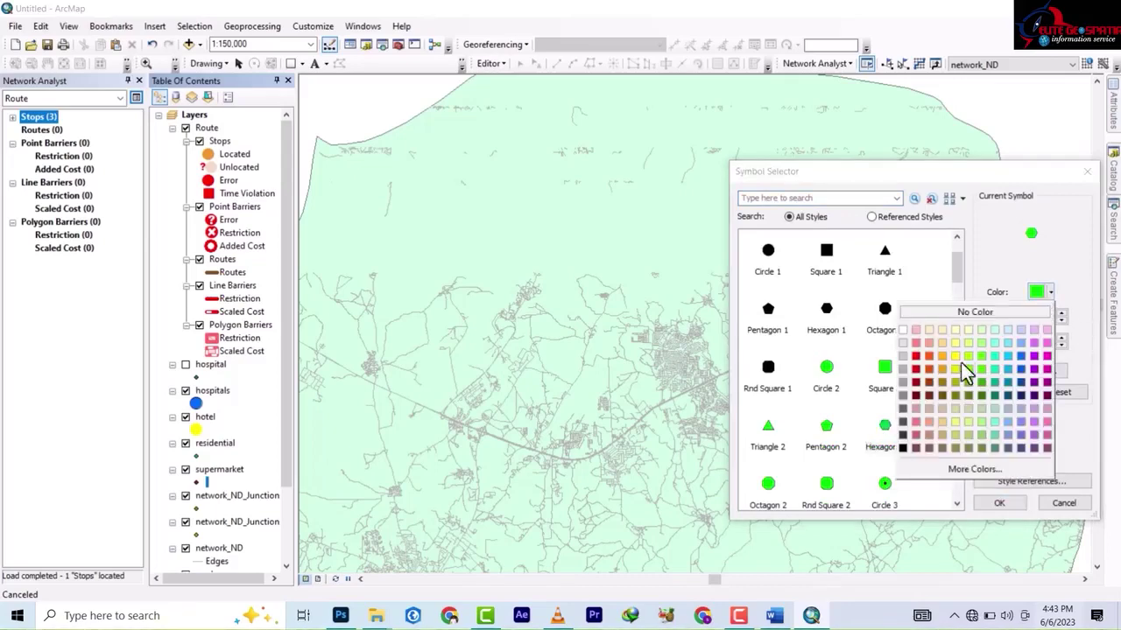
click(921, 372)
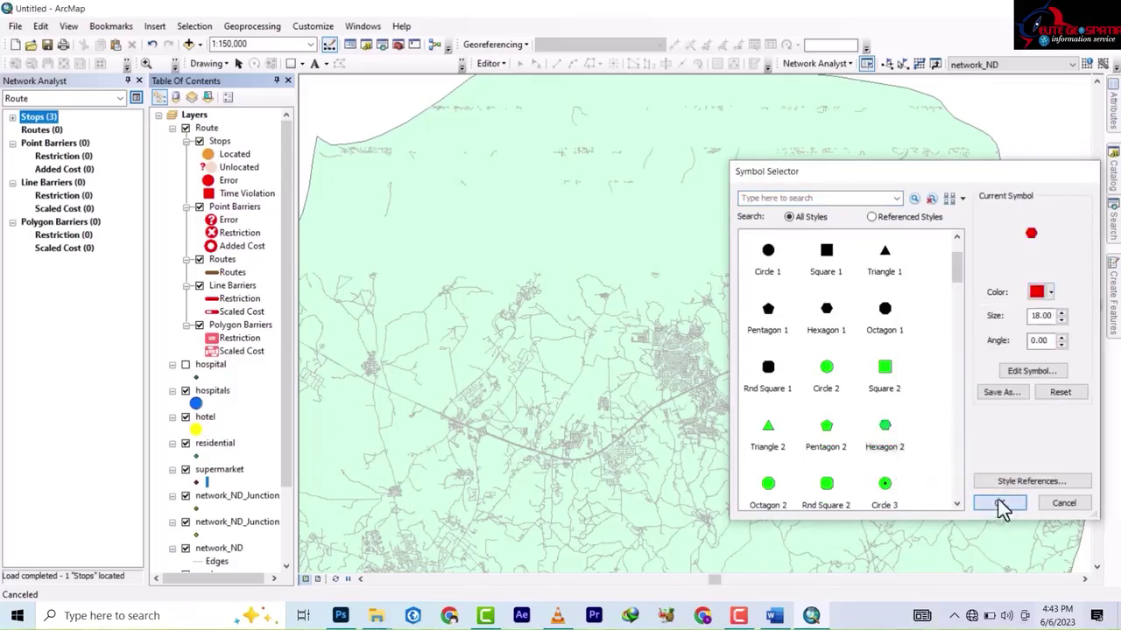
click(999, 504)
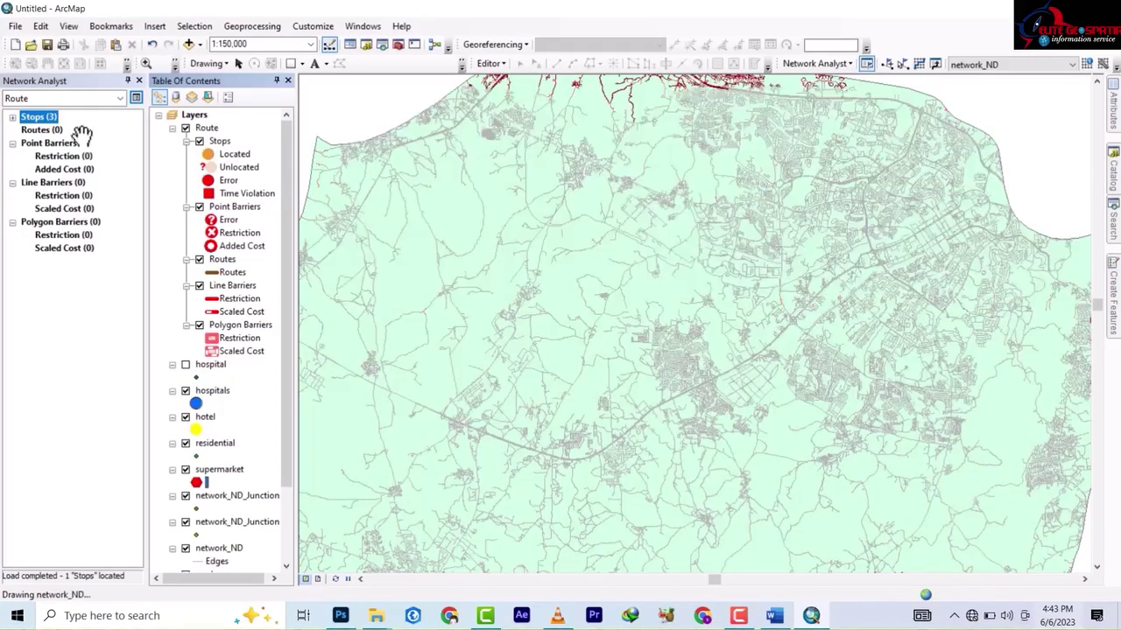
Set the route analysis impedance to Minutes (Minutes) and solve the route through the three stops
scroll(663, 307, up, 1)
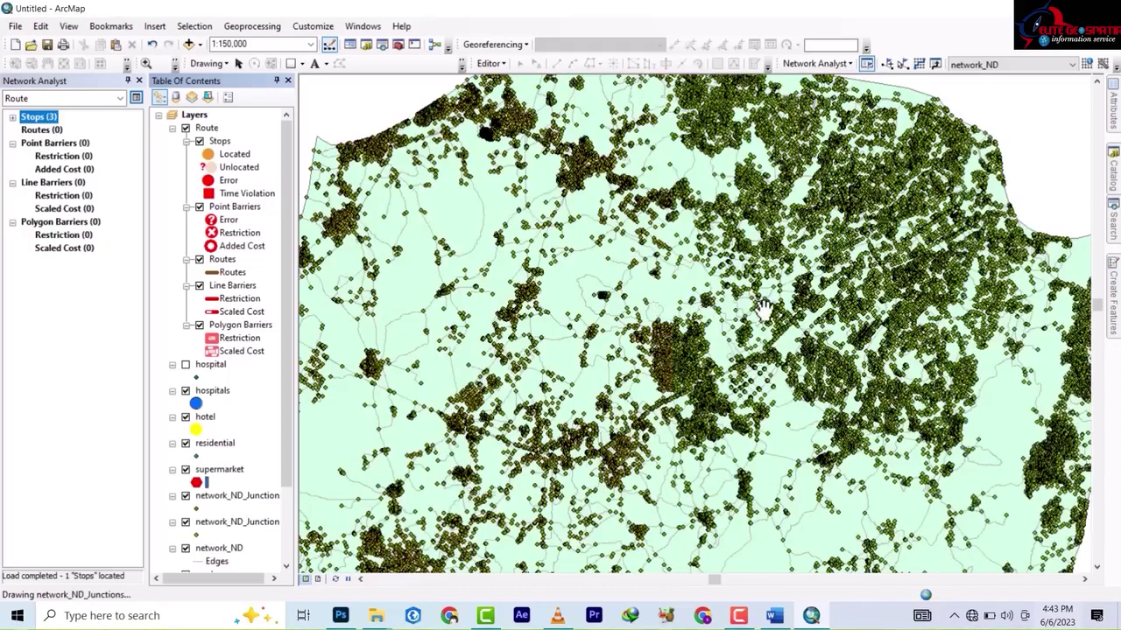
scroll(620, 305, up, 1)
scroll(619, 305, up, 2)
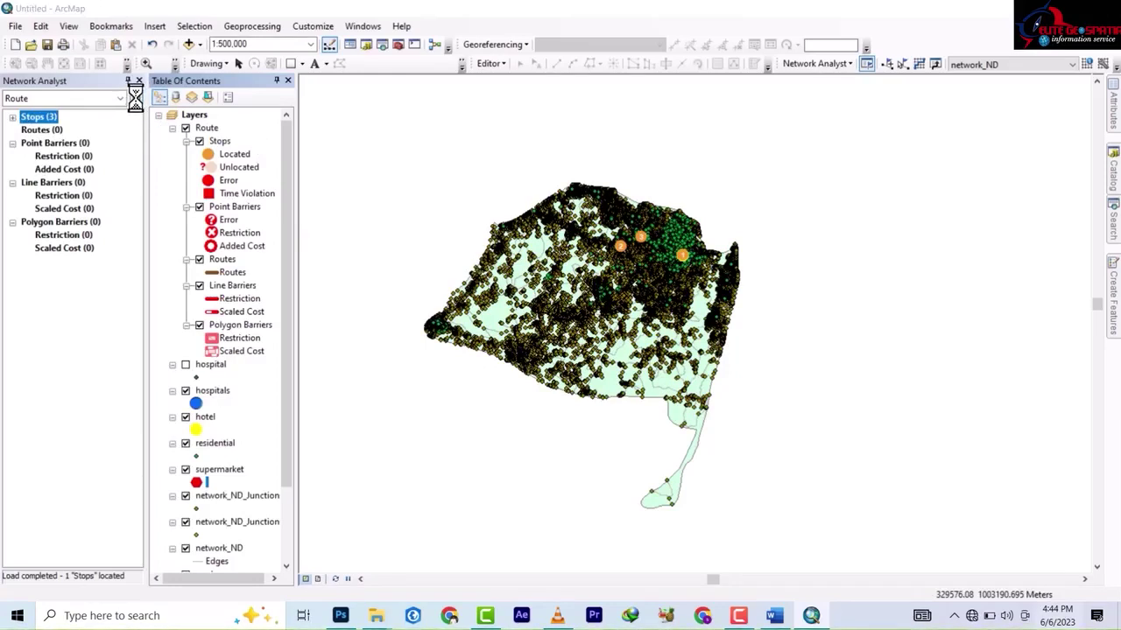
click(135, 98)
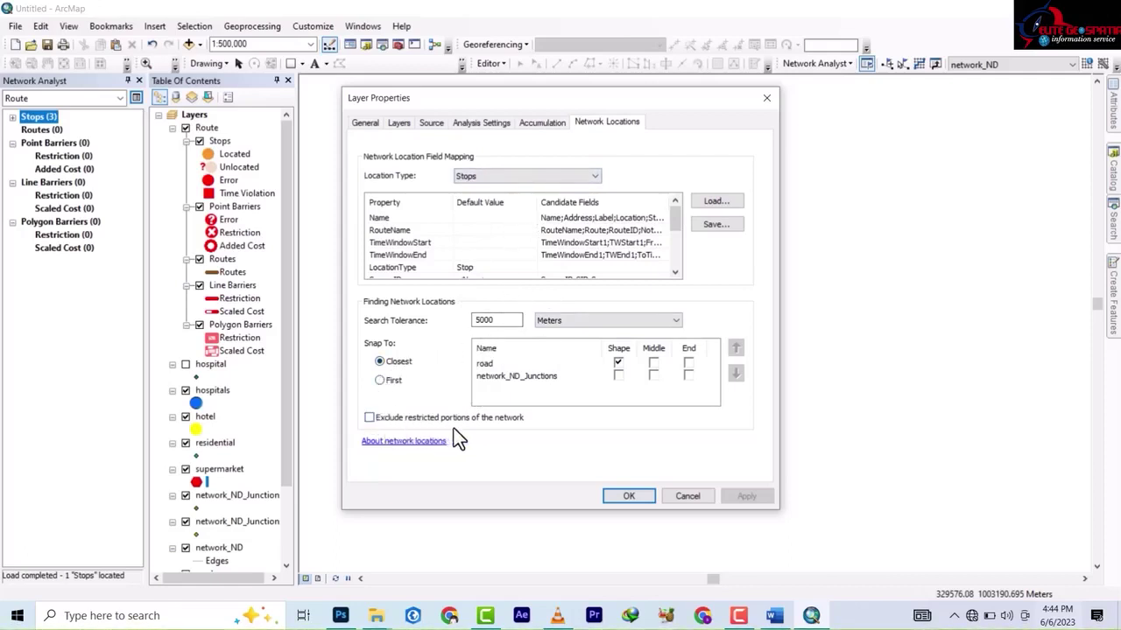
click(536, 124)
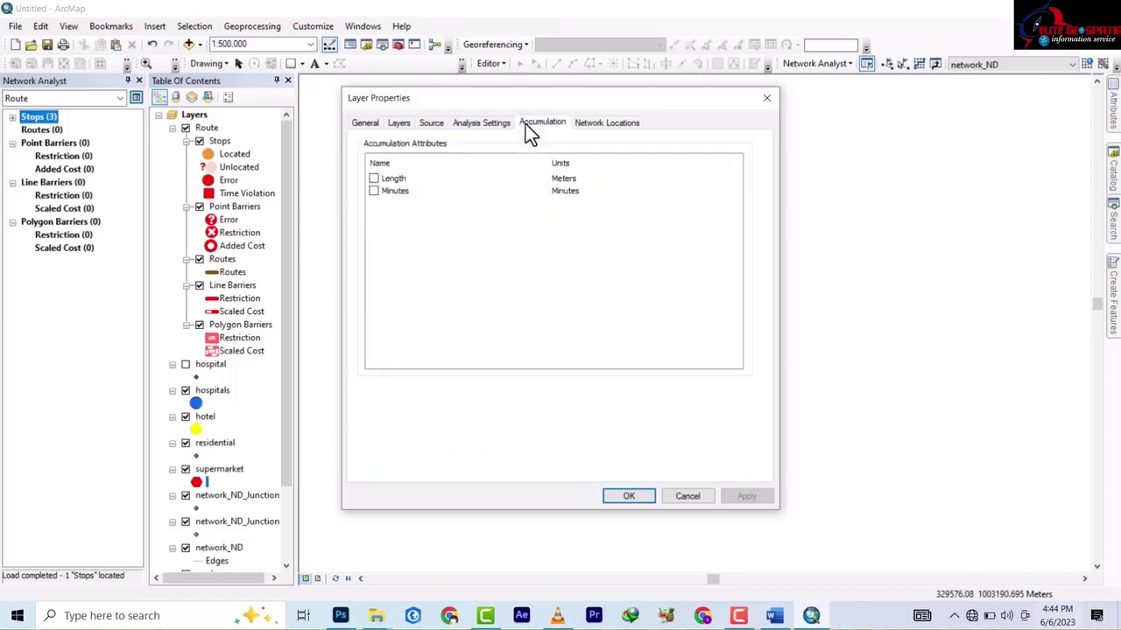
click(475, 123)
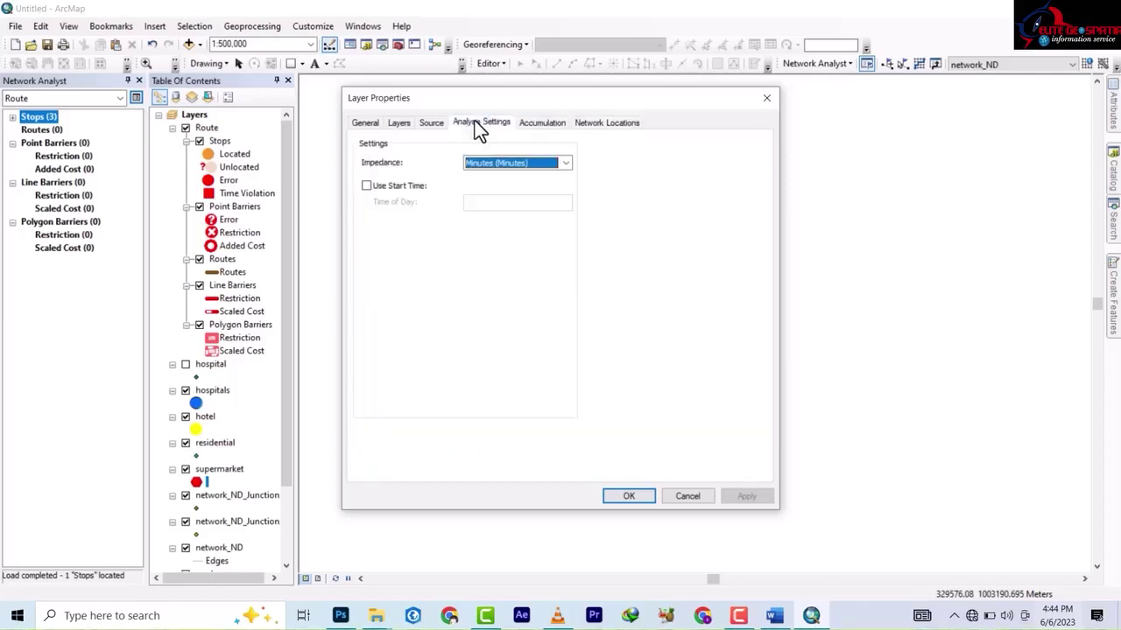
click(514, 168)
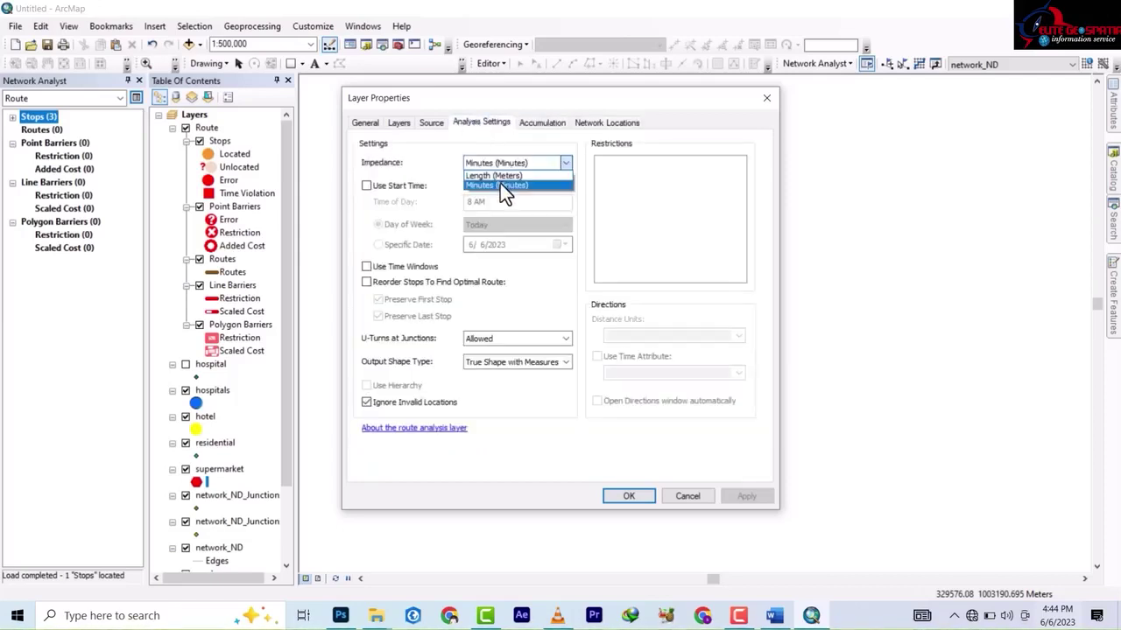
click(500, 183)
click(499, 167)
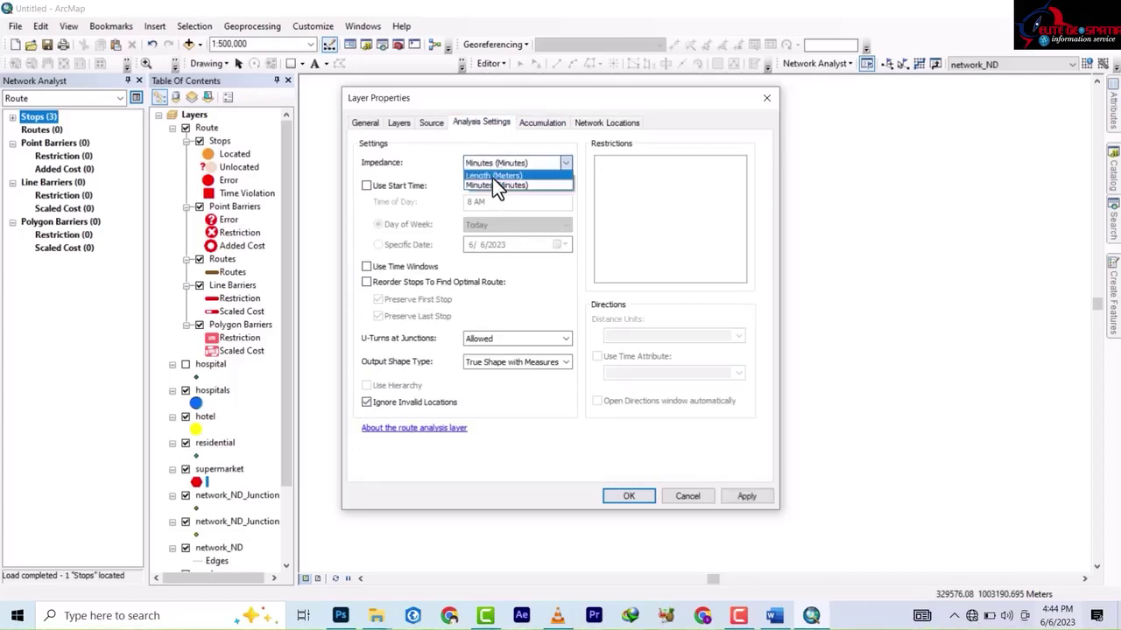
click(497, 186)
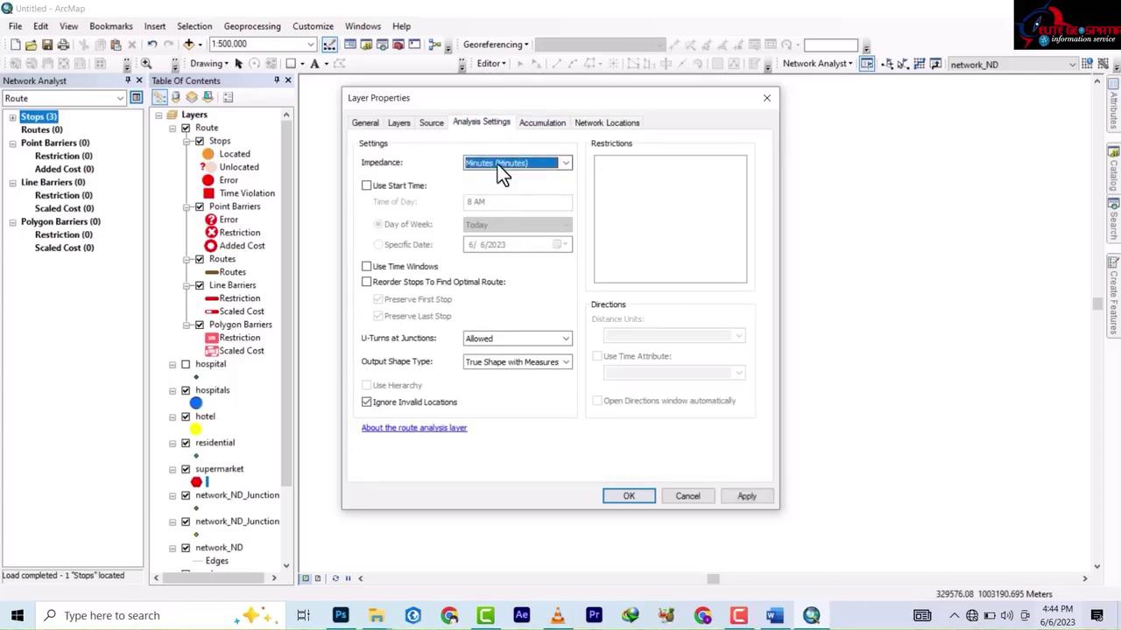
click(630, 497)
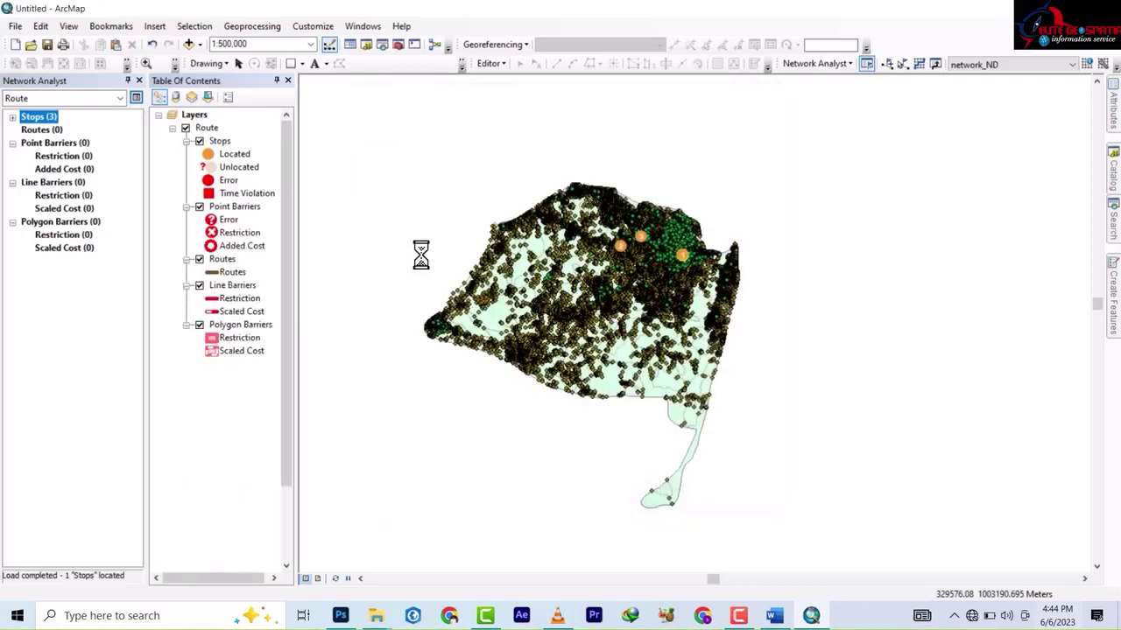
click(920, 65)
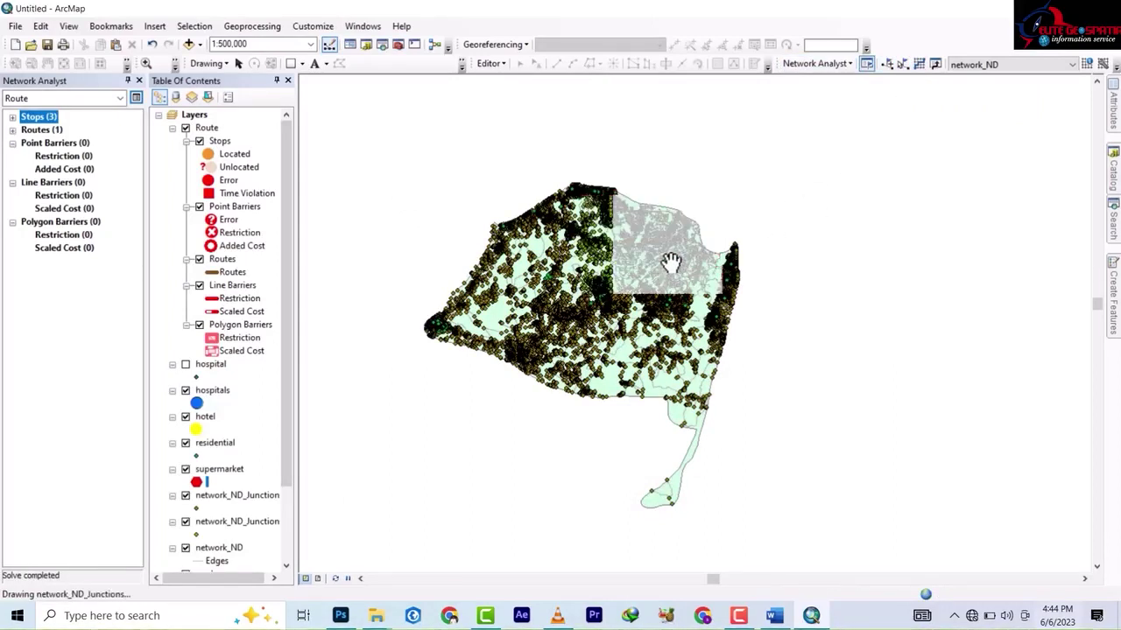
Examine the solved route on the map between the hotel, hospitals and supermarket stops
scroll(696, 273, up, 2)
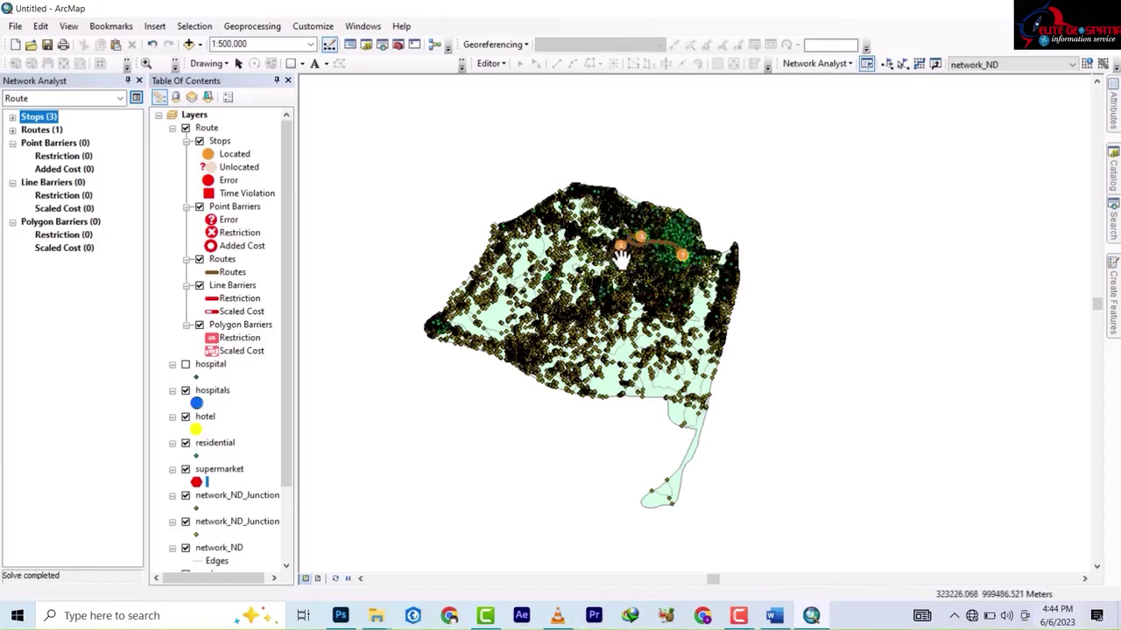
scroll(656, 232, up, 3)
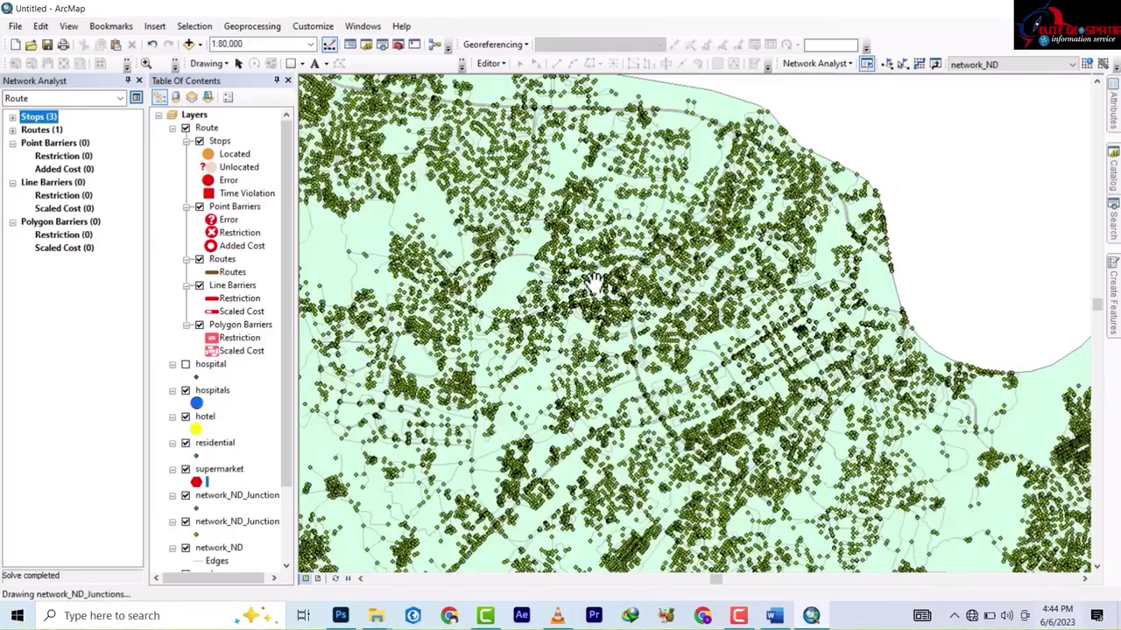
drag(591, 283, 670, 285)
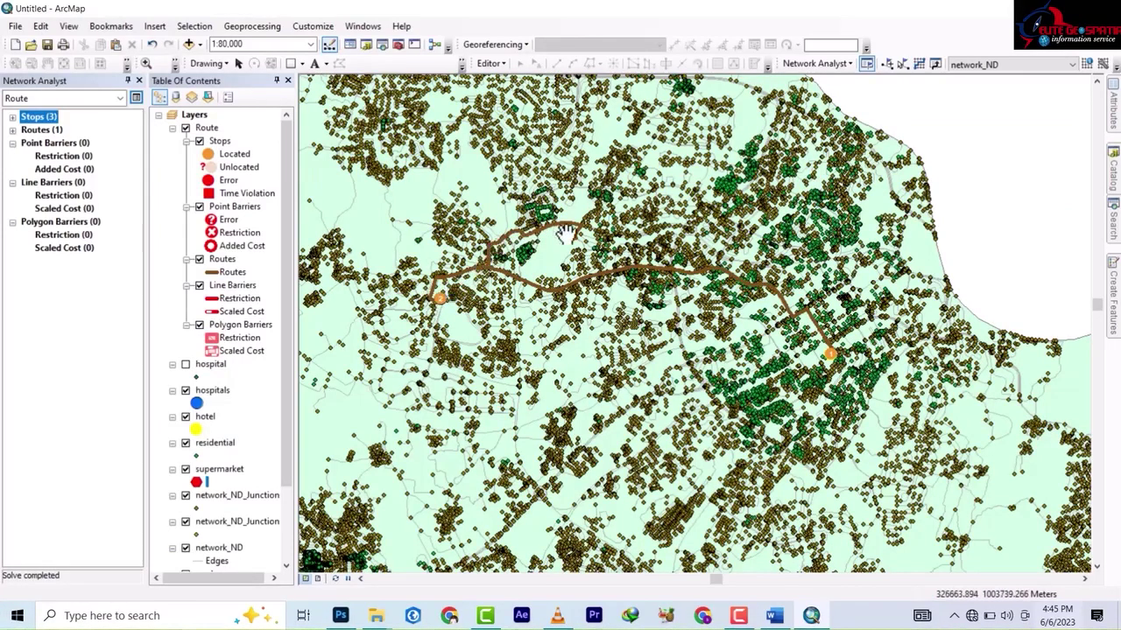
drag(568, 236, 569, 241)
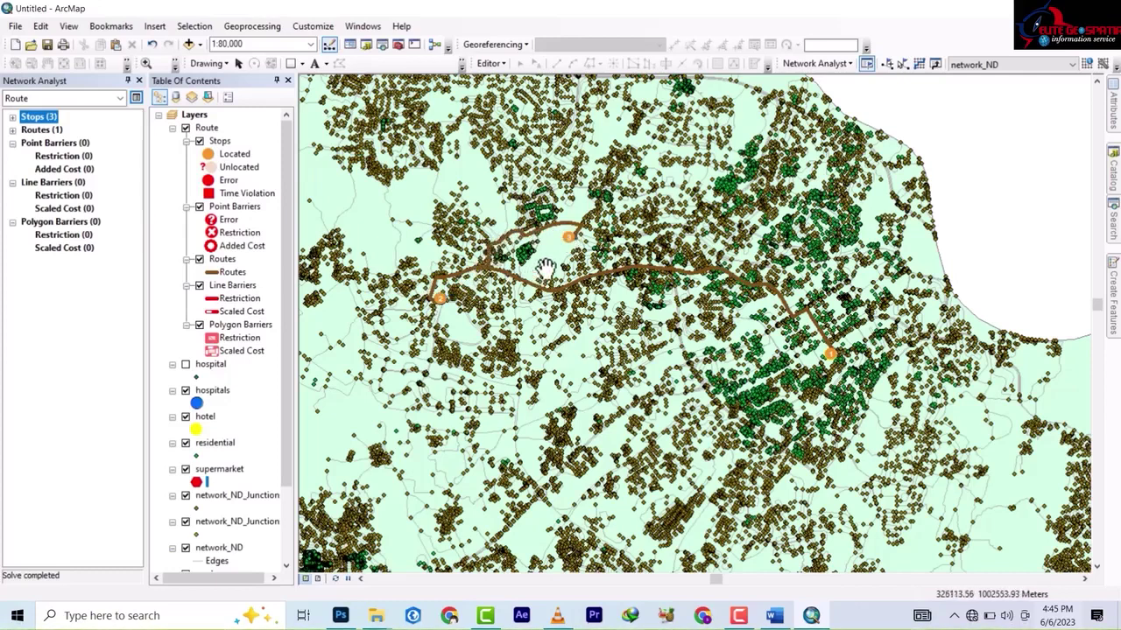
scroll(584, 241, up, 2)
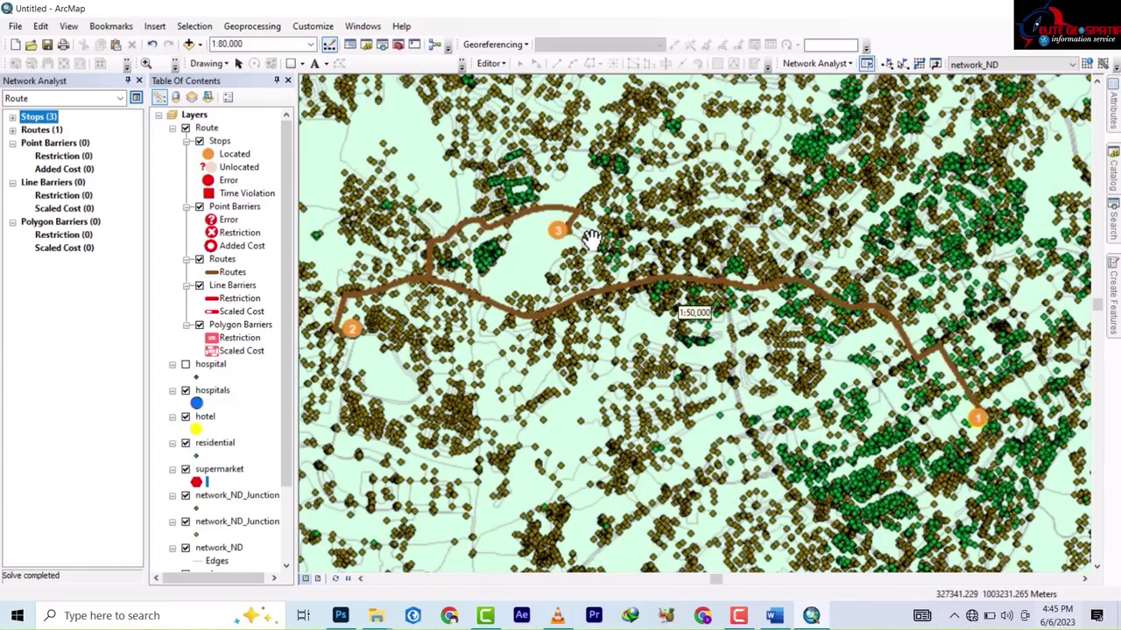
scroll(587, 238, up, 2)
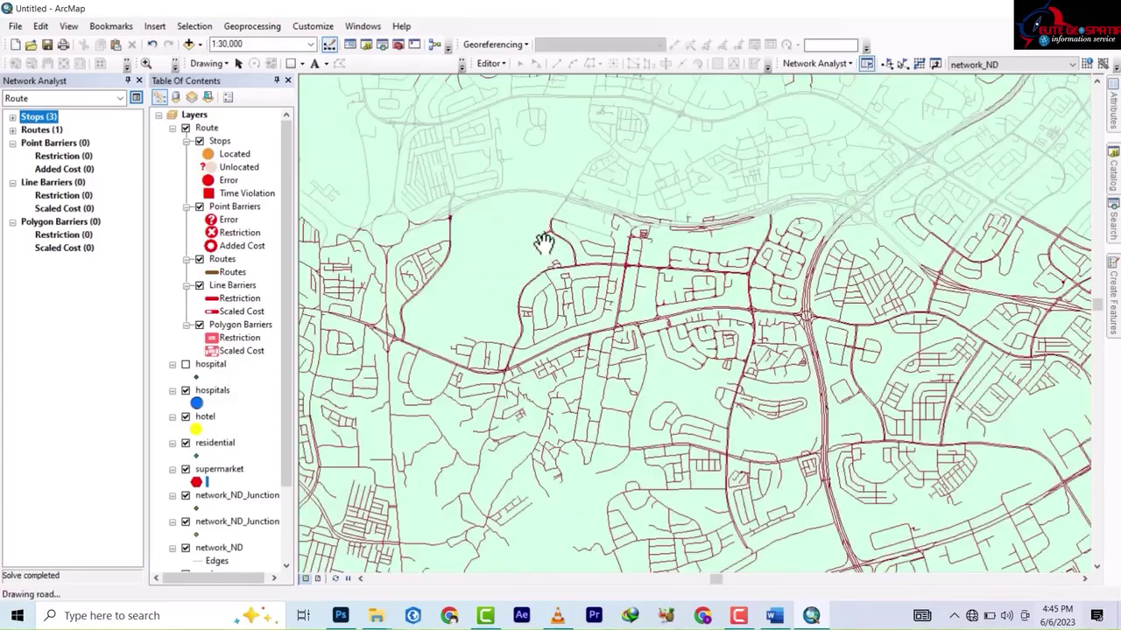
scroll(577, 213, down, 2)
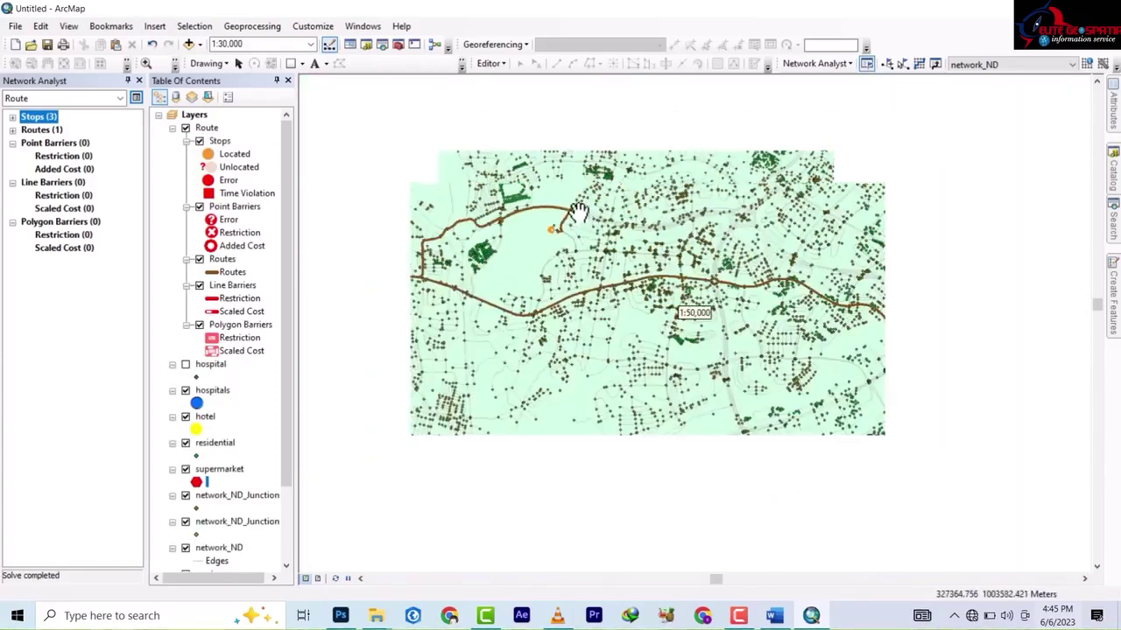
scroll(616, 227, down, 1)
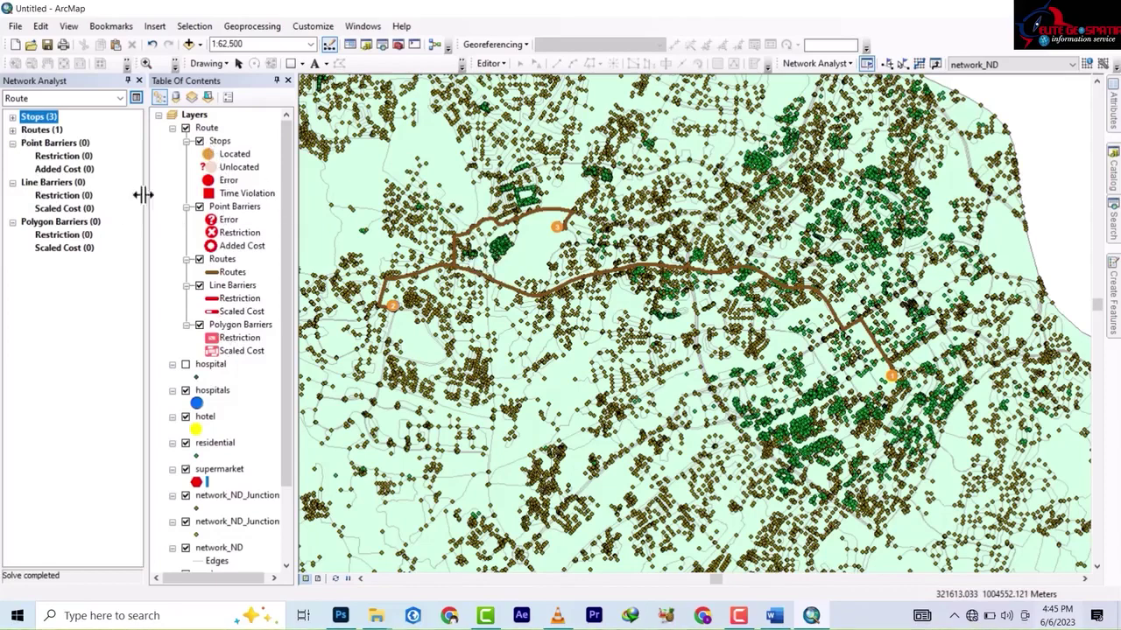
Select the solved Nicon - Shoprite route and try to generate driving directions for it
click(12, 130)
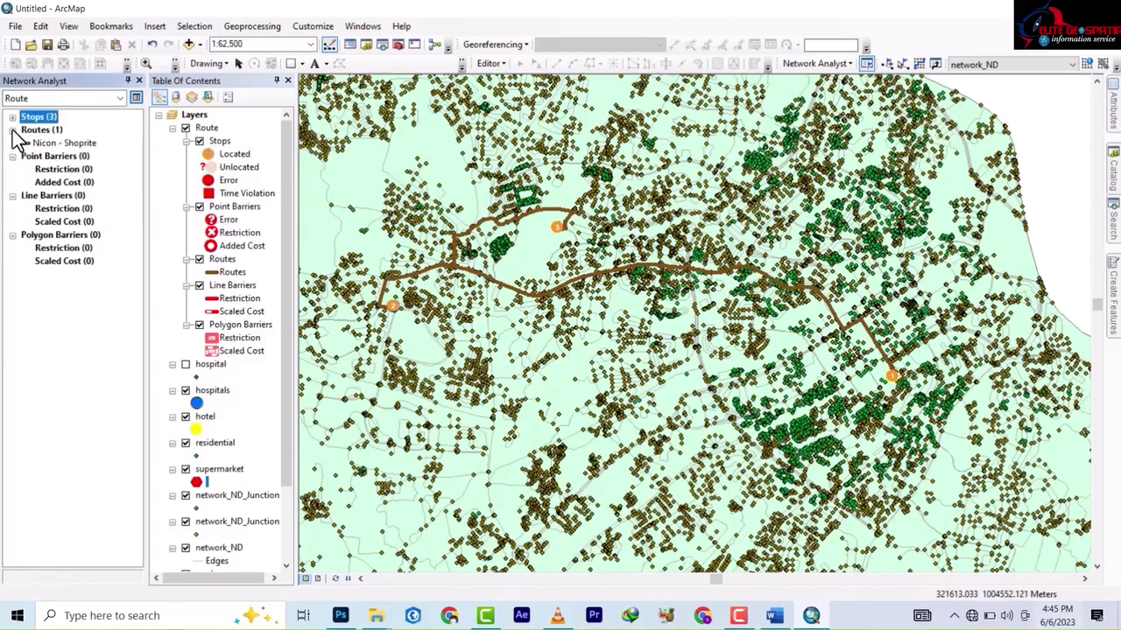
click(44, 143)
right_click(72, 142)
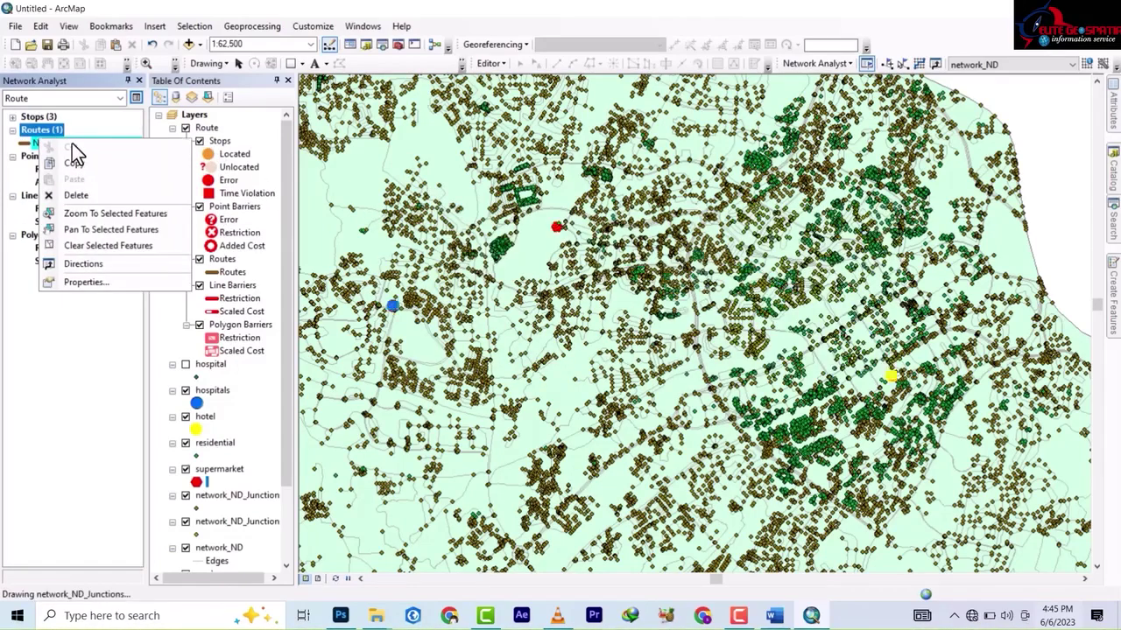
click(96, 261)
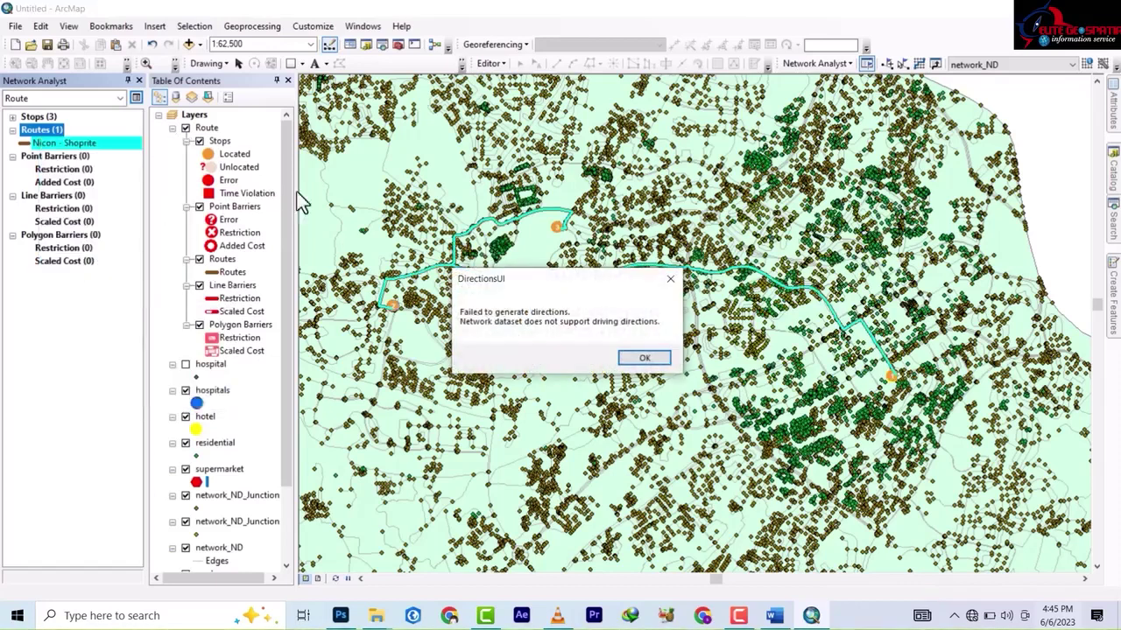
click(643, 359)
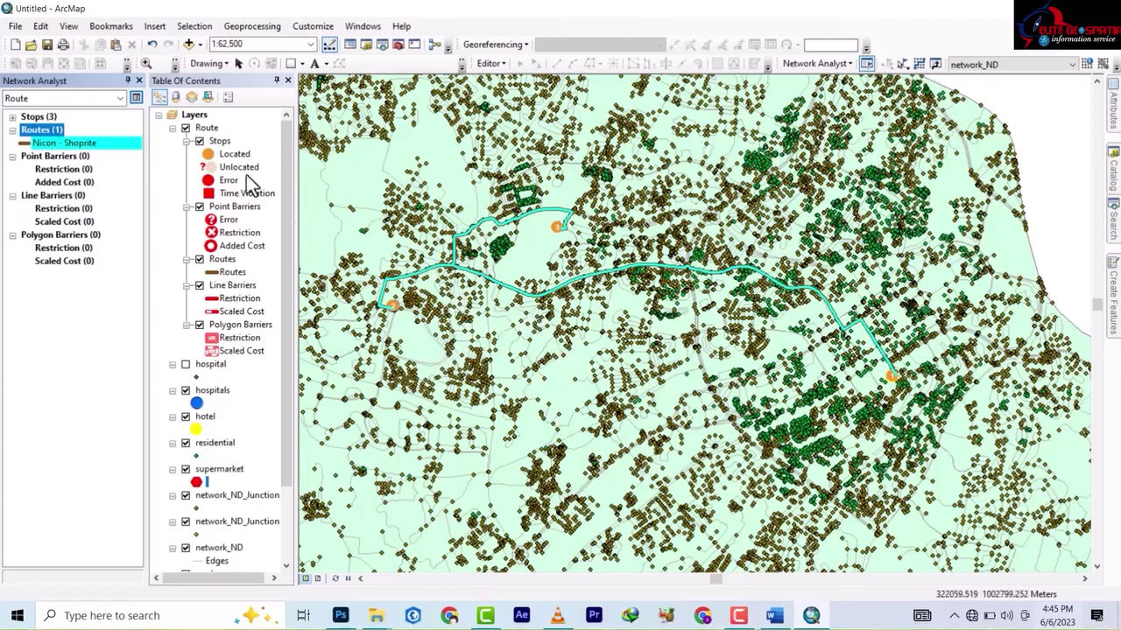
right_click(111, 144)
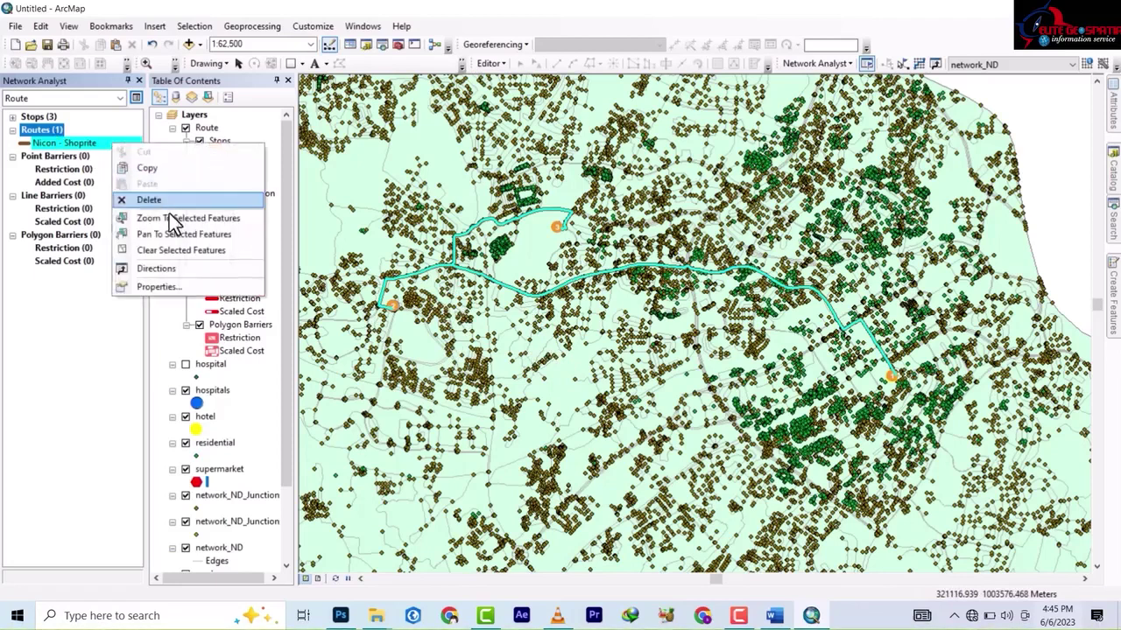
click(208, 128)
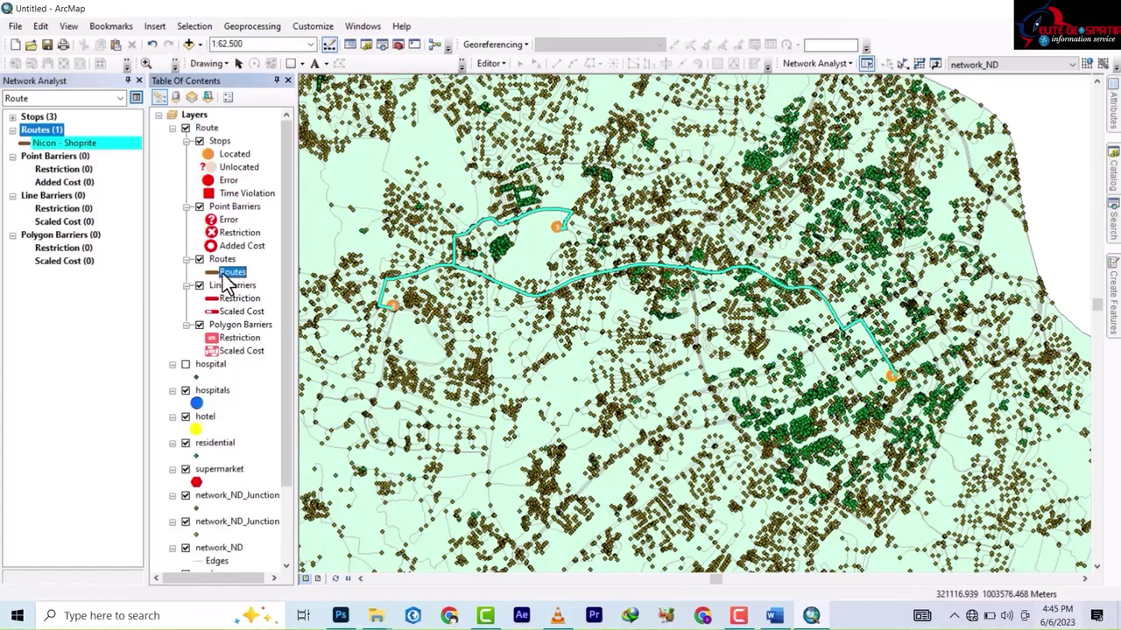
right_click(219, 260)
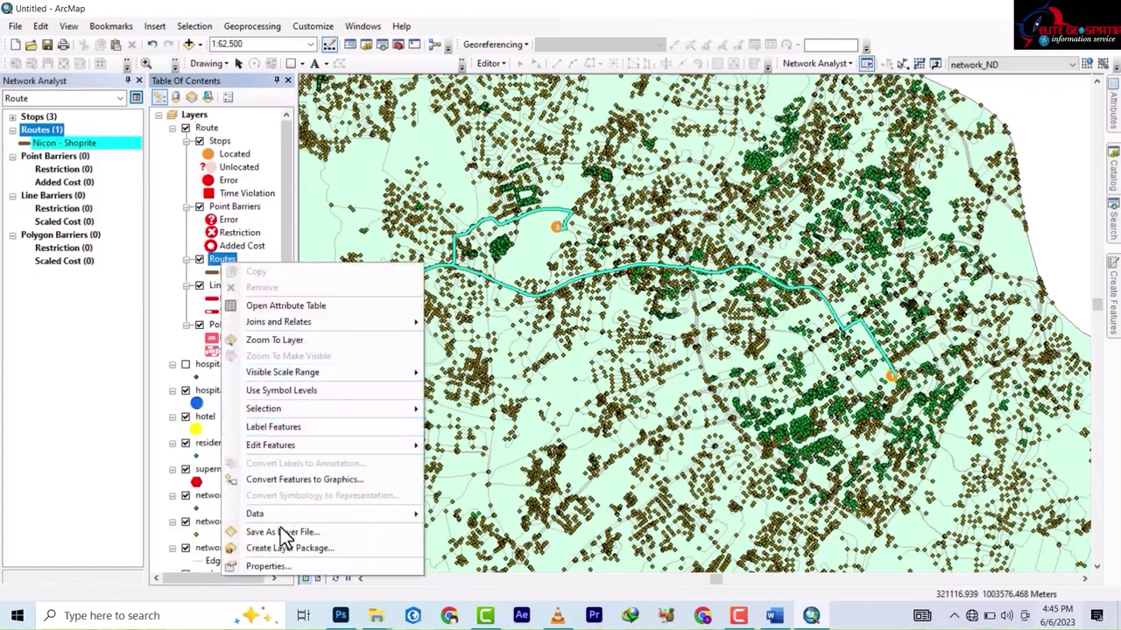
mouse_move(282, 518)
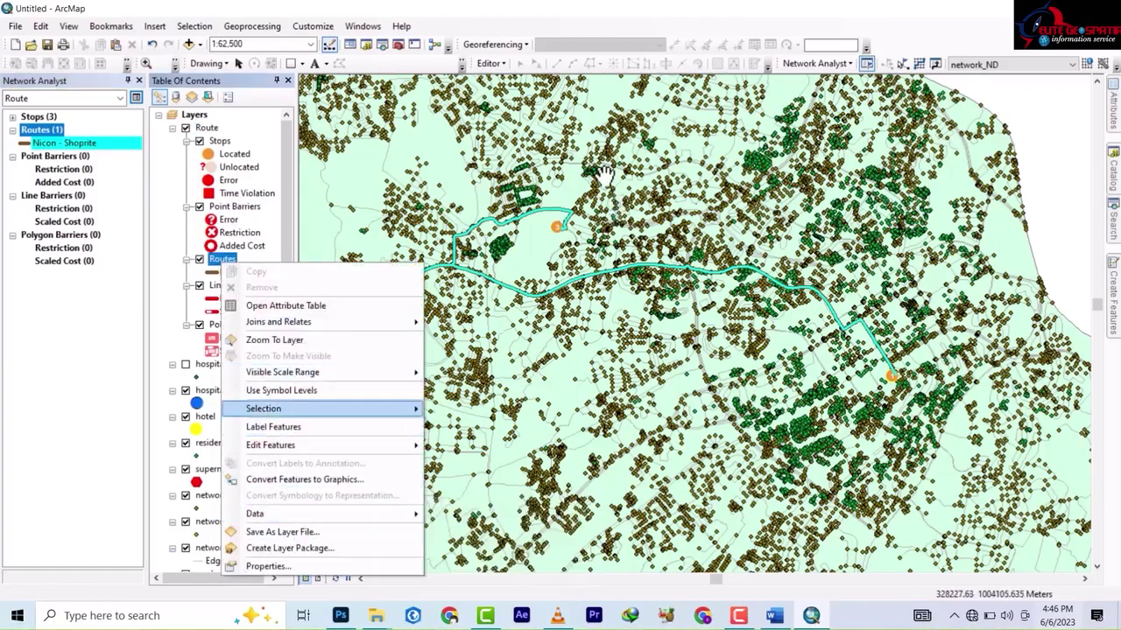
mouse_move(263, 409)
click(800, 65)
click(800, 65)
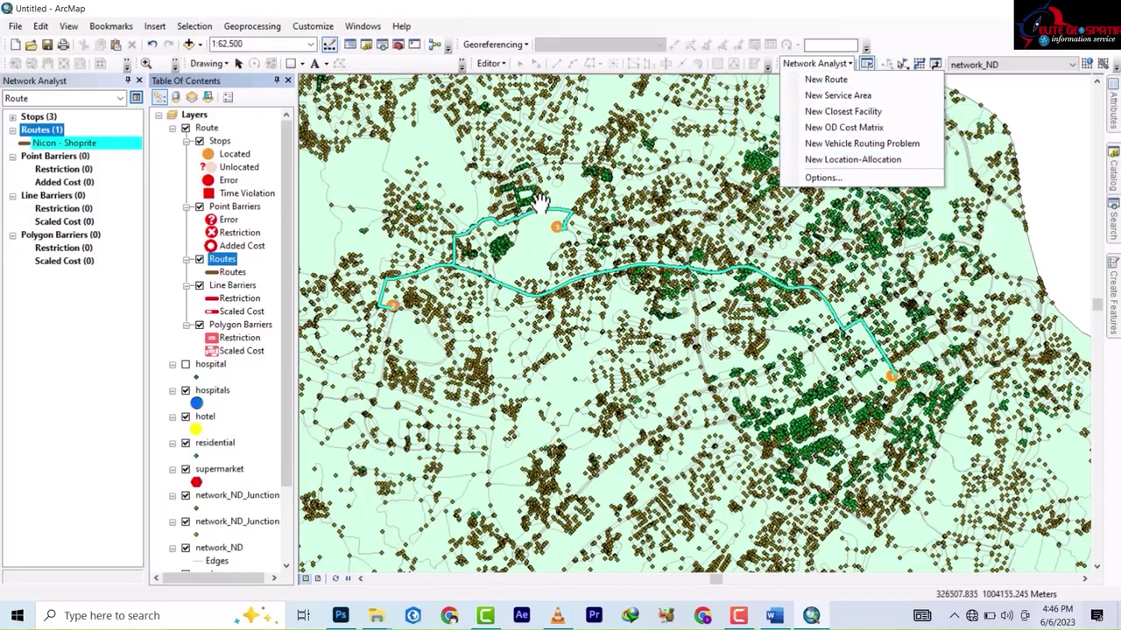
mouse_move(541, 207)
mouse_down()
mouse_move(537, 168)
mouse_move(581, 225)
mouse_up()
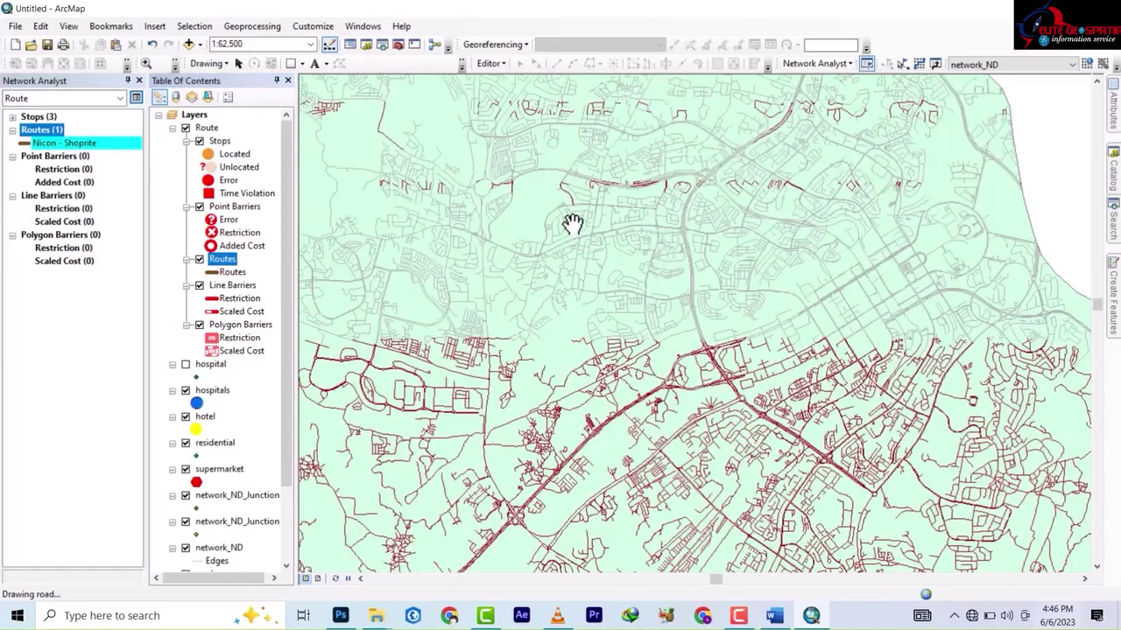
scroll(572, 224, up, 3)
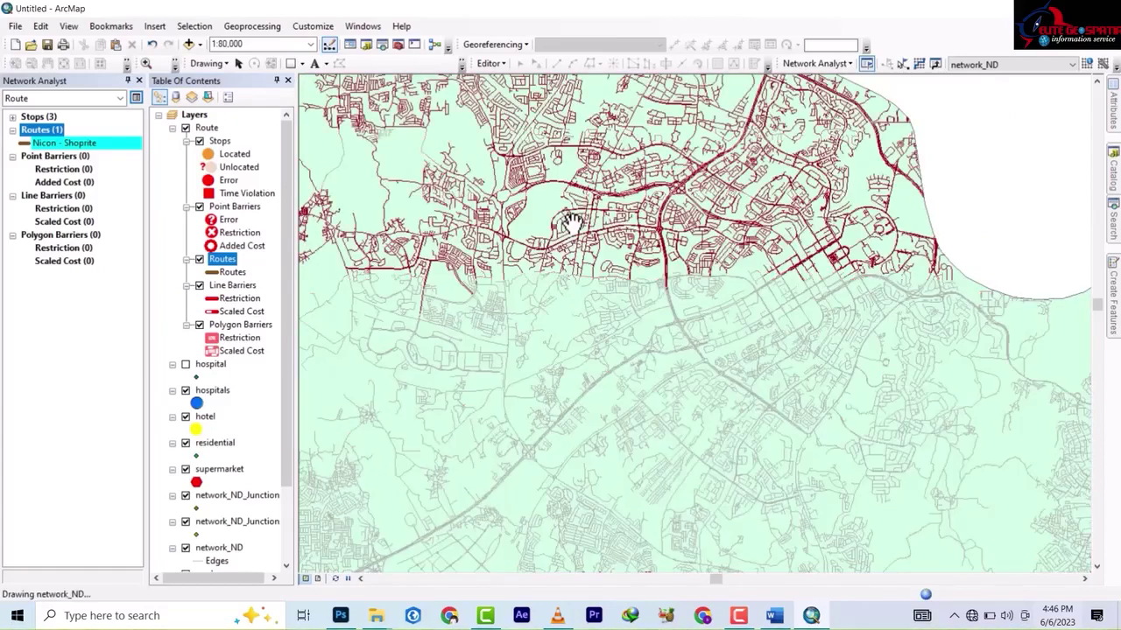
scroll(572, 223, up, 1)
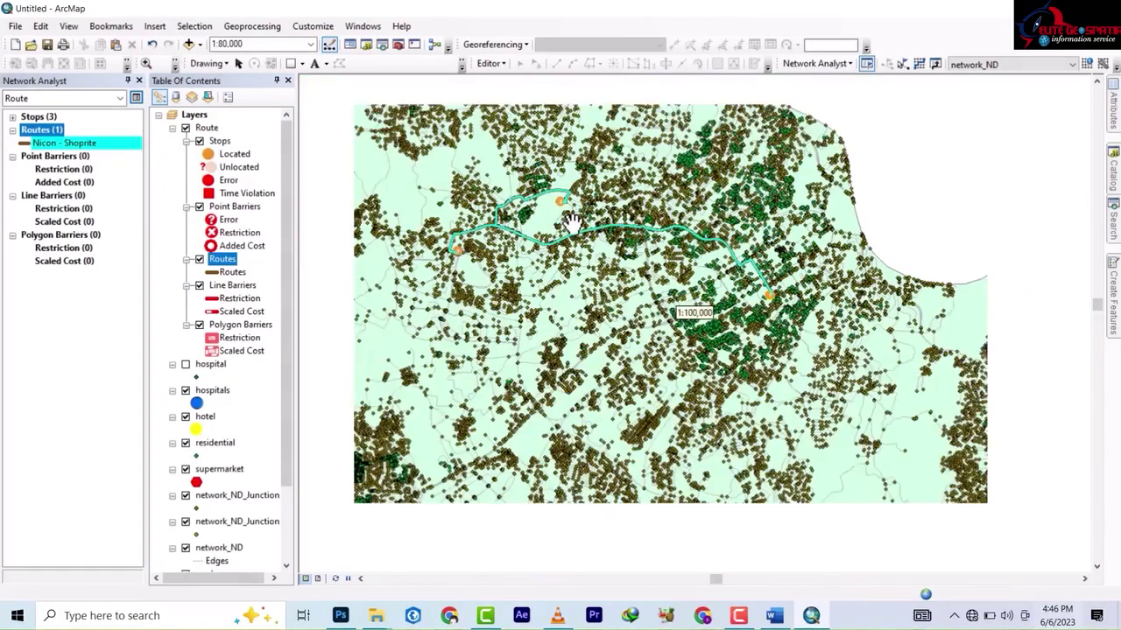